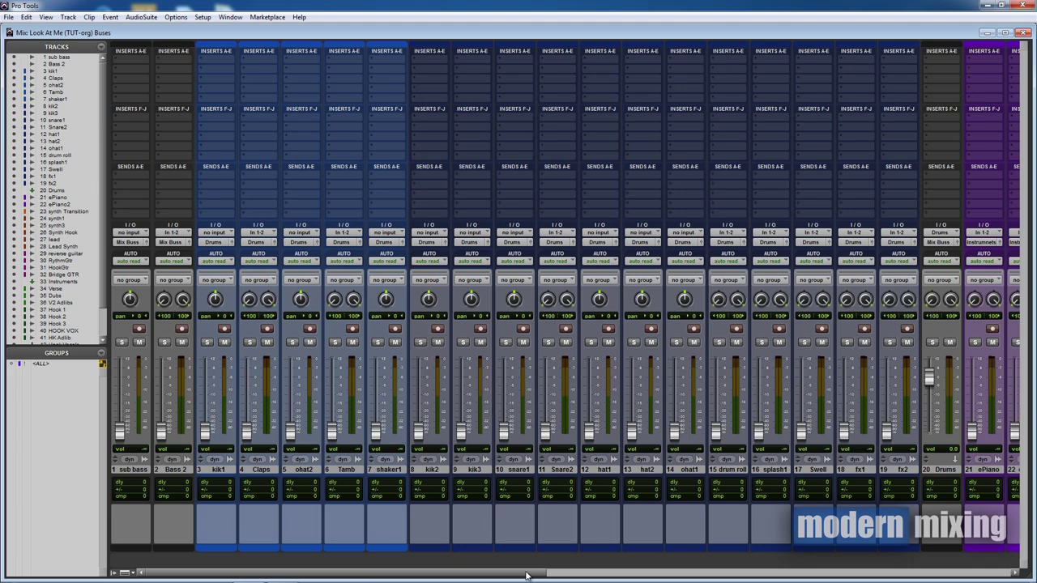
- Insert the stereo Satson Buss multichannel plug-in in the first insert slot of the Mix Buss track
drag(530, 575, 1001, 576)
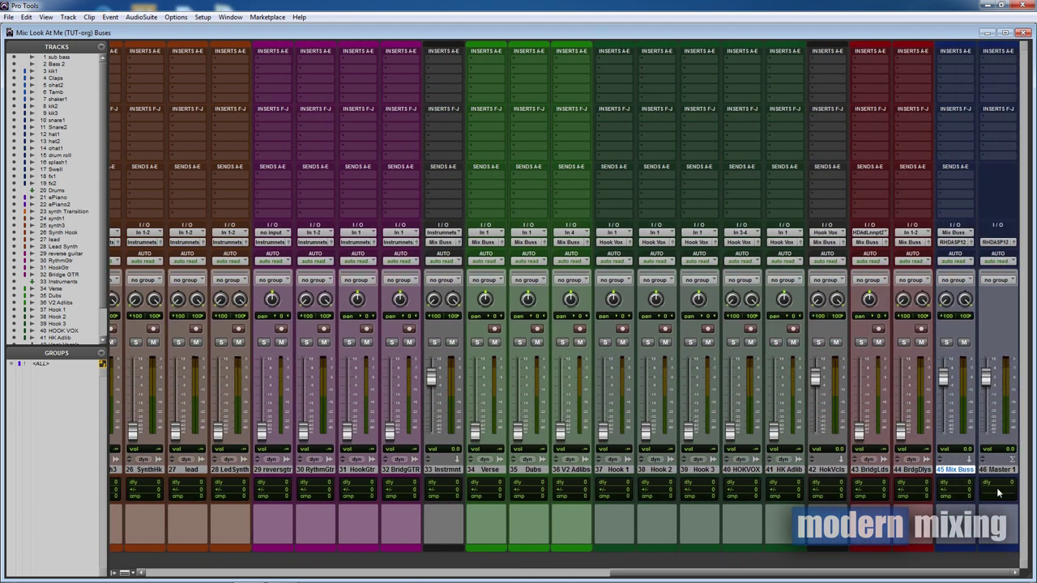
click(939, 62)
mouse_move(972, 75)
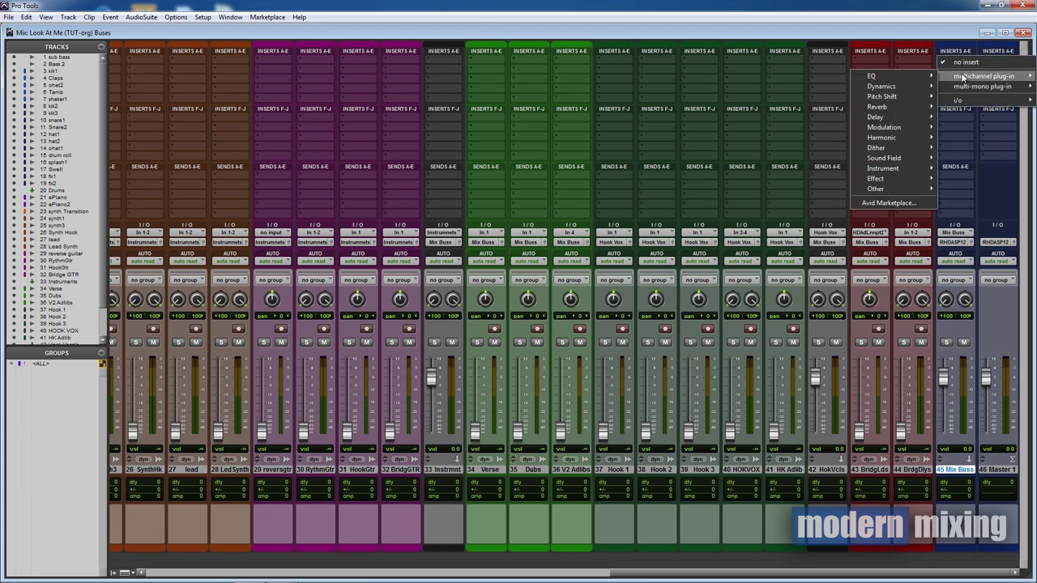
mouse_move(897, 190)
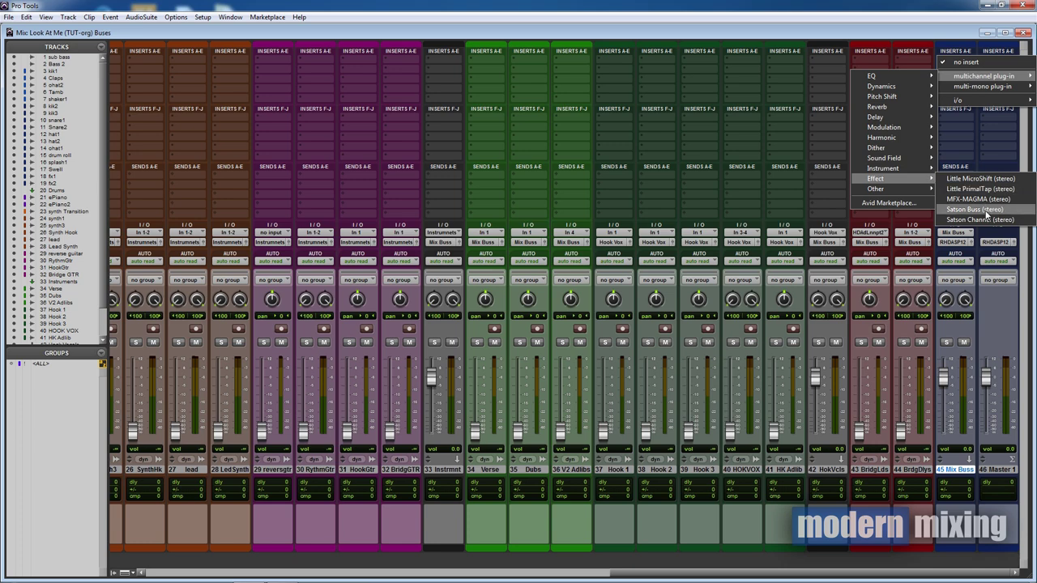
click(977, 209)
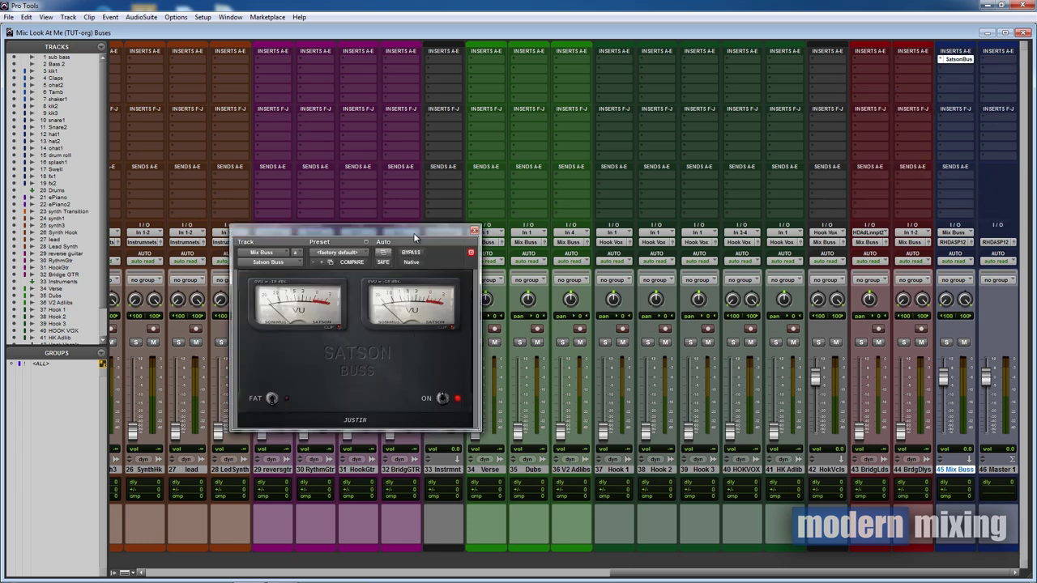
drag(413, 235, 505, 210)
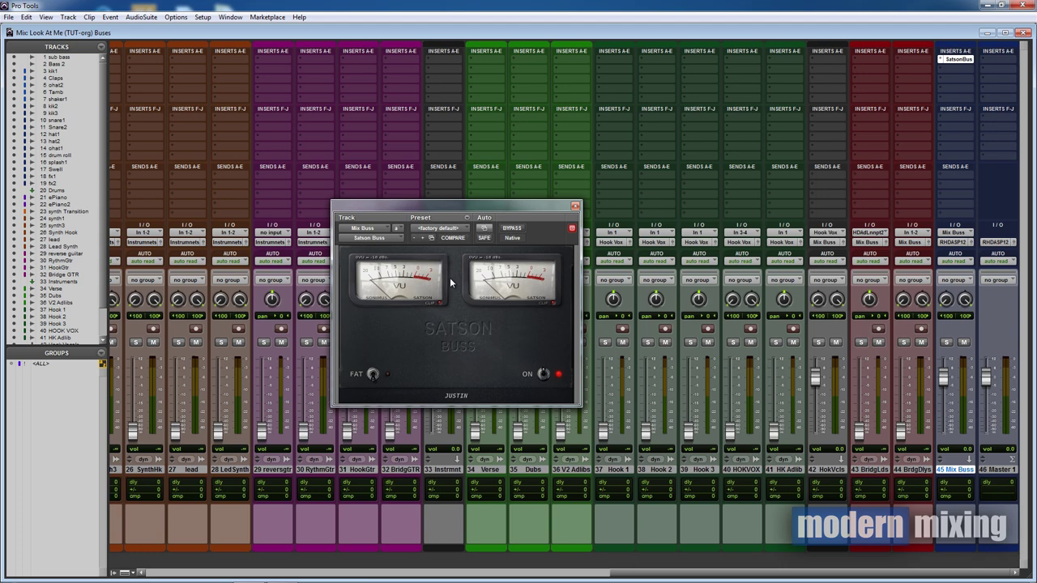
- Select the Chorus 1 section from bar 29 to bar 37 across the tracks in the Edit window
key(ctrl+equal)
drag(464, 209, 694, 201)
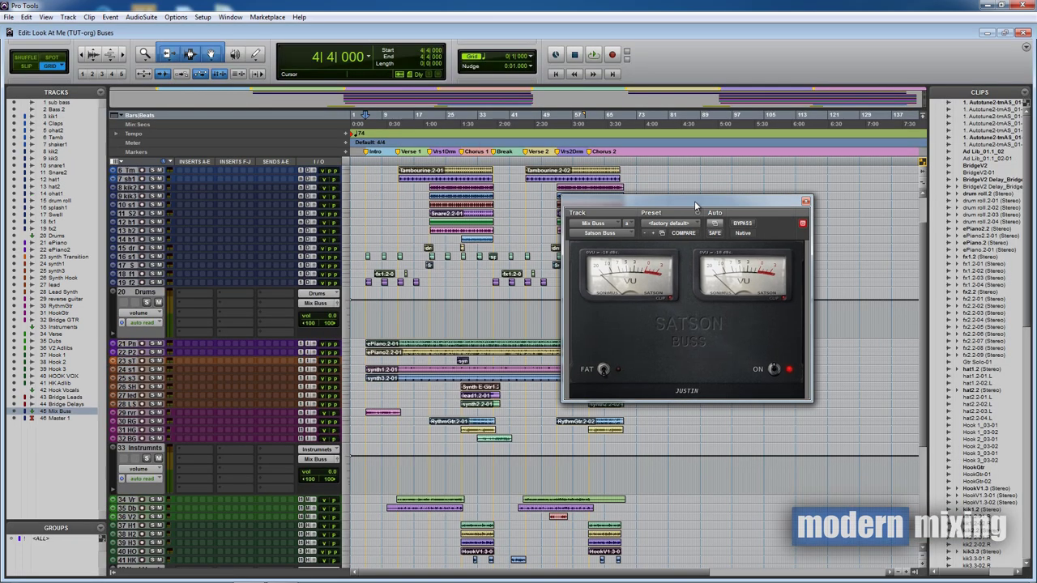
click(469, 168)
key(ctrl+bracketright)
key(ctrl+bracketright)
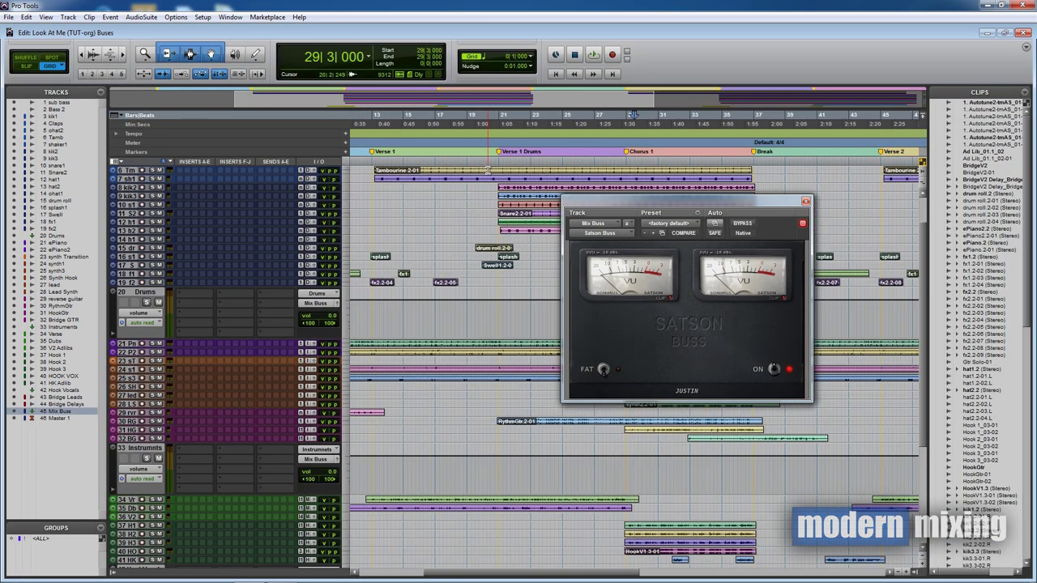
scroll(488, 170, right, 3)
click(490, 167)
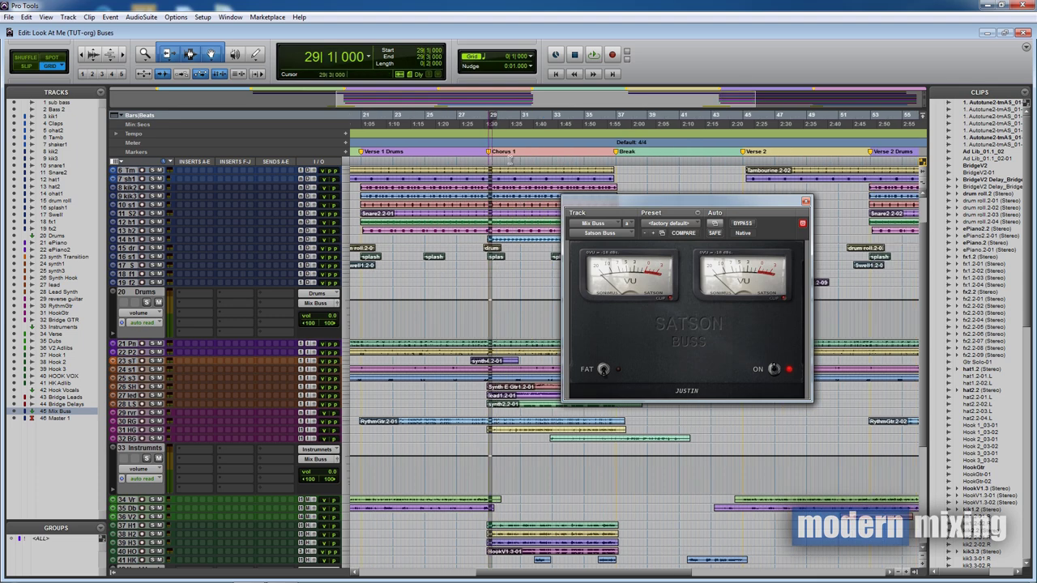
drag(491, 162, 617, 162)
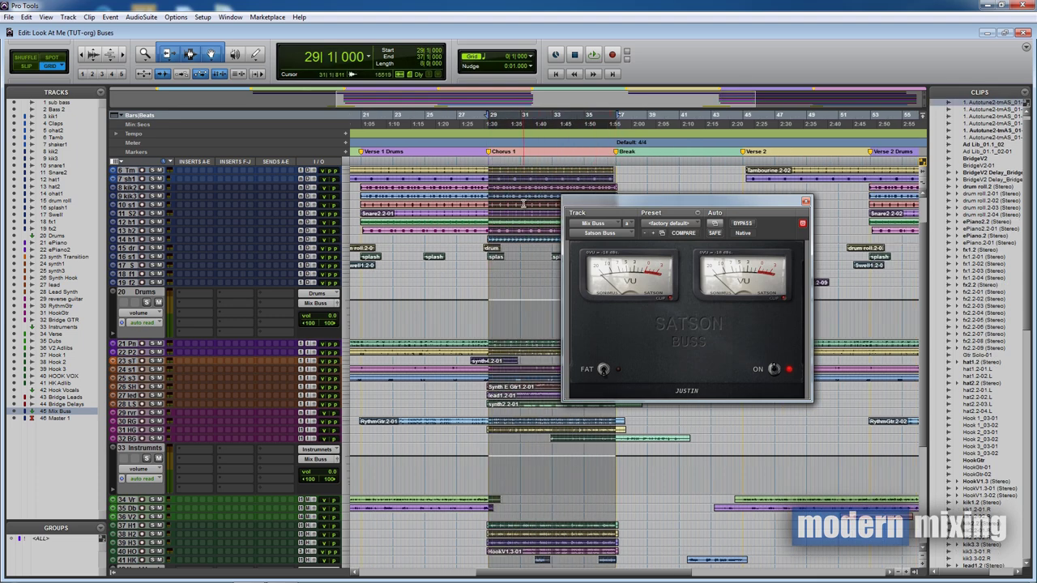
- Return to the Mix window and set the kik2 level to -18.2 dB, kik3 to -5.5 dB and snare1 to -11.3 dB
key(ctrl+equal)
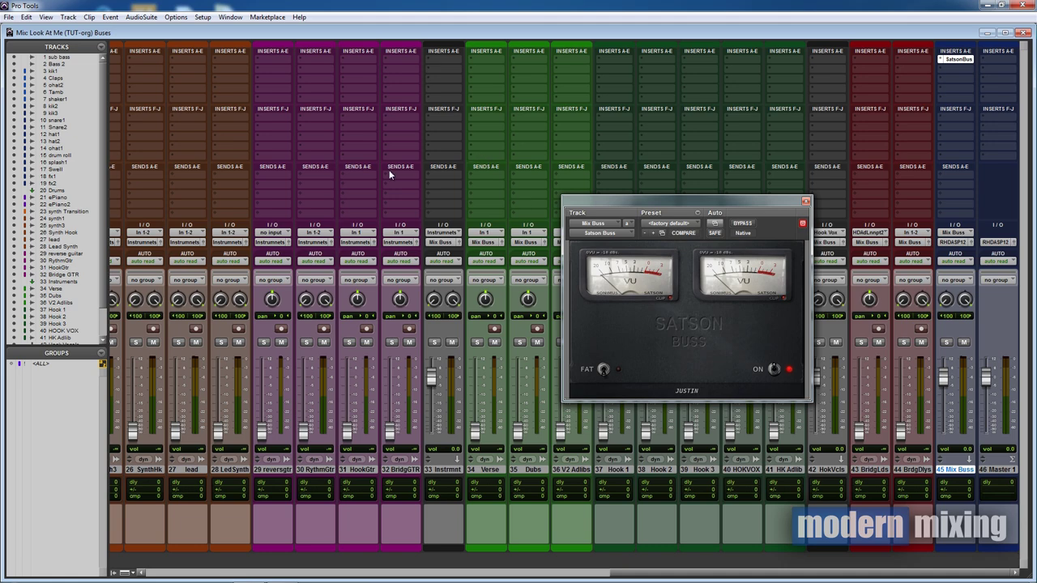
drag(677, 576, 277, 574)
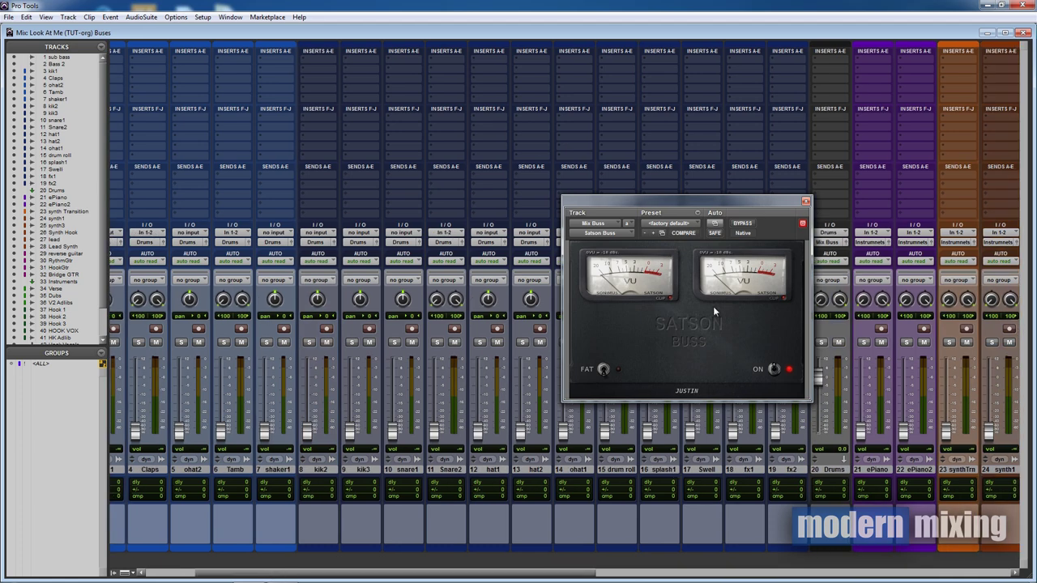
drag(756, 200, 796, 151)
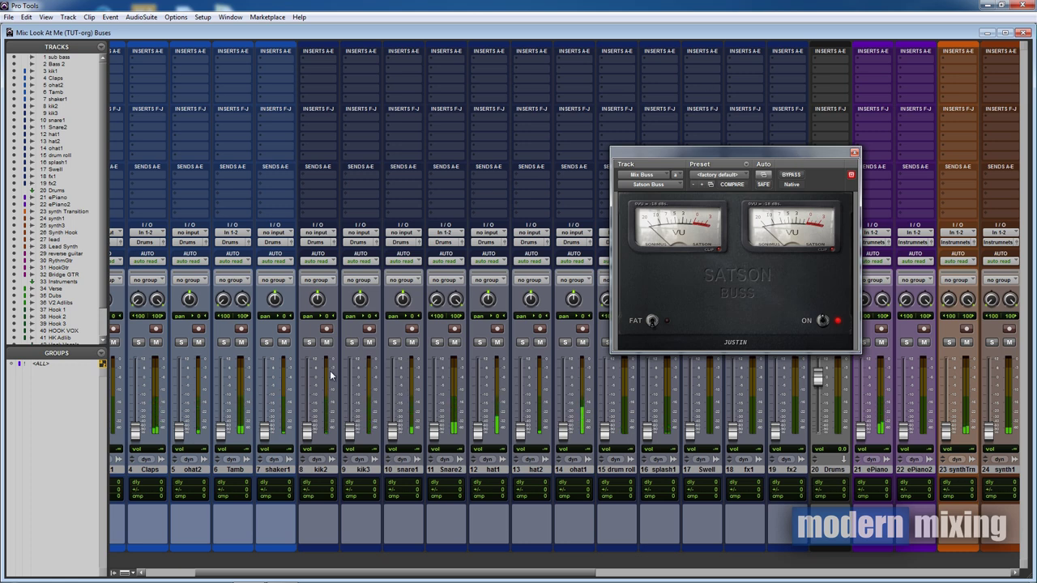
drag(308, 432, 308, 392)
drag(349, 432, 349, 395)
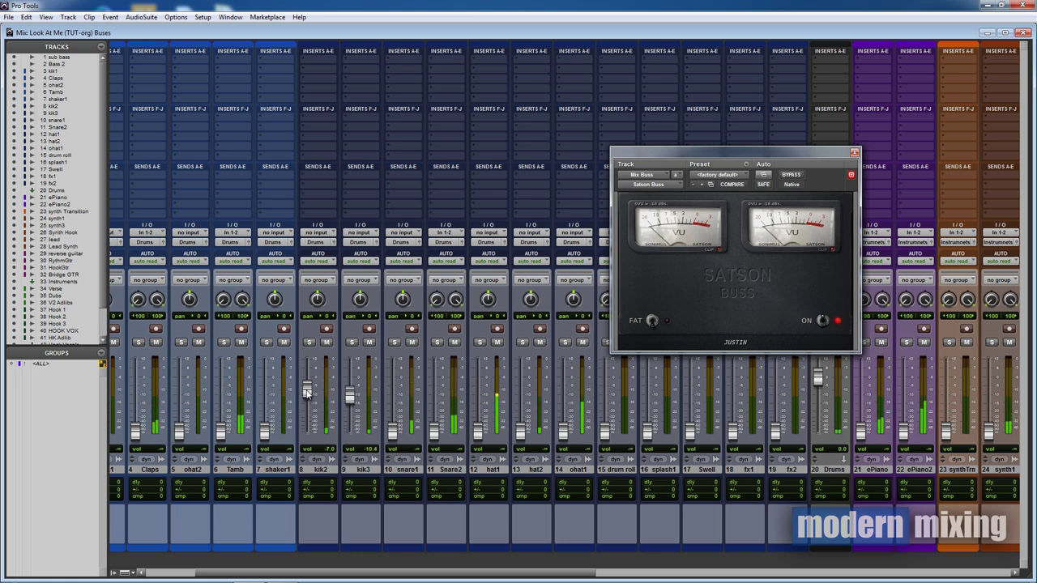
drag(394, 430, 321, 454)
drag(350, 402, 350, 392)
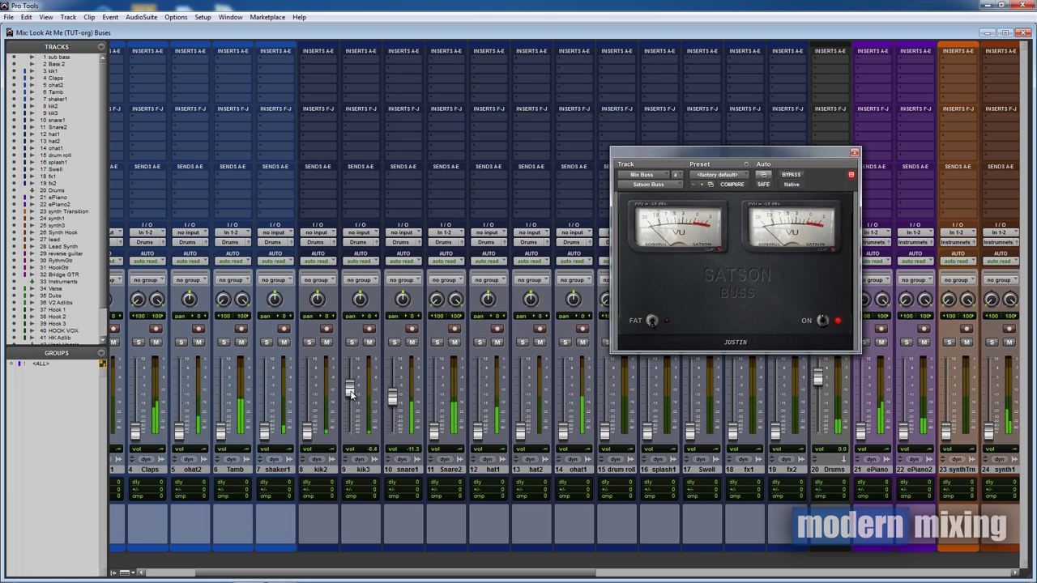
drag(309, 431, 350, 394)
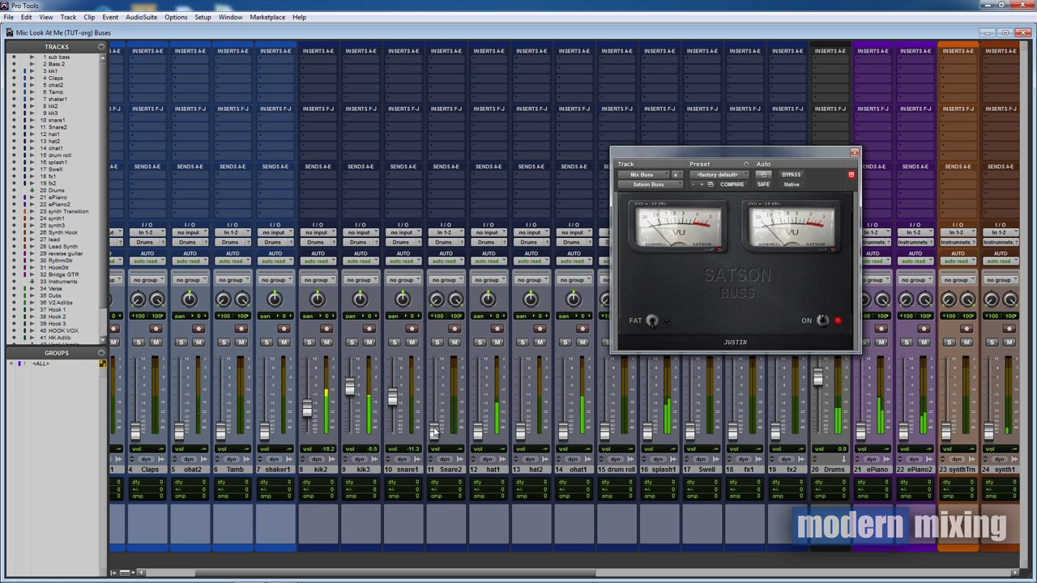
- Set Snare2 to -11.3 dB, hat1 to -23.8 dB, hat2 to -26.3 dB and ohat1 to -23.8 dB, with ohat1 hard-panned
drag(434, 432, 435, 398)
drag(478, 430, 478, 413)
drag(559, 573, 571, 573)
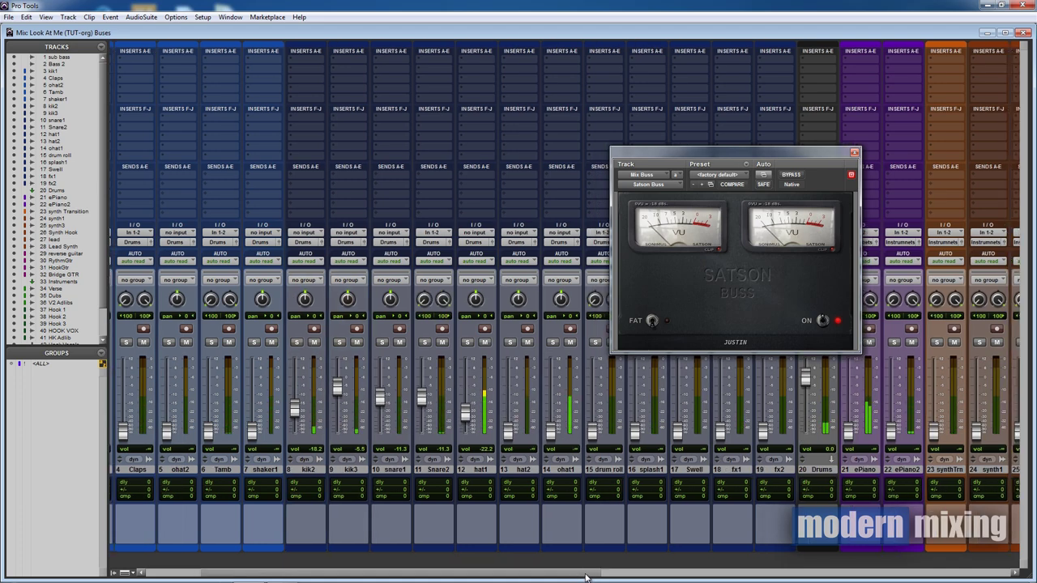
drag(421, 411, 428, 430)
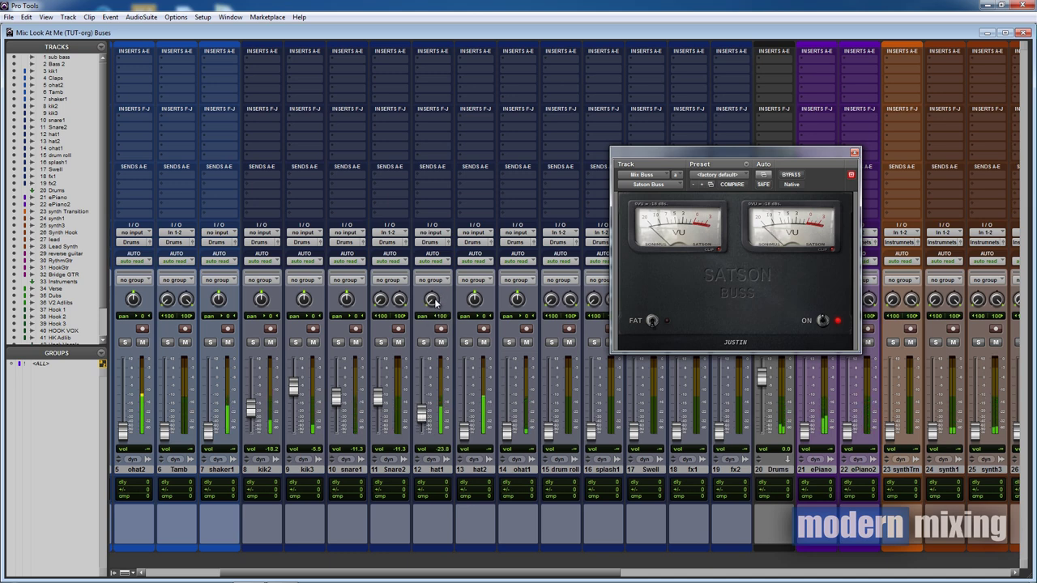
drag(465, 430, 507, 417)
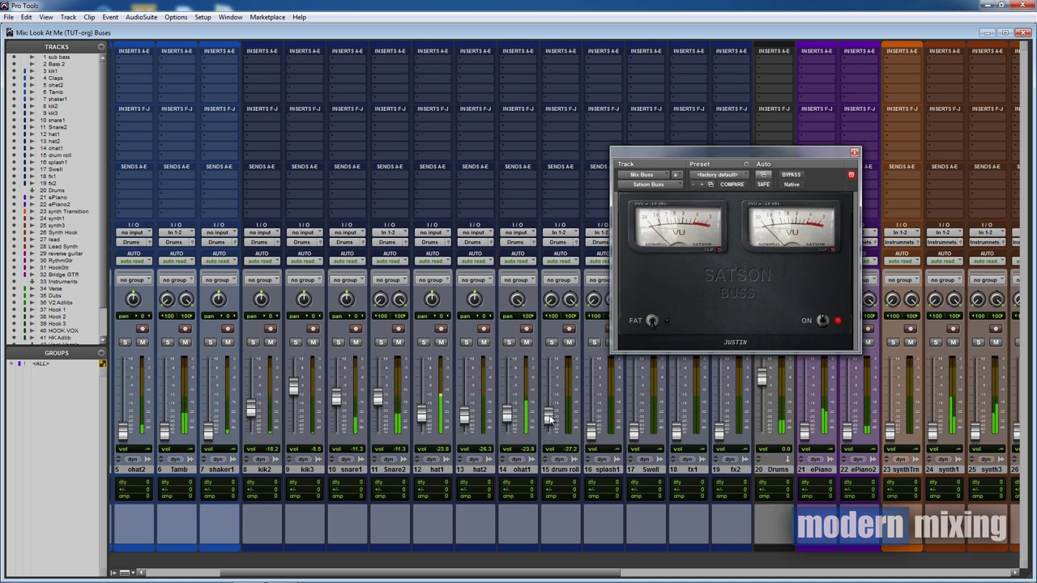
- Set shaker1 to -21.3 dB with a hard pan, Tamb to -17.8 dB, ohat2 to -41.8 dB and Claps to -9.2 dB
drag(209, 432, 207, 413)
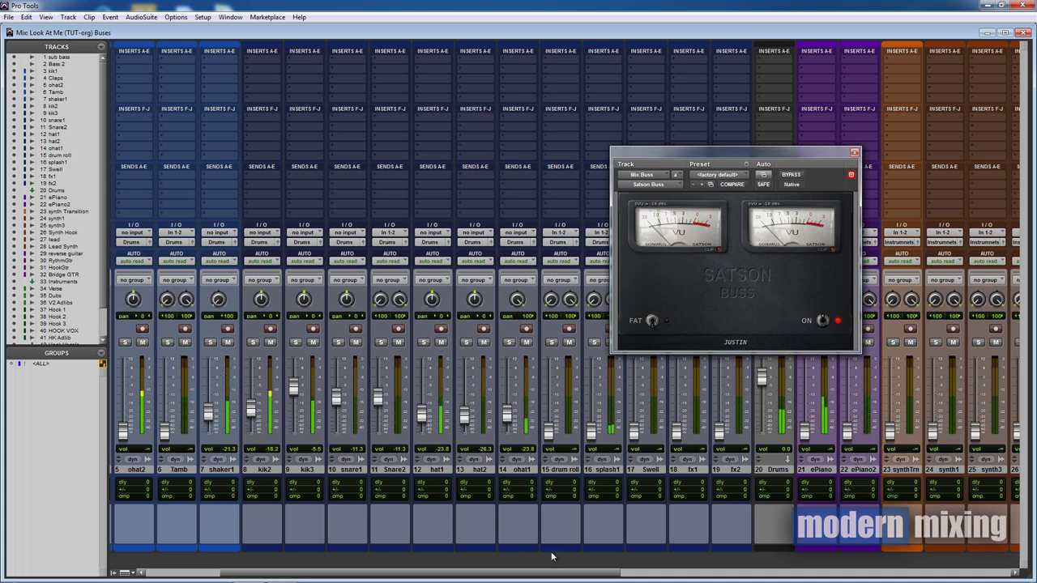
drag(541, 576, 462, 576)
drag(332, 434, 251, 394)
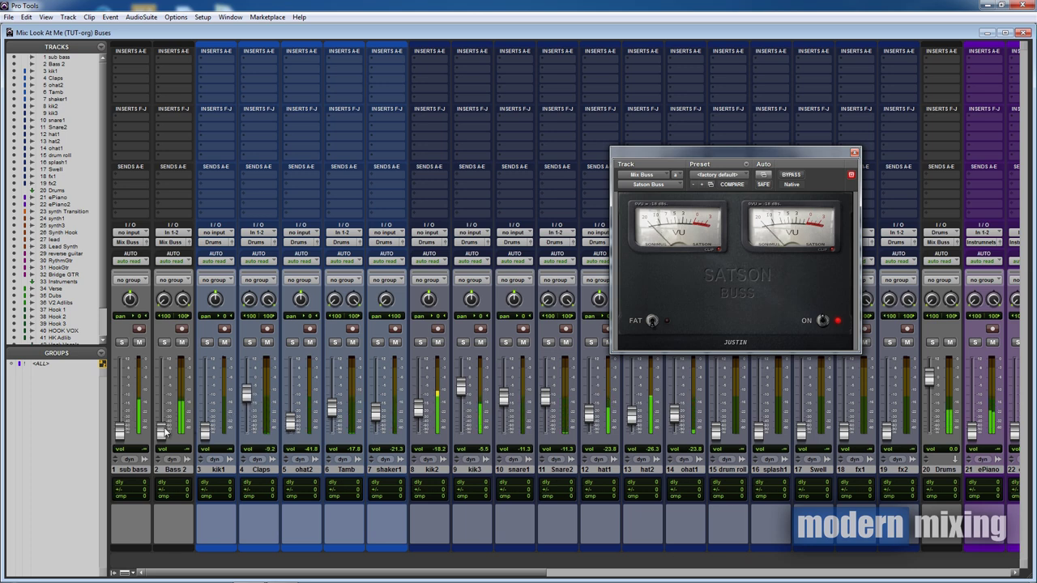
- Bring in the basses with sub bass at -16.1 dB and Bass 2 at -23.0 dB
drag(120, 429, 123, 404)
drag(161, 435, 160, 419)
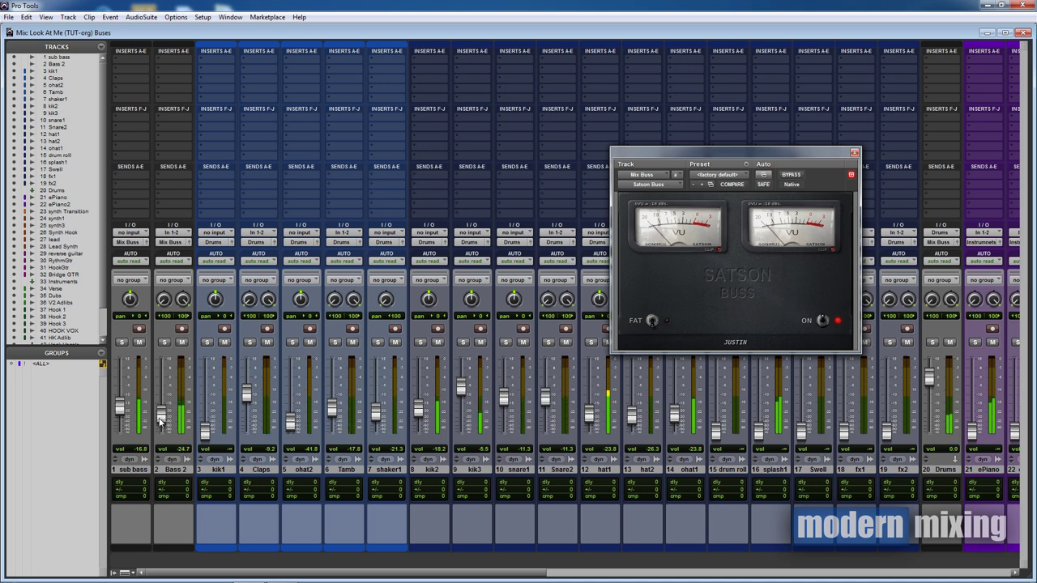
drag(160, 420, 123, 407)
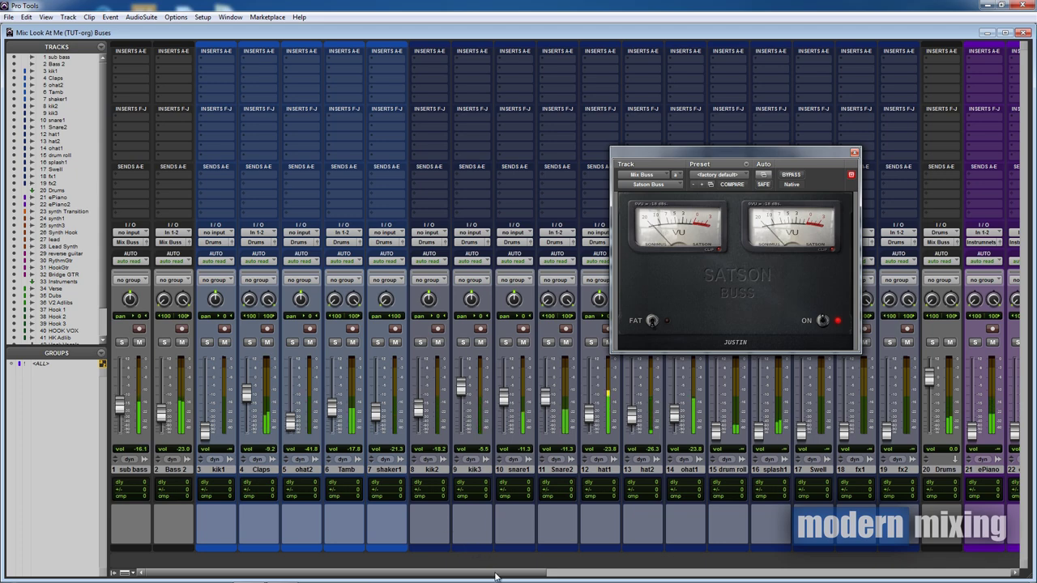
- Rebalance the open hats by lowering ohat1 to -28.0 dB and raising ohat2 to -23.0 dB
drag(494, 573, 604, 577)
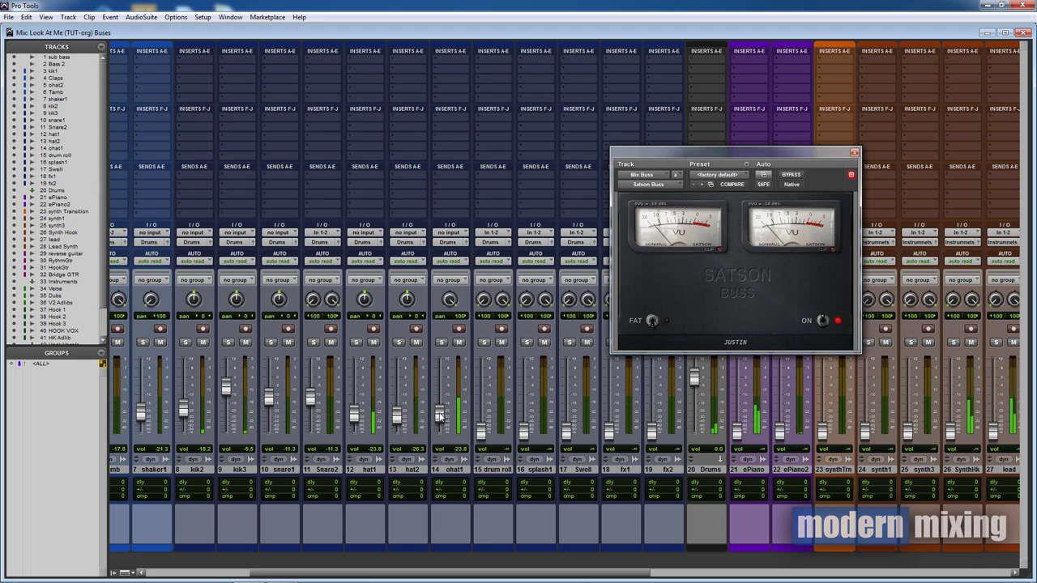
drag(438, 415, 438, 419)
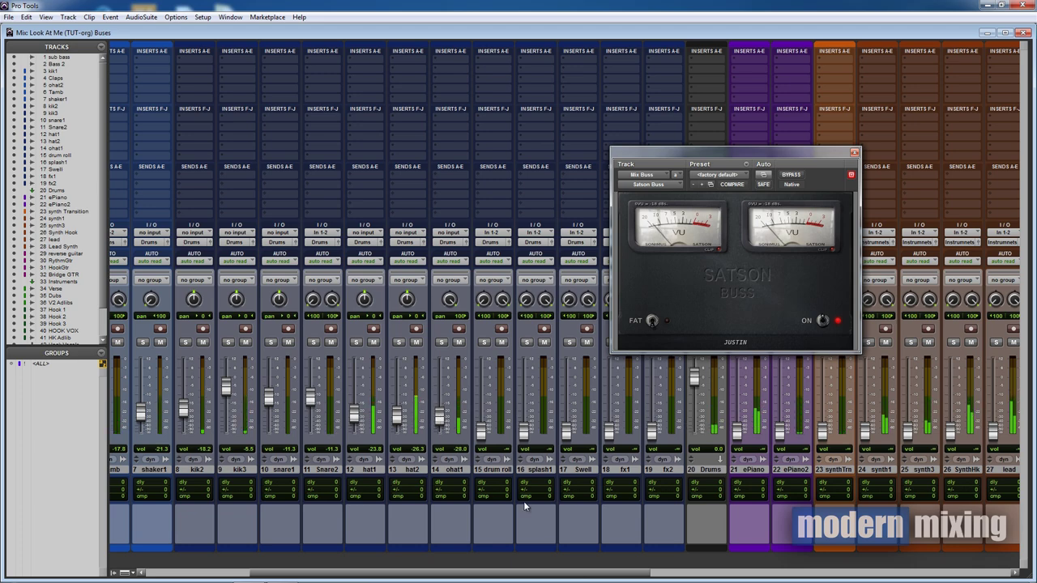
drag(564, 576, 484, 575)
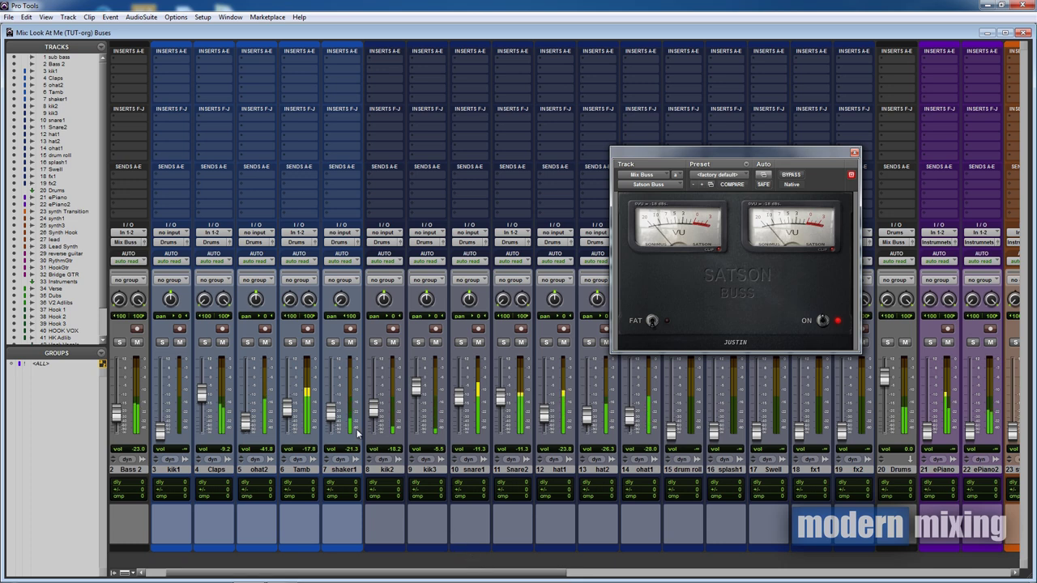
drag(248, 422, 247, 415)
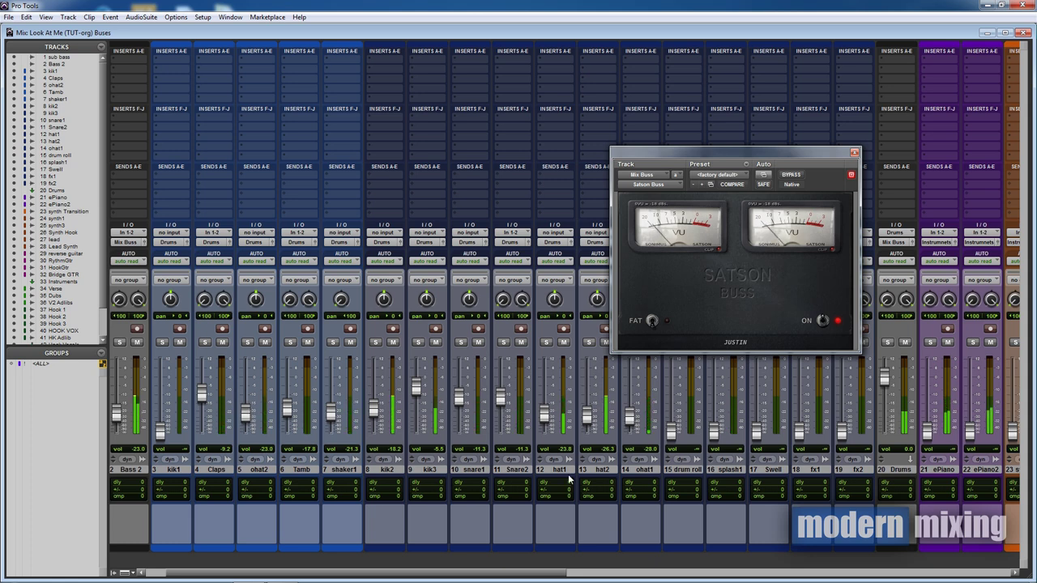
- Close the plug-in window and set Hook 1 to -15.8 dB, Hook 2 to -11.1, Hook 3 to -10.4 and HOKVOX to -23.0, hard-panning Hooks 2 and 3
drag(575, 573, 727, 565)
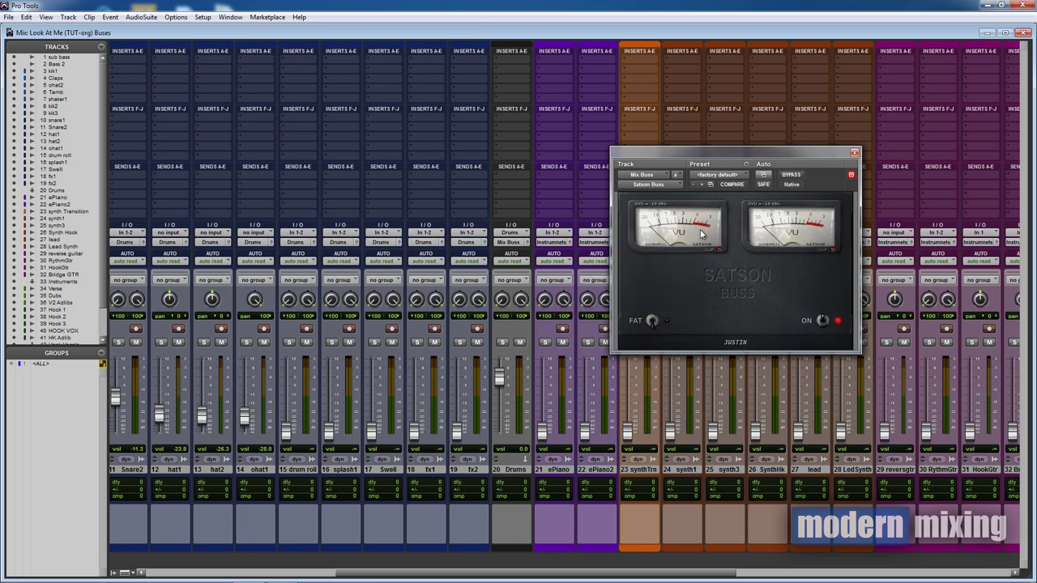
click(855, 153)
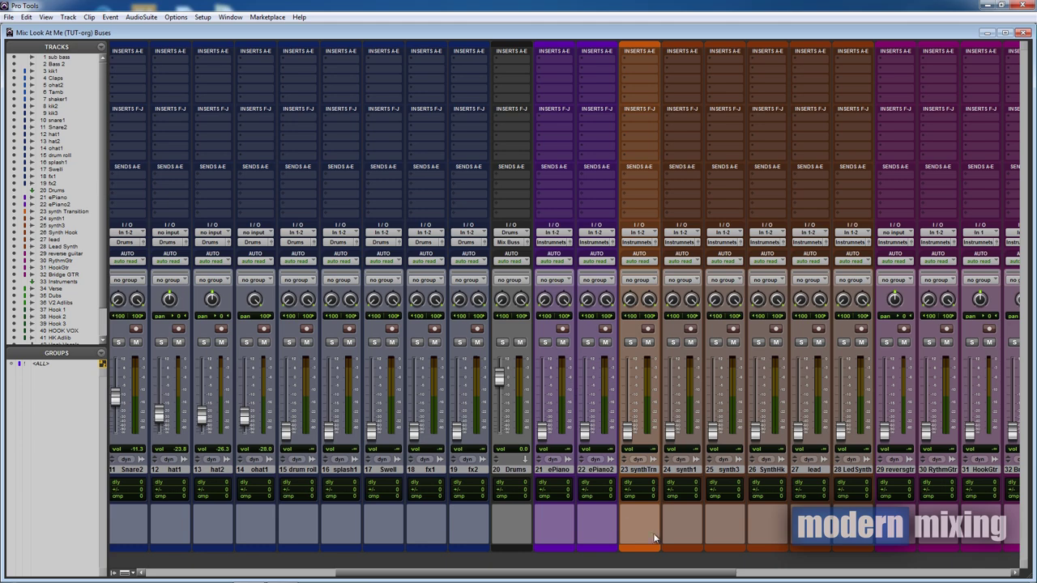
scroll(681, 576, right, 10)
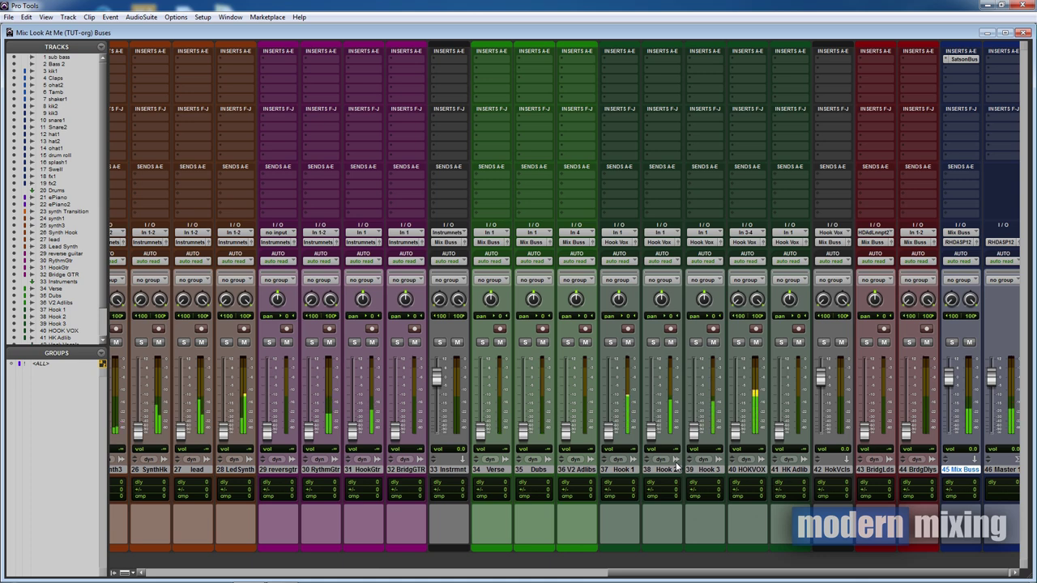
drag(736, 430, 736, 415)
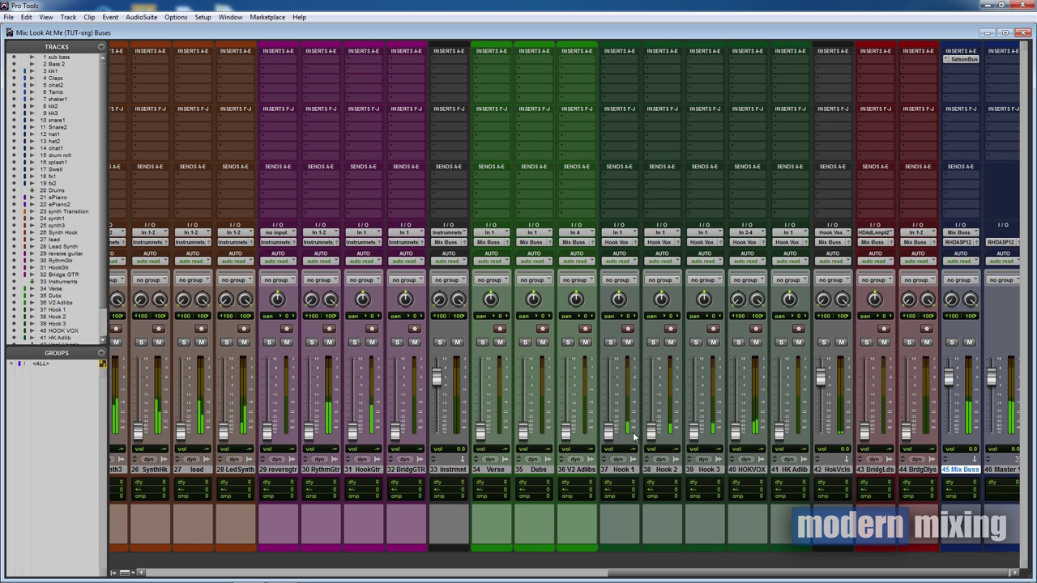
drag(609, 431, 651, 408)
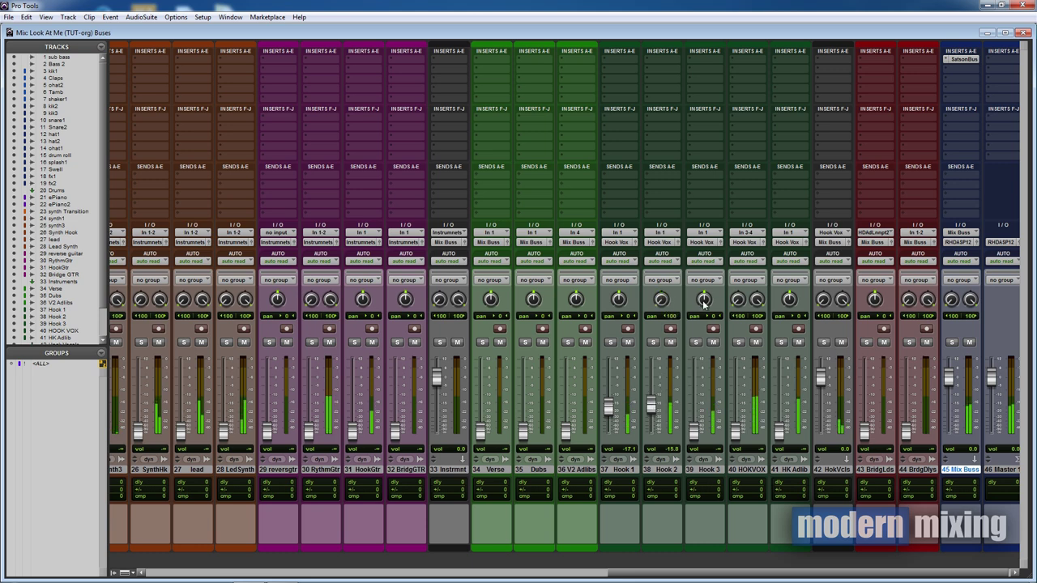
drag(693, 430, 695, 406)
mouse_move(608, 406)
mouse_down()
mouse_move(651, 403)
mouse_move(616, 412)
mouse_up()
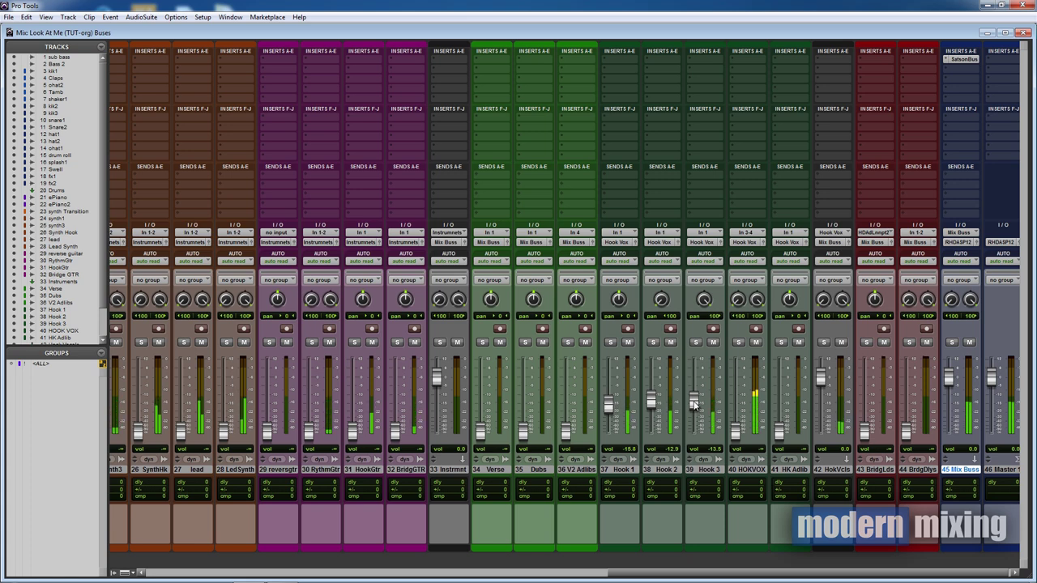
drag(695, 405, 692, 400)
drag(729, 435, 736, 412)
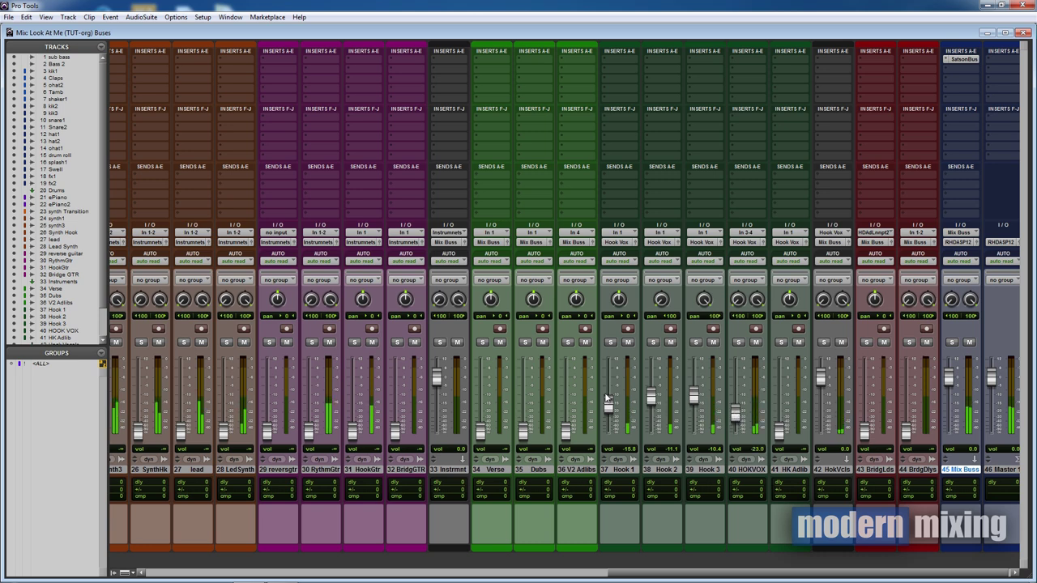
- Set the level of the ePiano track to -16.5 dB
drag(617, 565, 499, 562)
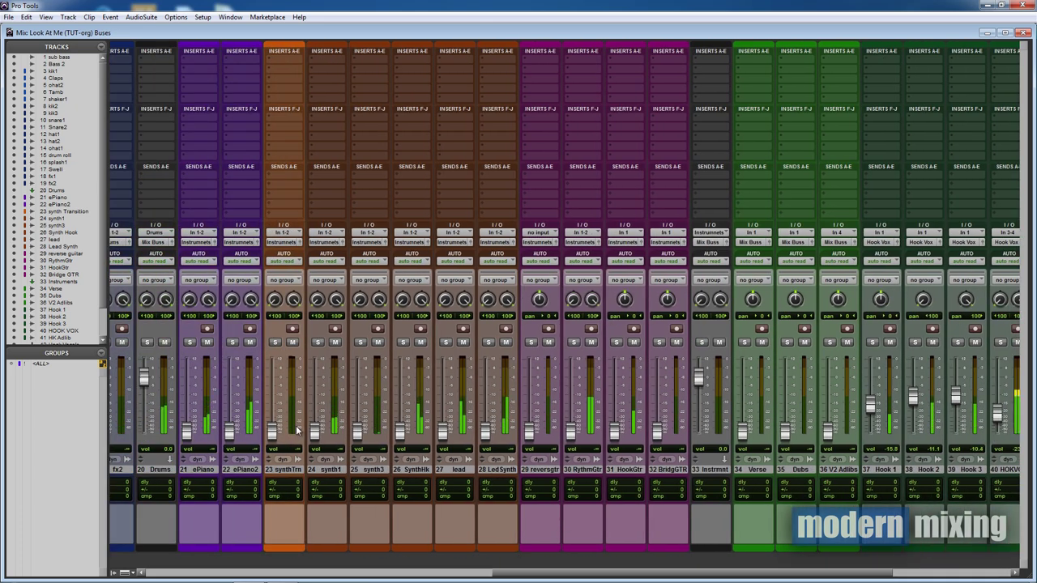
drag(187, 430, 192, 408)
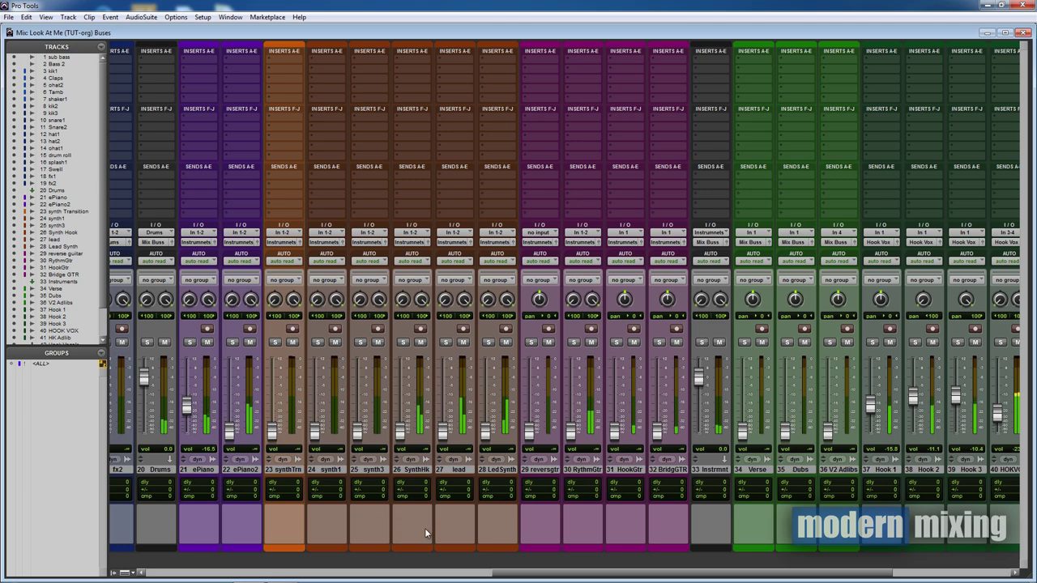
- Raise ePiano to -13.9 dB and bring in ePiano2 at -18.2 dB
drag(513, 574, 433, 575)
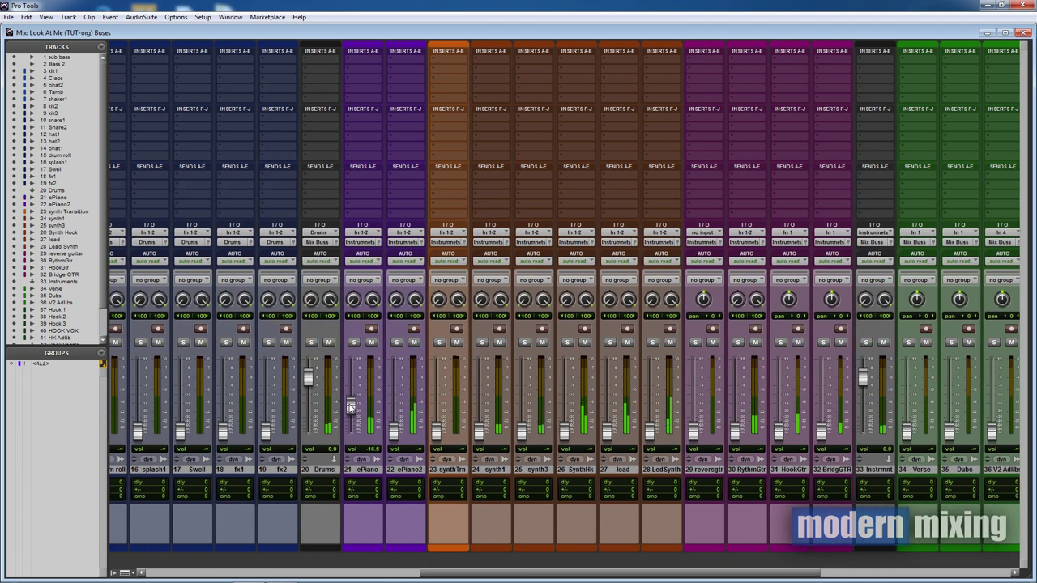
drag(344, 407, 351, 404)
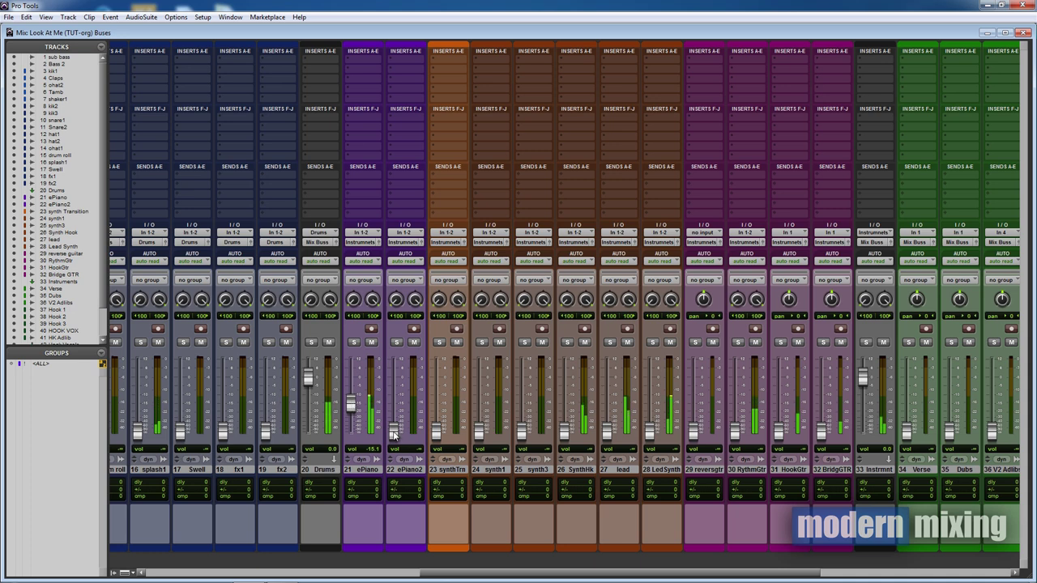
drag(394, 435, 391, 412)
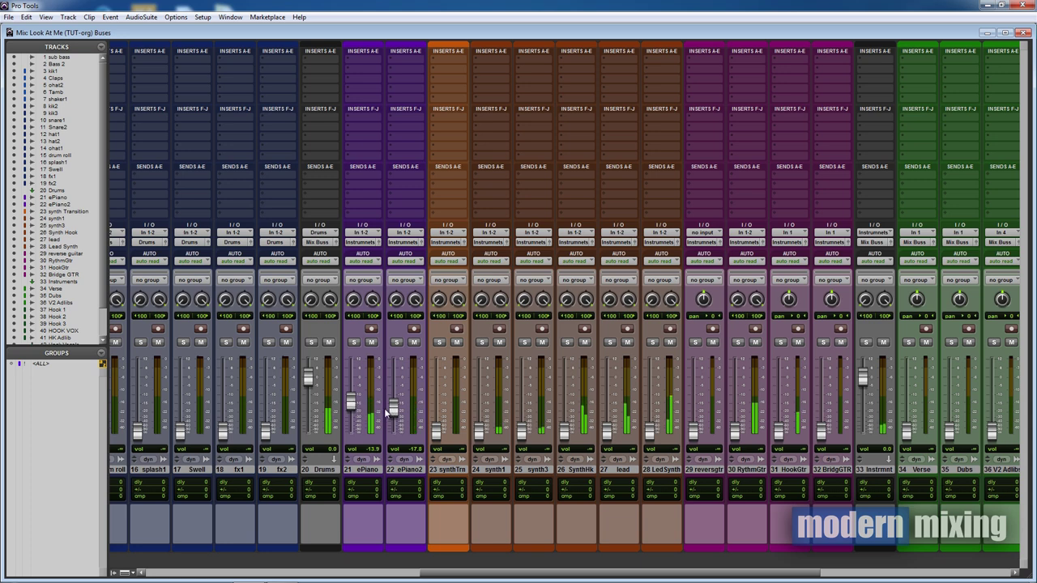
drag(392, 411, 392, 413)
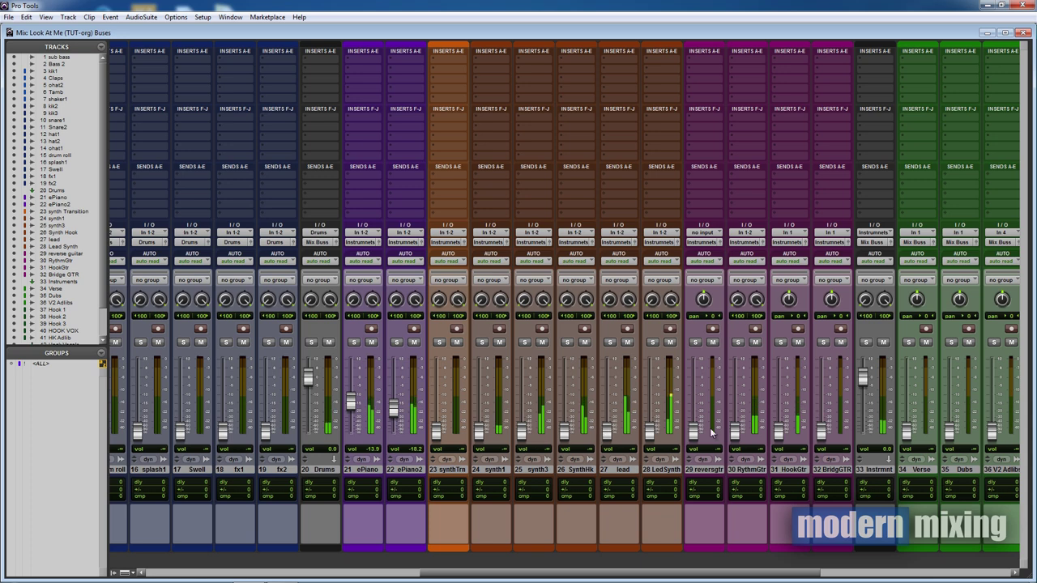
- Bring in the rhythm guitar at -25.5 dB and the Synth Hook at -24.7 dB
drag(734, 430, 733, 418)
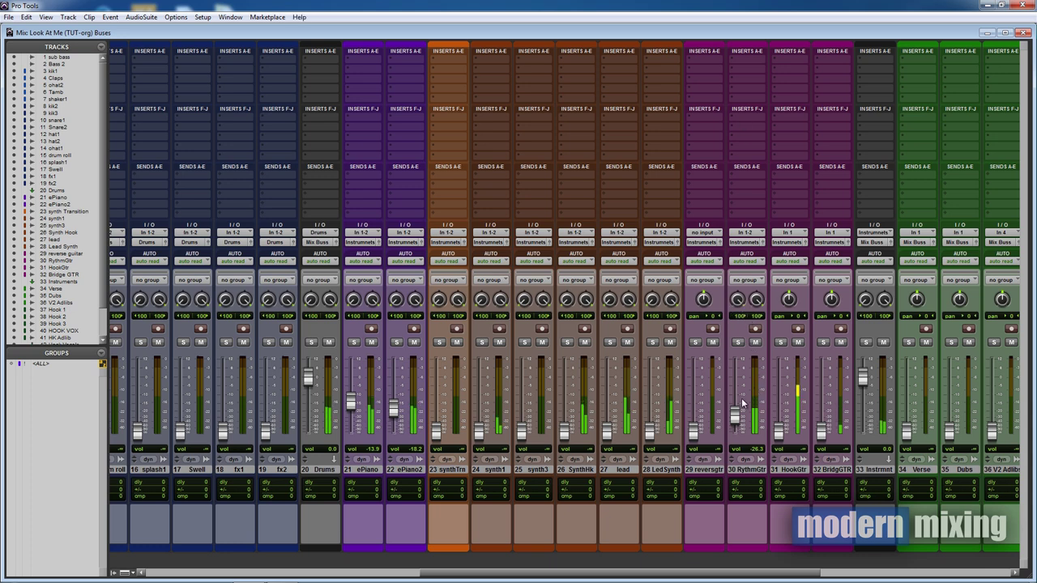
drag(734, 419, 734, 418)
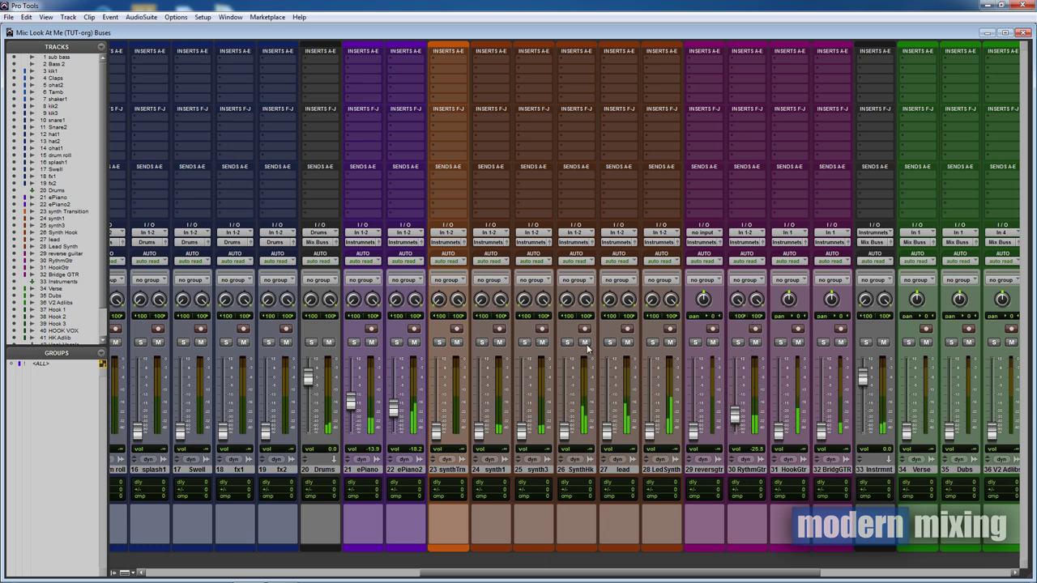
drag(570, 434, 567, 414)
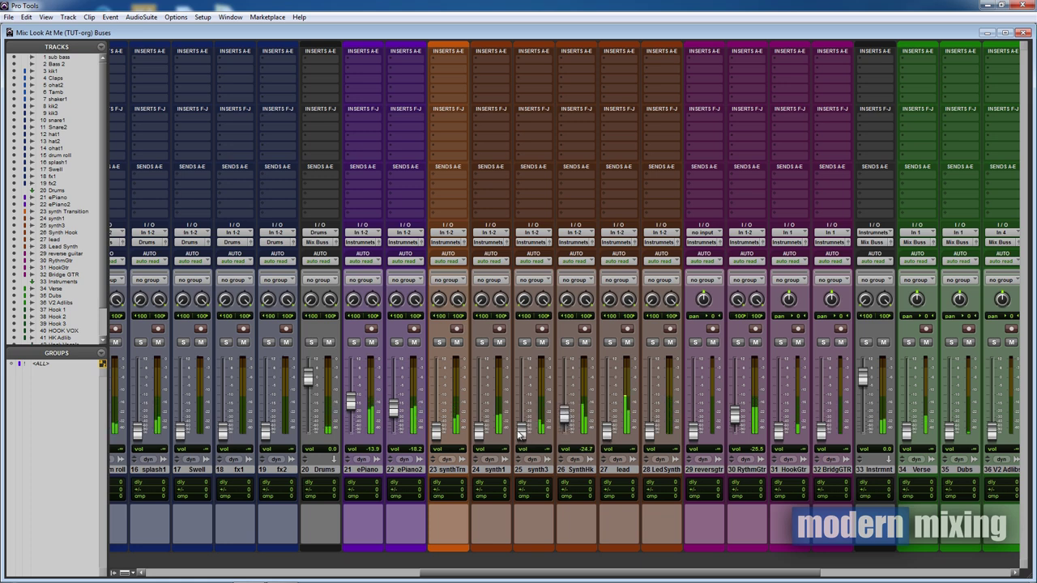
mouse_move(438, 430)
mouse_down()
mouse_move(441, 389)
mouse_move(439, 430)
mouse_up()
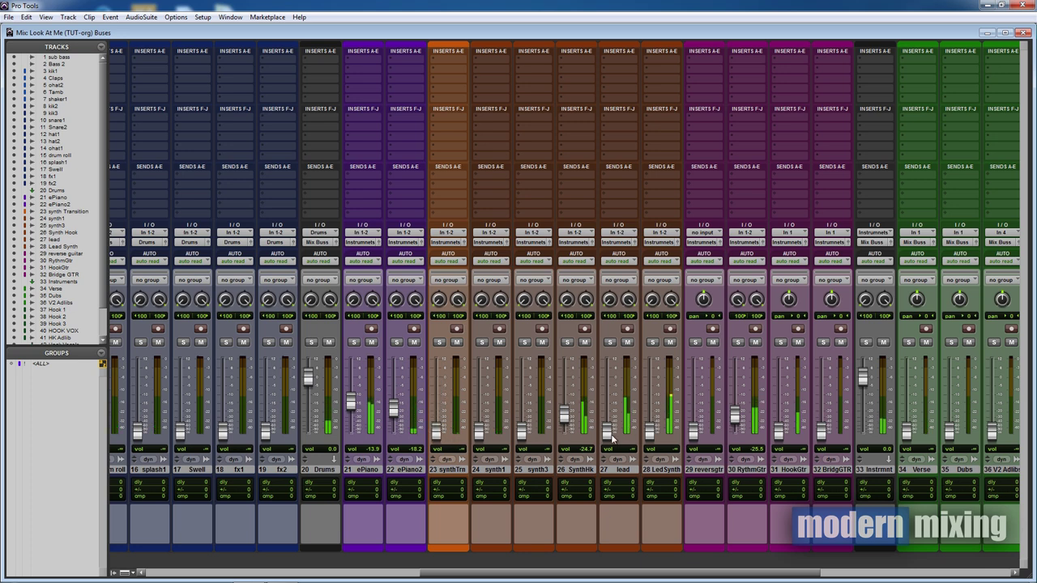
- Set lead to -30.8 dB with its left pan at 97, and Lead Synth to -26.3 dB with its right pan at 3
drag(607, 431, 649, 412)
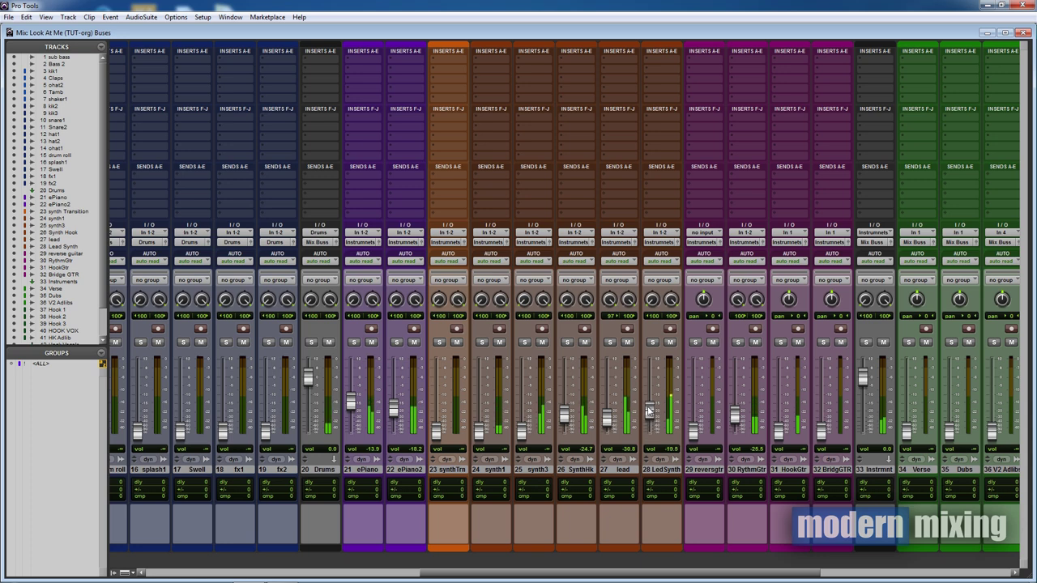
drag(673, 300, 680, 350)
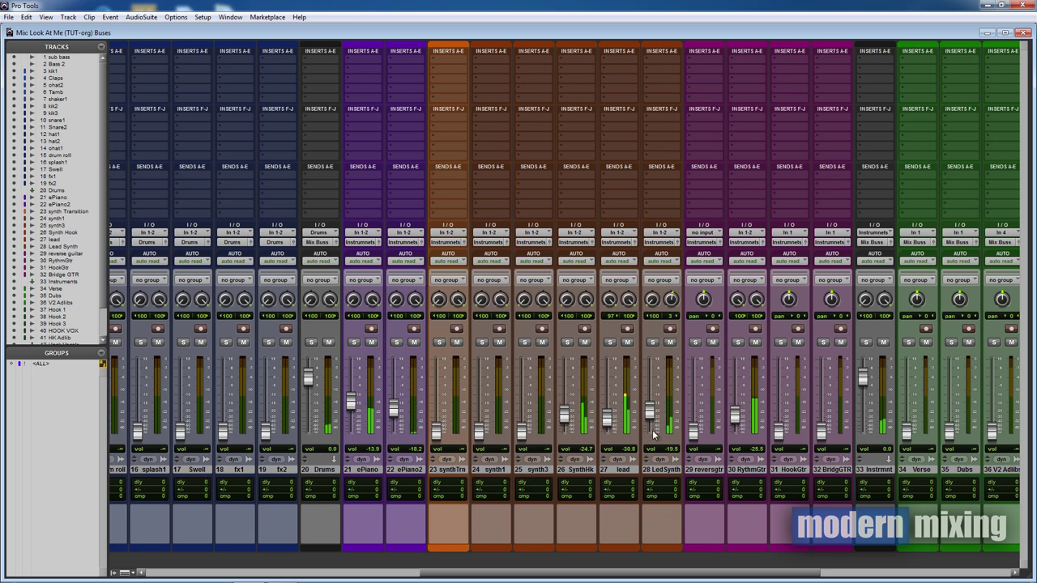
drag(649, 412, 648, 420)
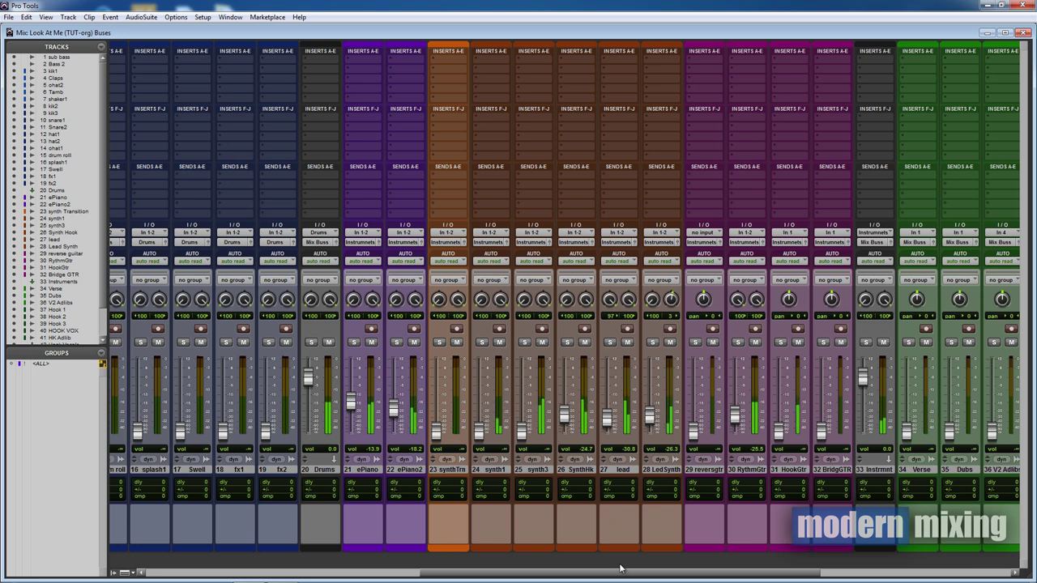
- Check the overall level on the Mix Buss's Satson Buss VU meters, closing the plug-in window when done
mouse_move(624, 574)
mouse_down()
mouse_move(522, 578)
mouse_move(624, 578)
mouse_up()
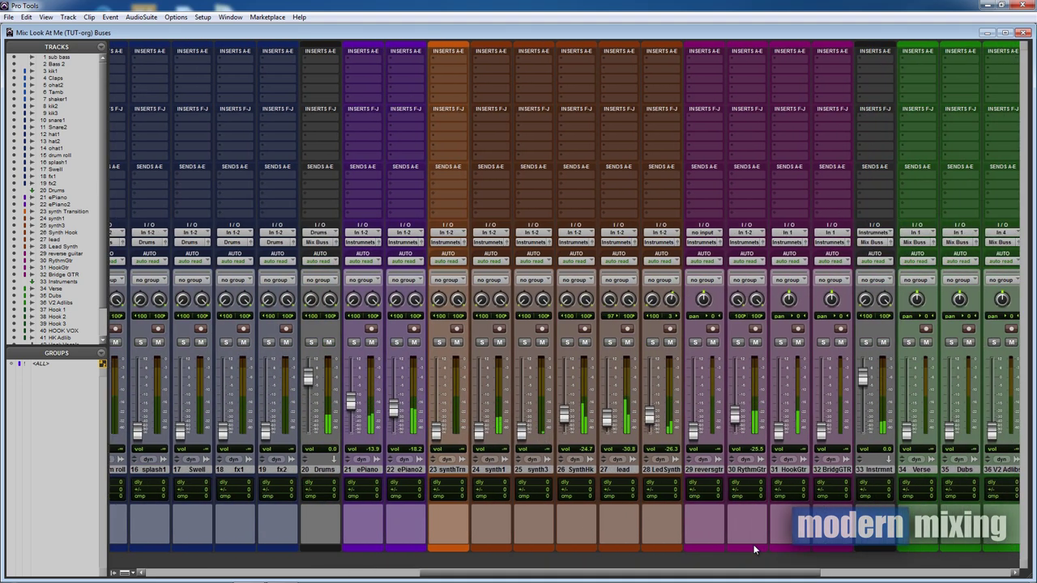
drag(770, 575, 1014, 574)
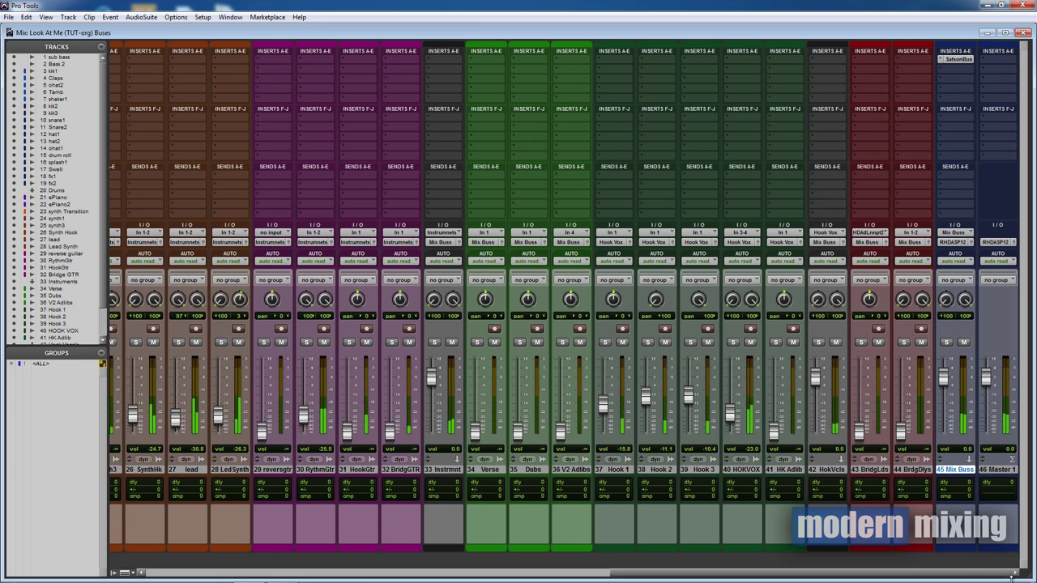
click(959, 59)
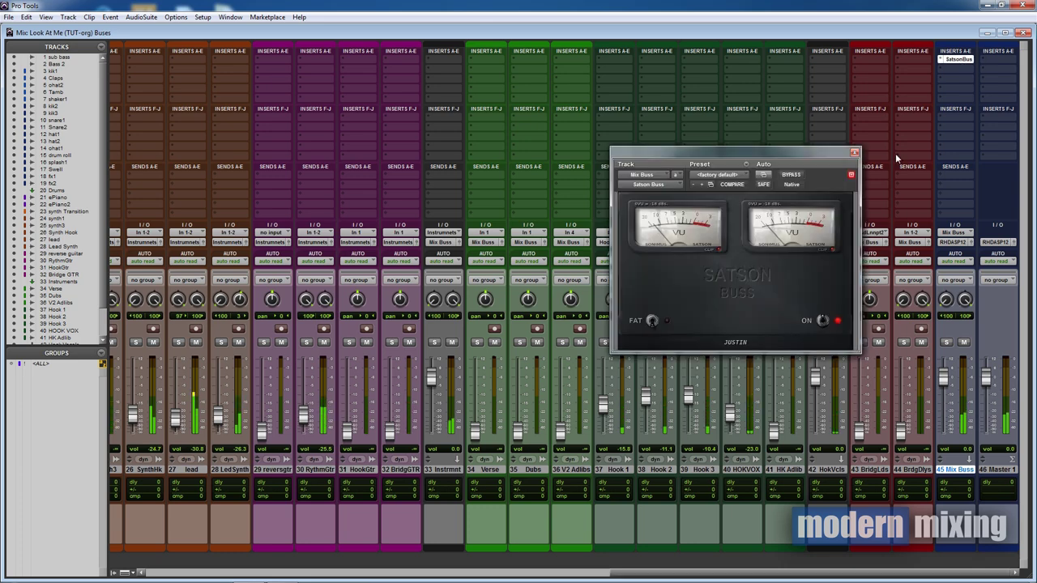
click(854, 152)
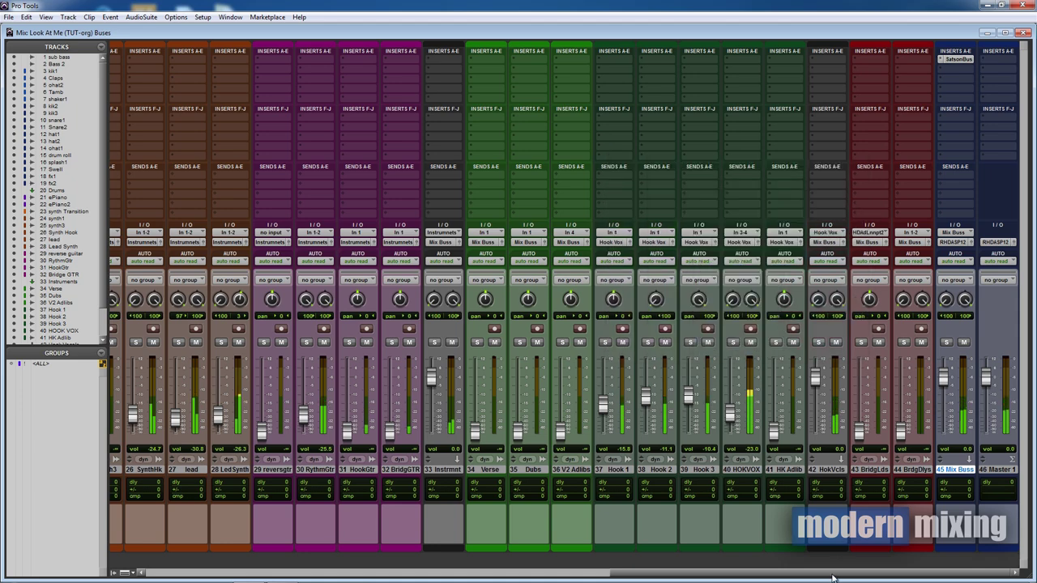
- Group the tracks from kik1 to fx2 as Drums and raise the whole group until Claps is at -7.0 dB
drag(841, 574, 397, 577)
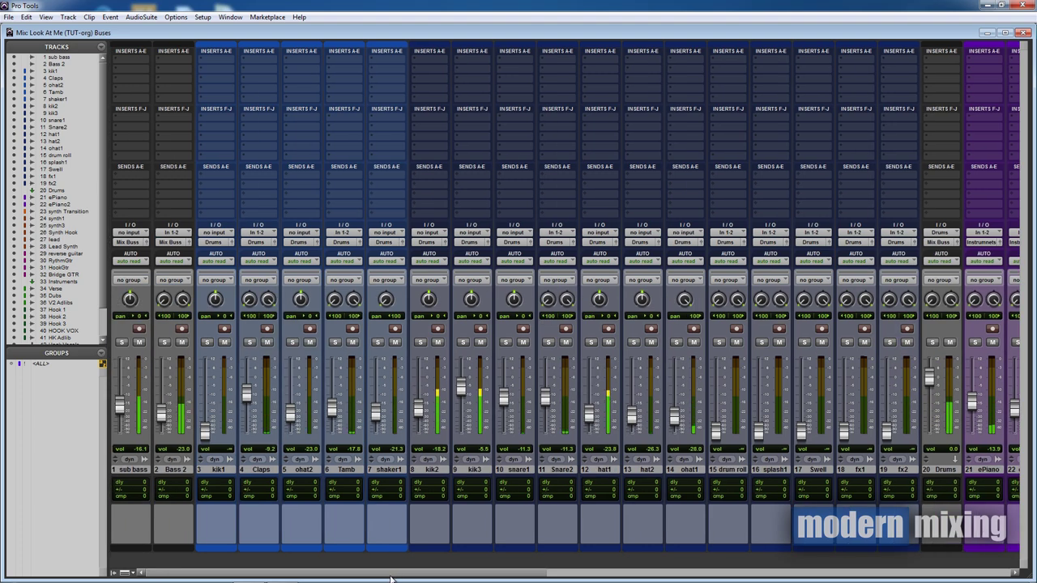
click(898, 470)
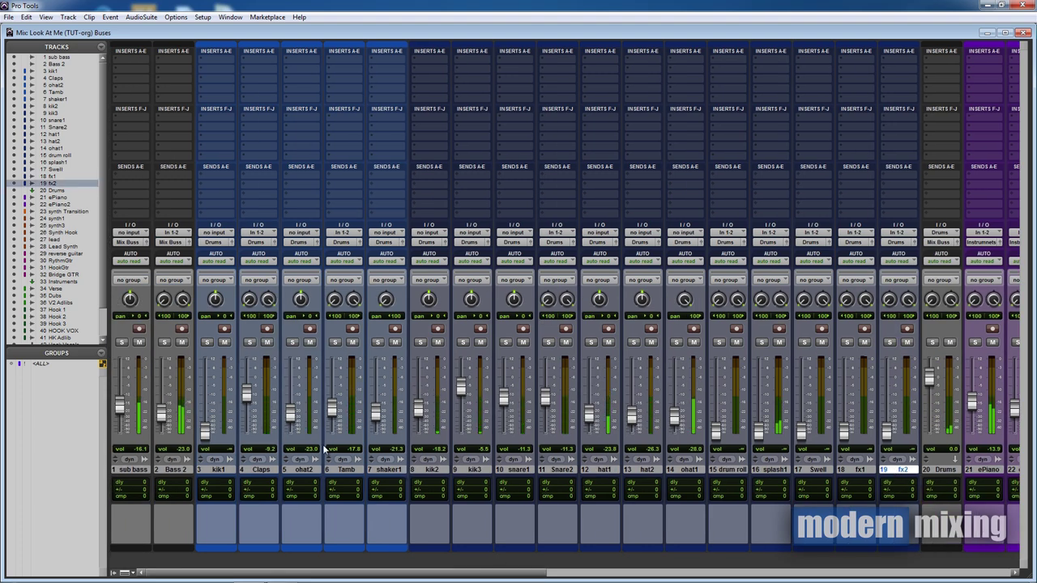
shift+click(214, 472)
key(ctrl+g)
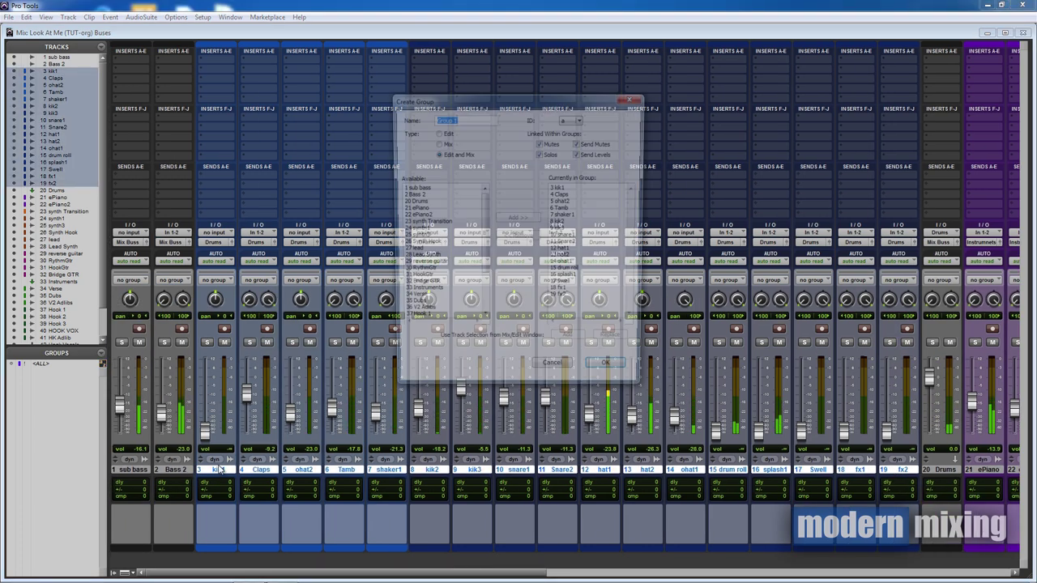
text(Drums)
key(Return)
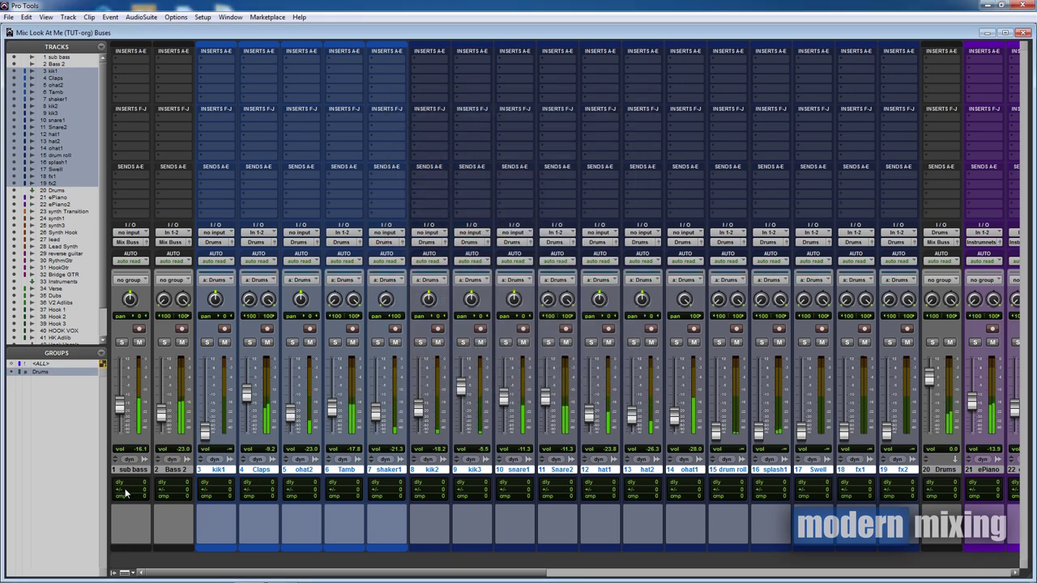
drag(249, 395, 249, 393)
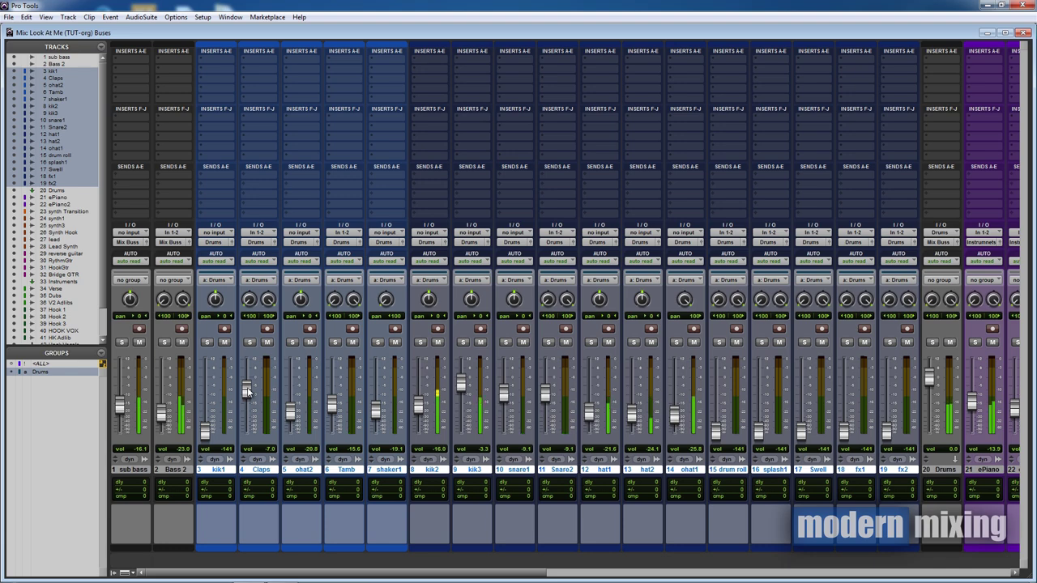
- Bring in synth1 at -22.2 dB and HookGtr at -16.8 dB
drag(532, 573, 774, 573)
click(473, 469)
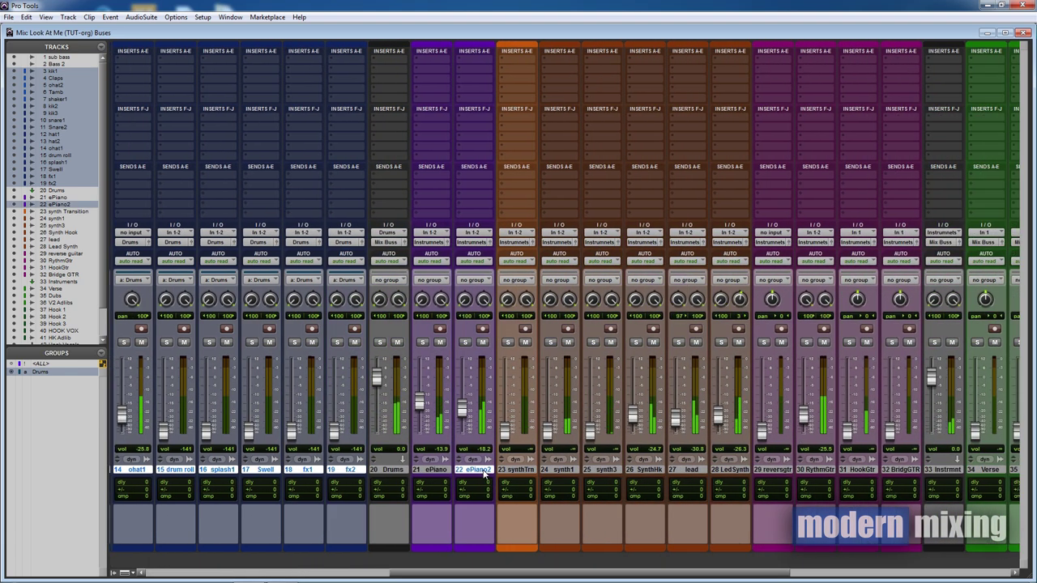
drag(547, 425, 591, 412)
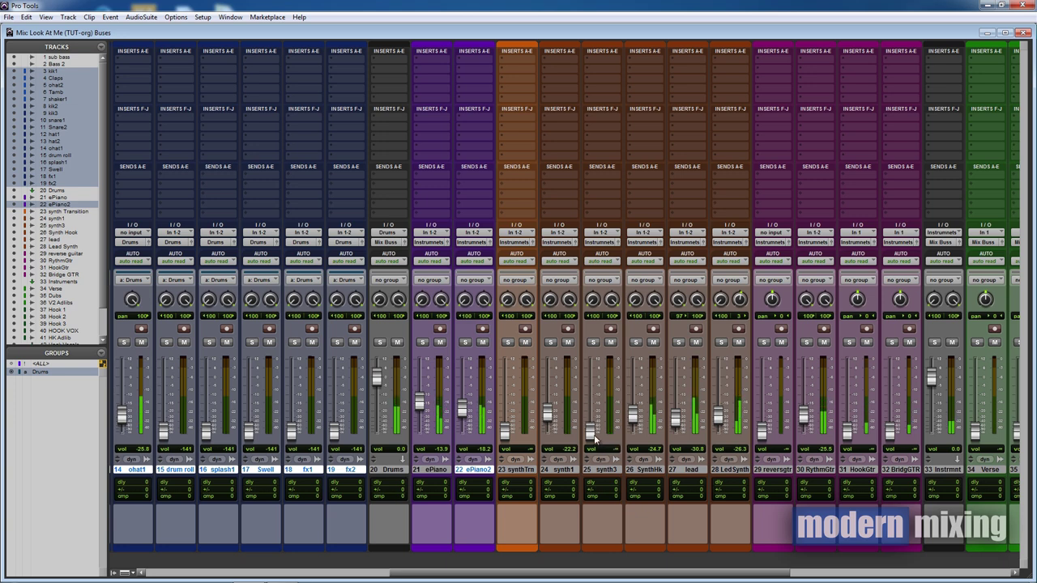
drag(891, 427, 847, 407)
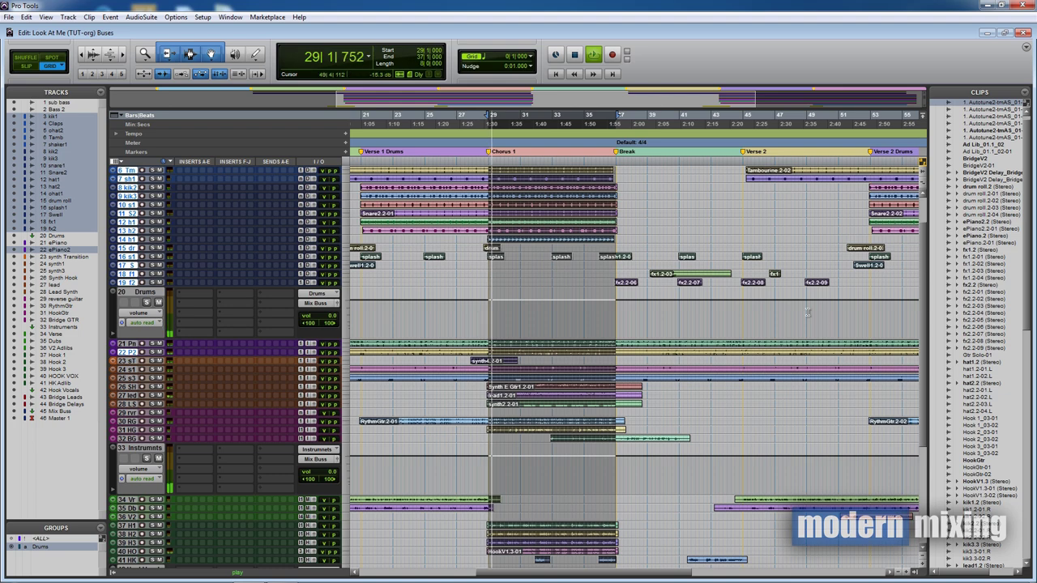
- Restart the chorus playback and raise the rhythm guitar to -23.8 dB and HookGtr to -10.1 dB
key(space)
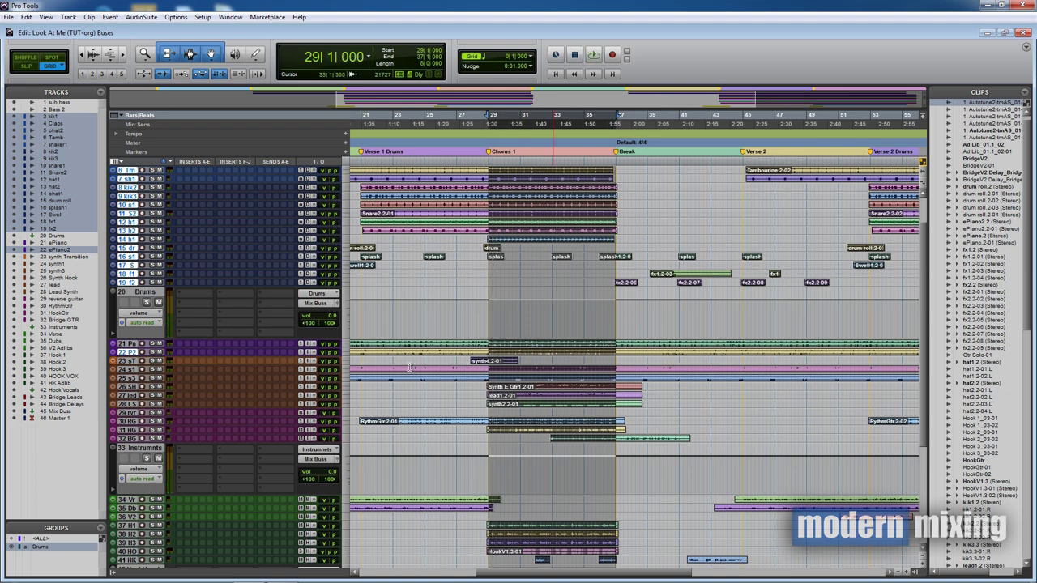
key(ctrl+equal)
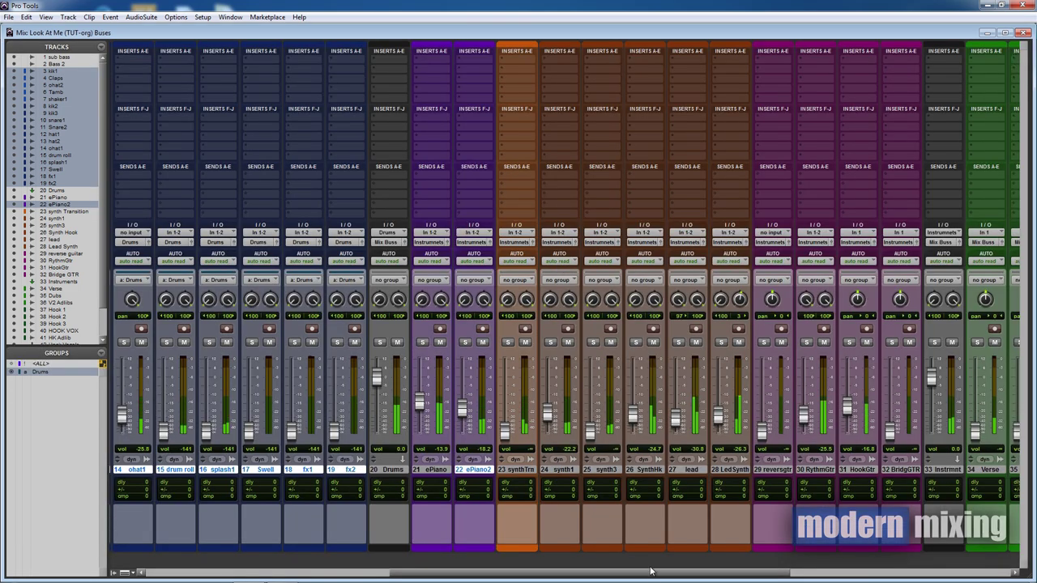
drag(650, 573, 767, 572)
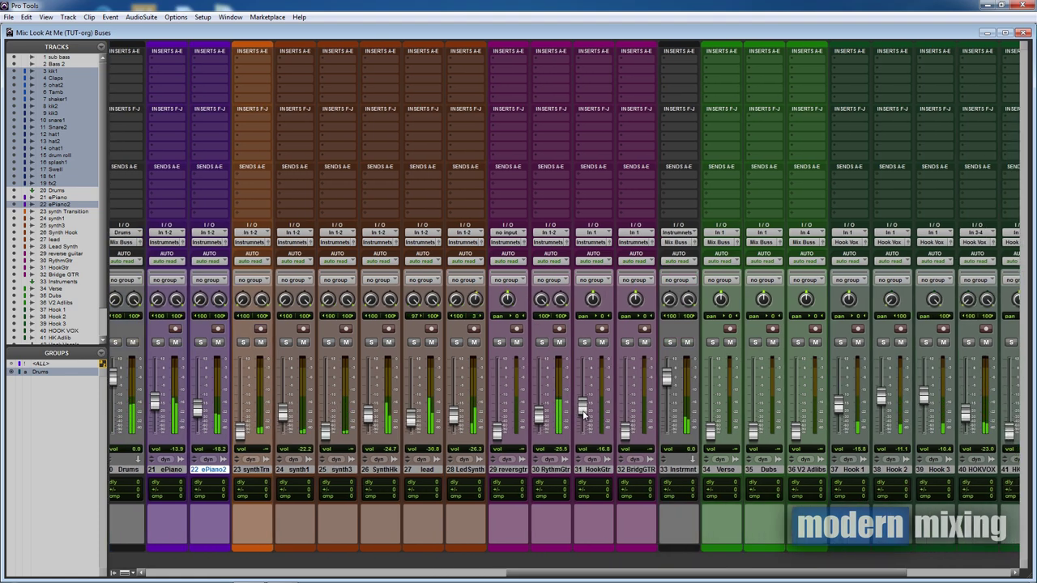
drag(585, 414, 541, 416)
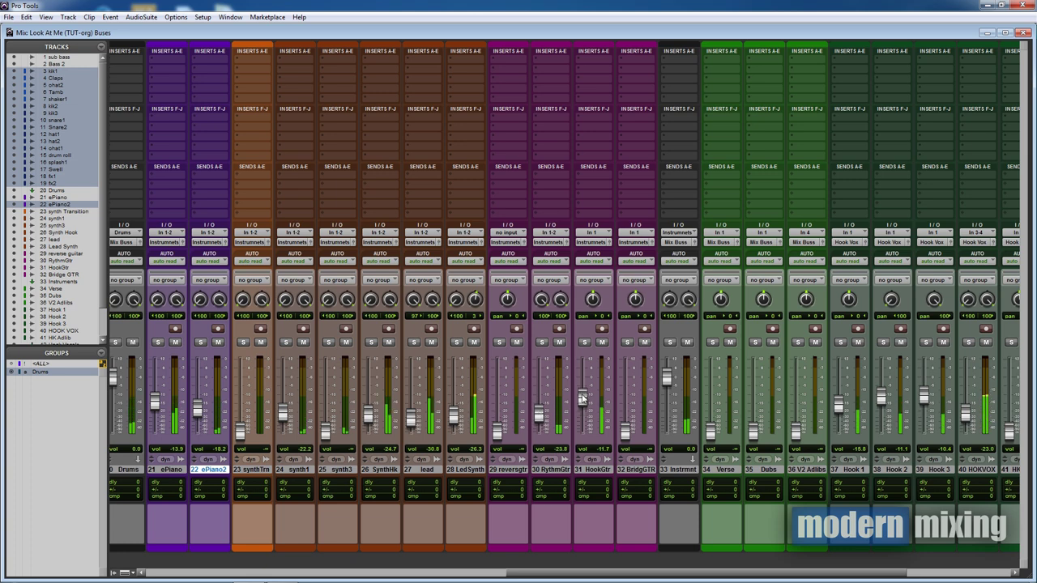
drag(581, 398, 583, 401)
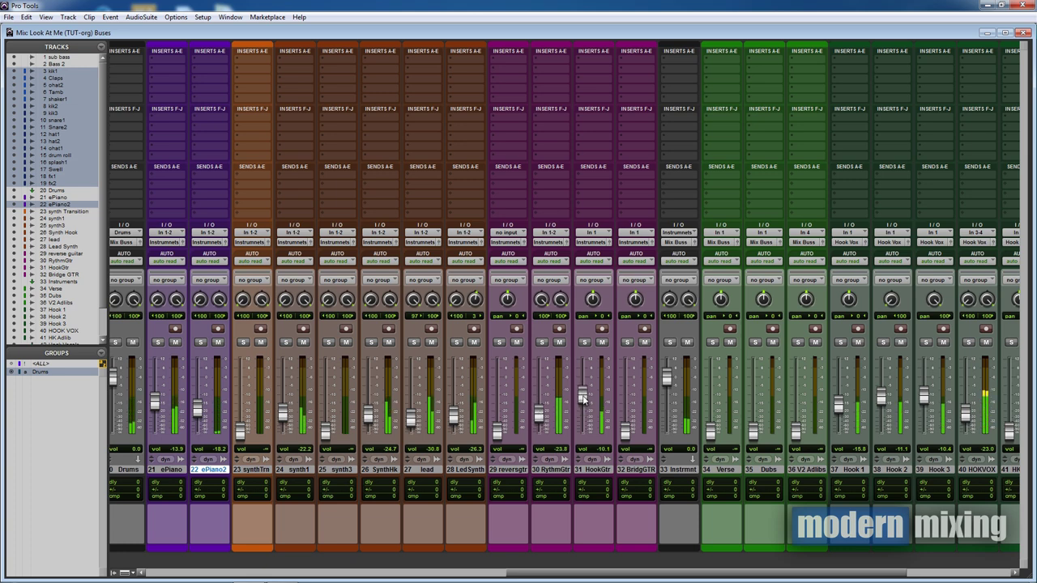
- Raise the Hook 2 vocal to -7.7 dB and Hook 3 to -8.6 dB
drag(726, 573, 843, 556)
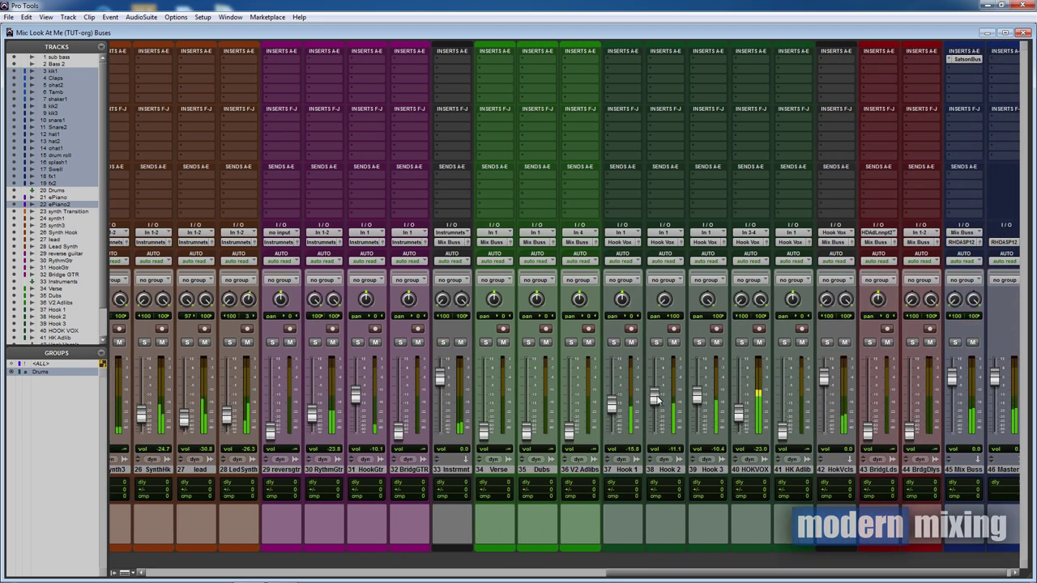
mouse_move(656, 400)
mouse_down()
mouse_move(702, 395)
mouse_move(653, 397)
mouse_up()
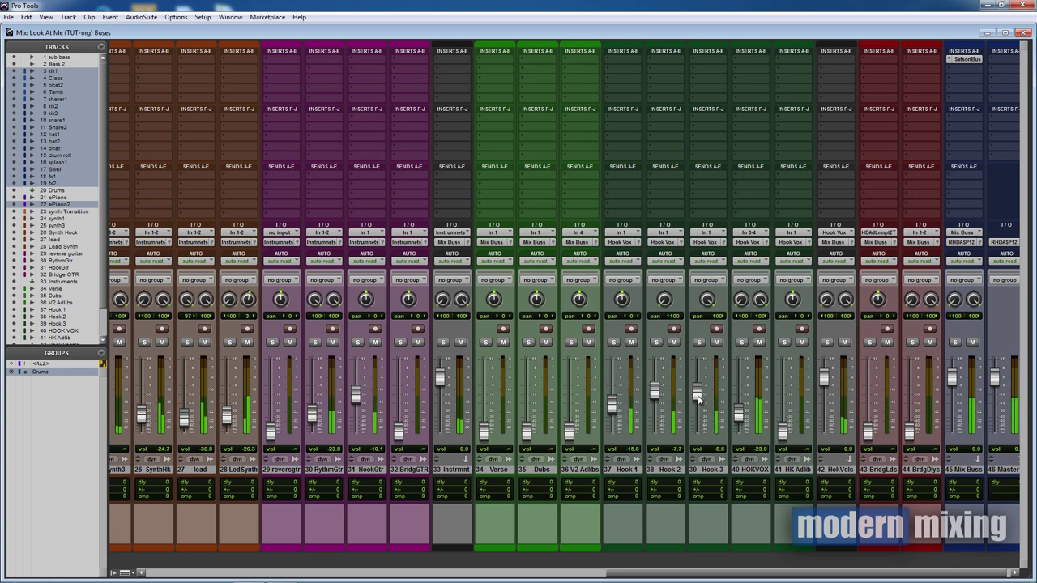
- Raise Bass 2 to -15.8 dB and sub bass to -14.5 dB
scroll(694, 415, left, 15)
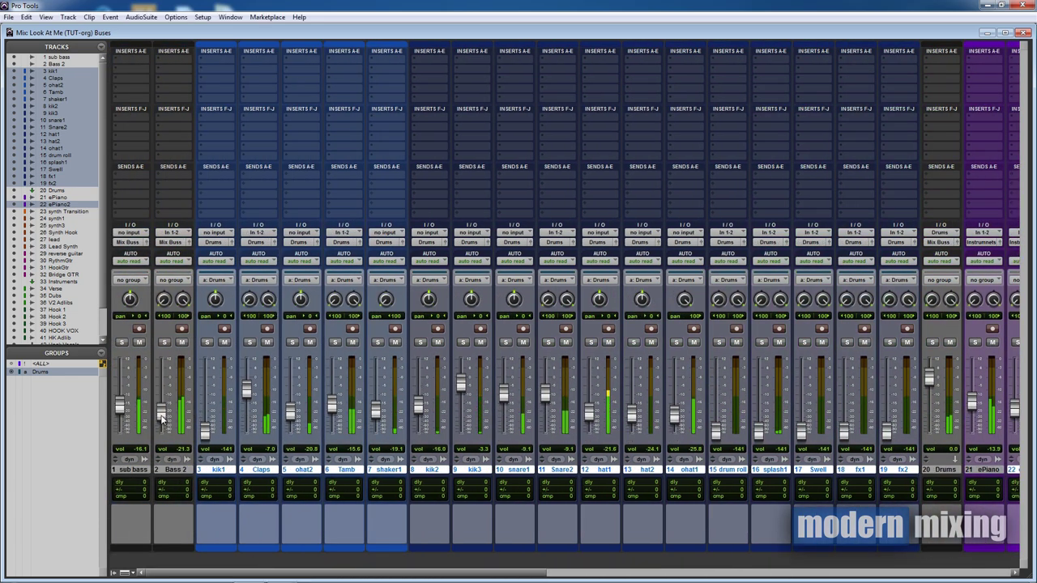
drag(162, 421, 161, 414)
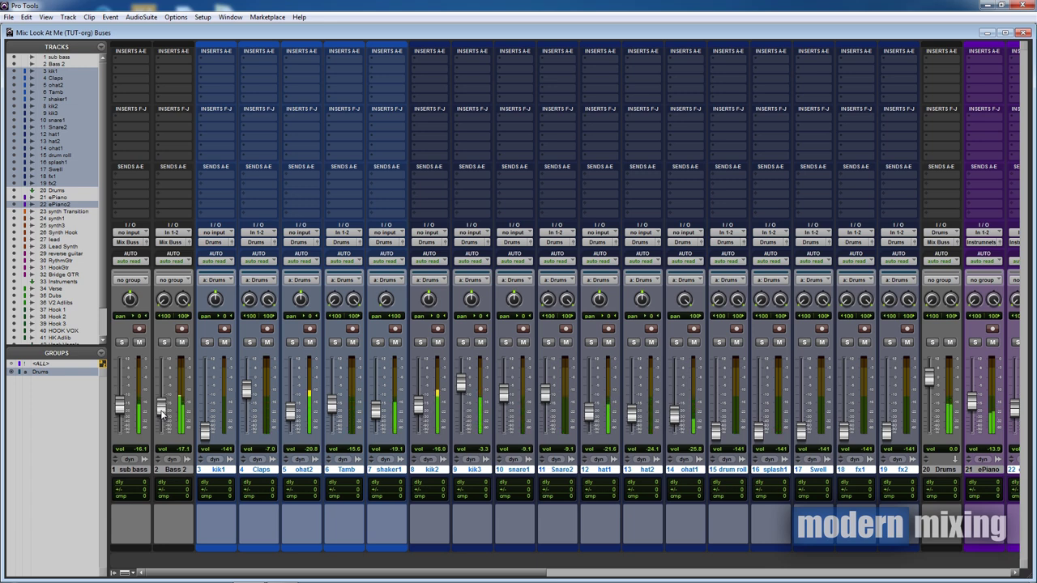
drag(161, 413, 162, 411)
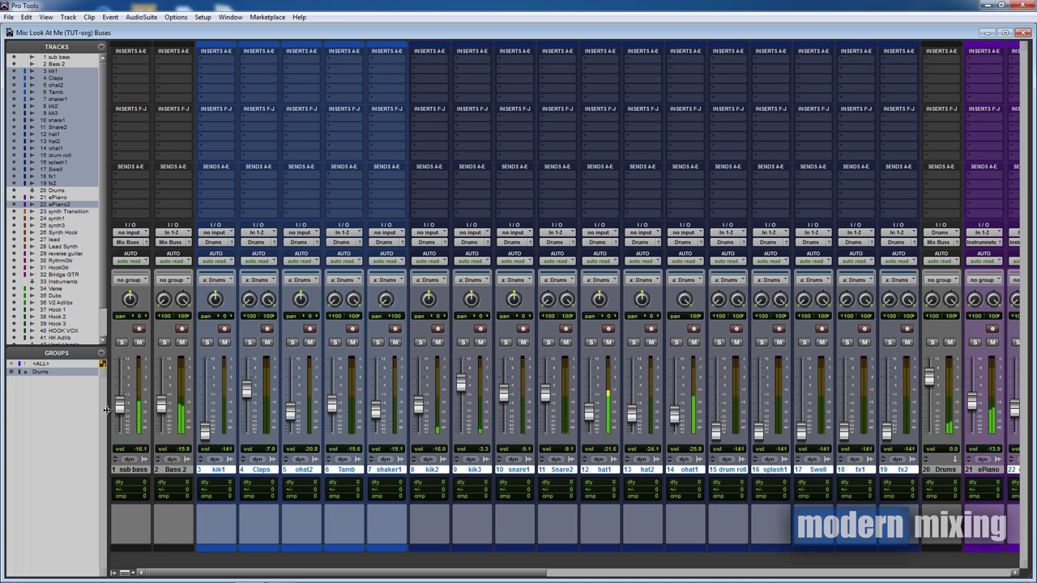
drag(119, 406, 118, 405)
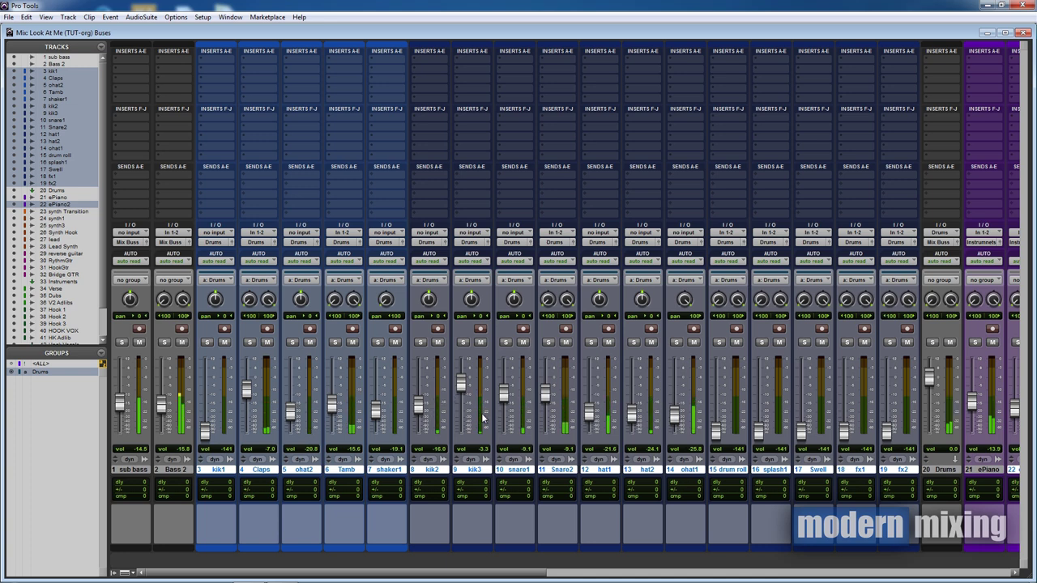
ctrl+click(332, 449)
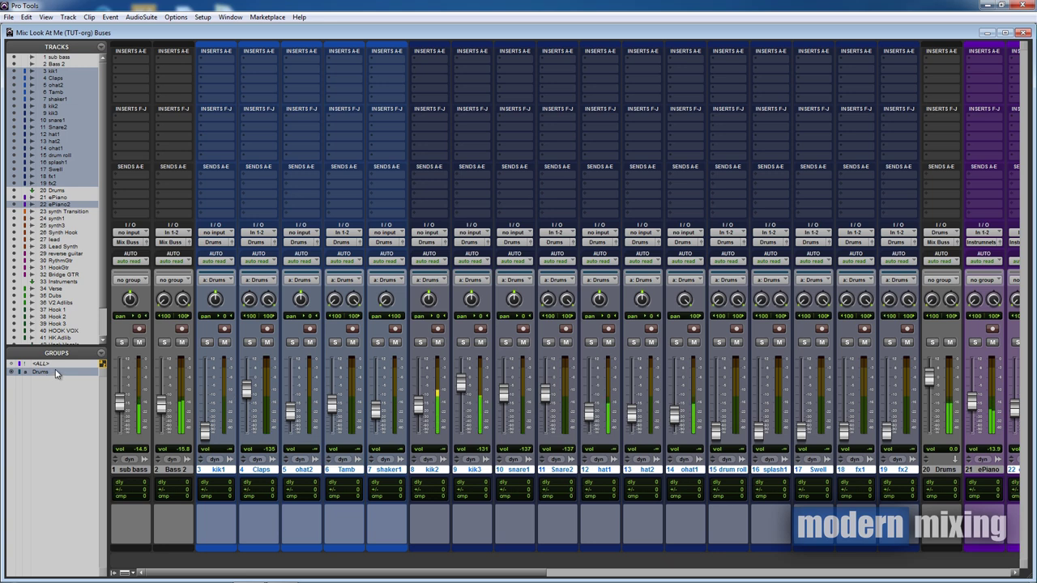
- Disable the Drums group and set the Tamb track's level to -17.5 dB
click(24, 372)
mouse_move(332, 403)
mouse_down()
mouse_move(332, 429)
mouse_move(333, 410)
mouse_up()
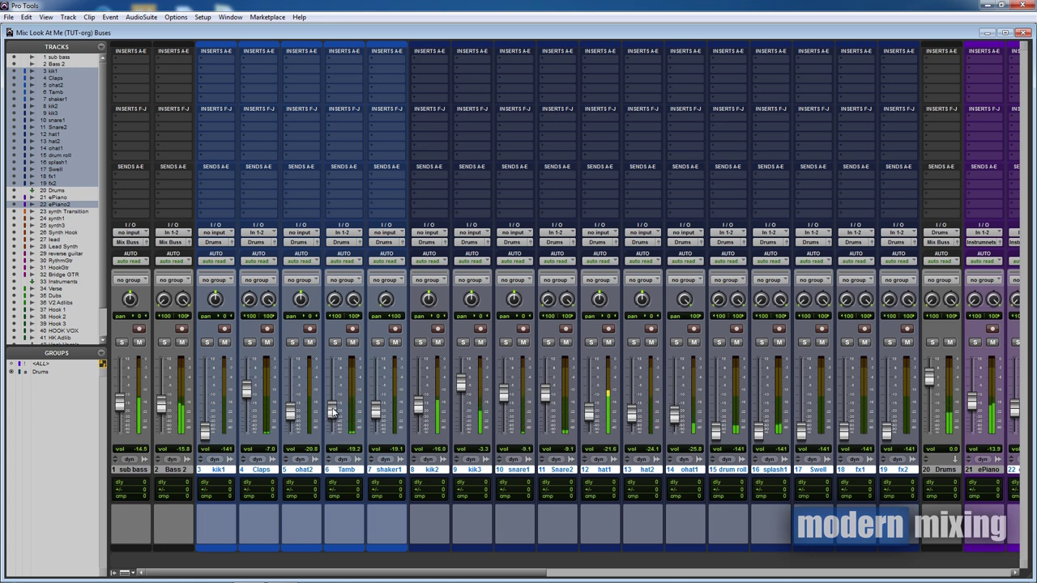
drag(333, 411, 332, 409)
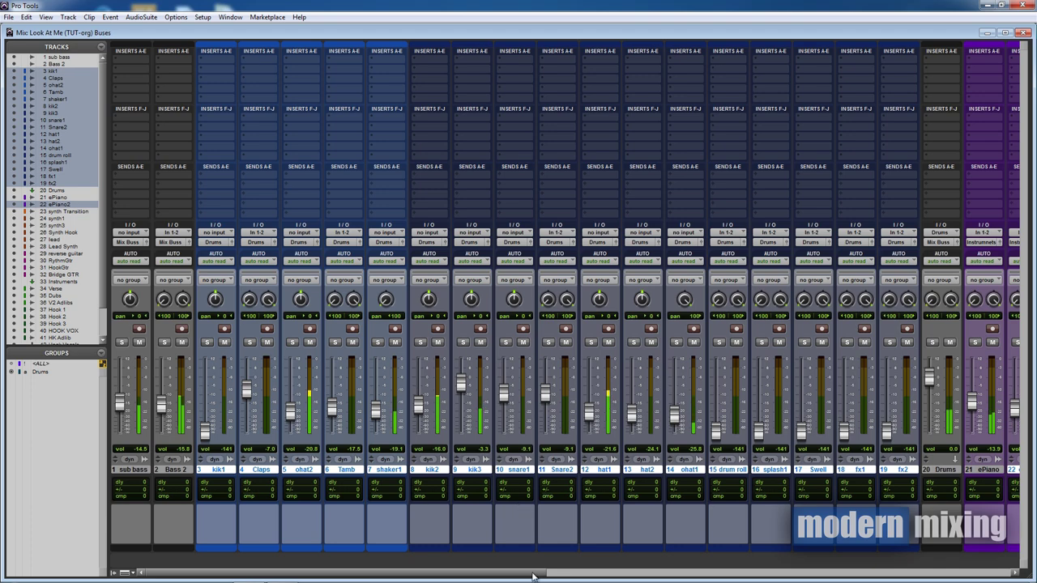
- Pan hat1 17 to one side and hat2 16 to the opposite side
drag(532, 577, 621, 577)
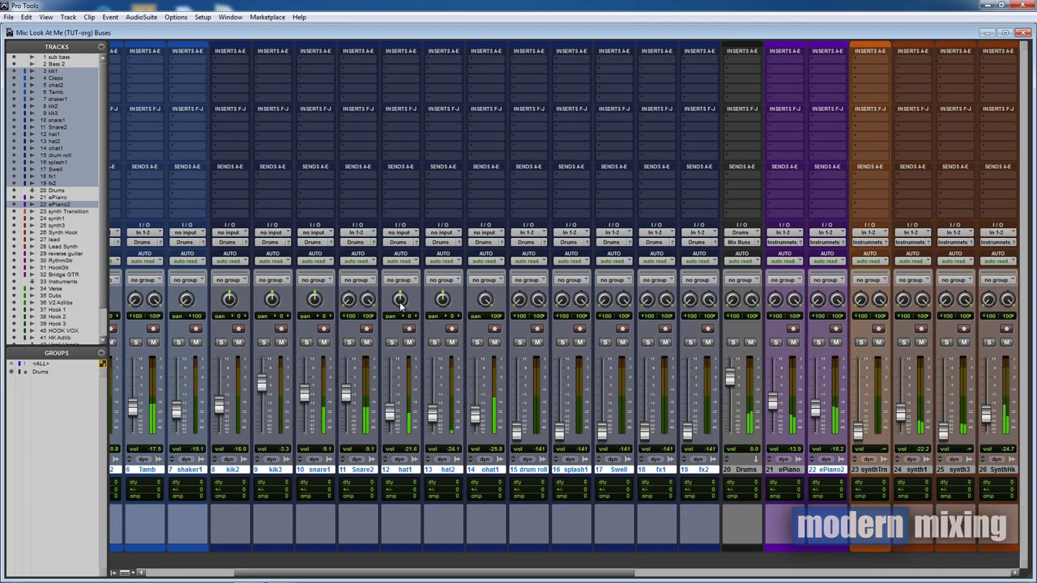
drag(400, 305, 446, 296)
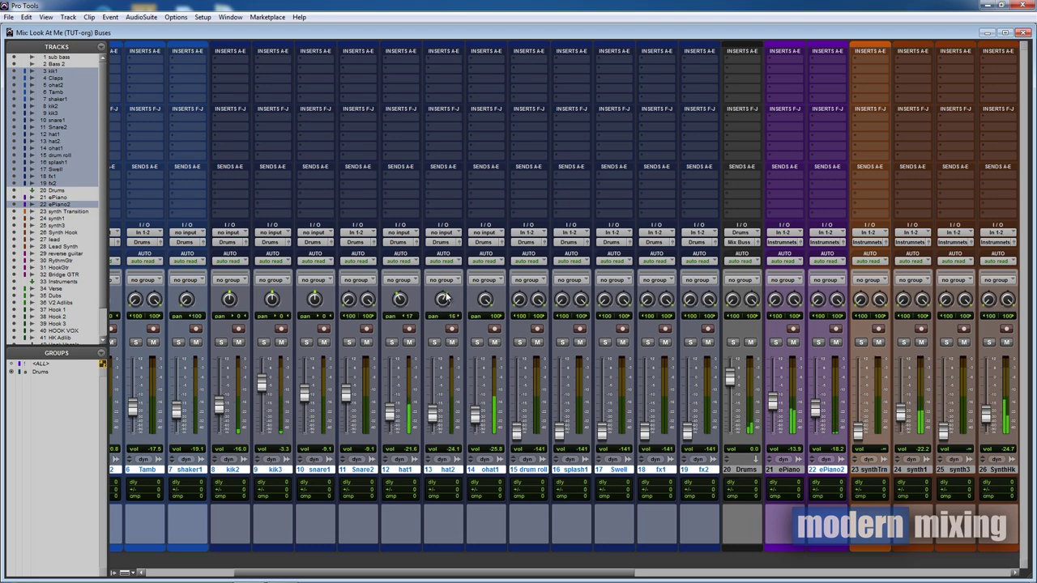
- Select Verse 1 on the Edit window timeline, from bar 13 to bar 21, for playback
drag(522, 568, 620, 561)
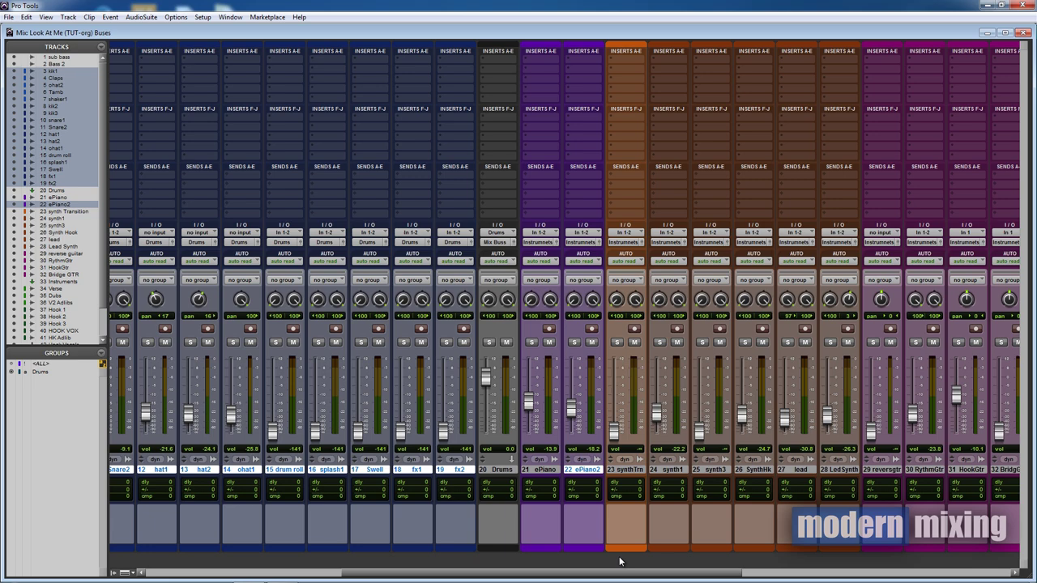
key(ctrl+equal)
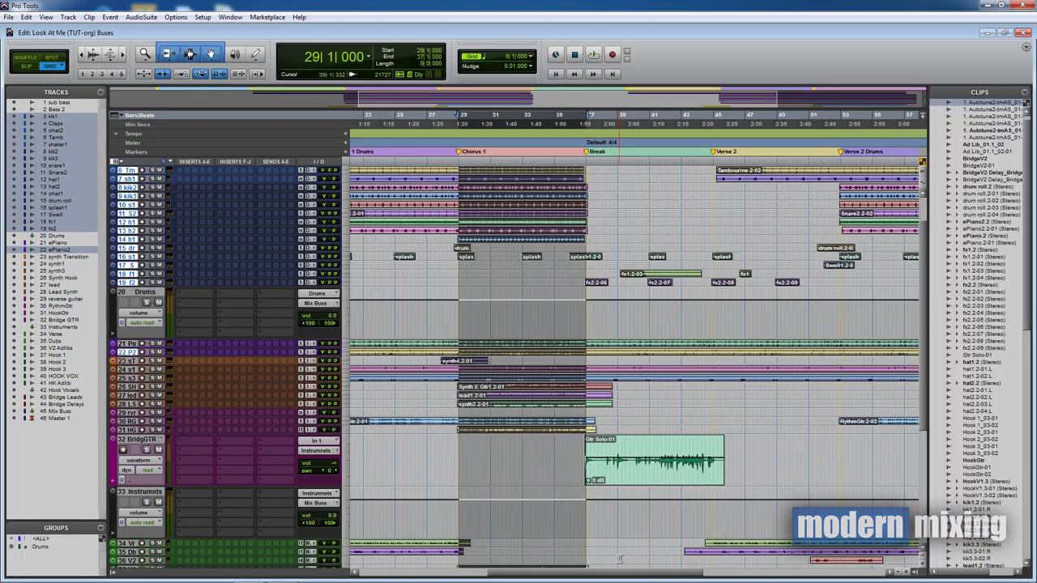
click(498, 271)
key(ctrl+bracketleft)
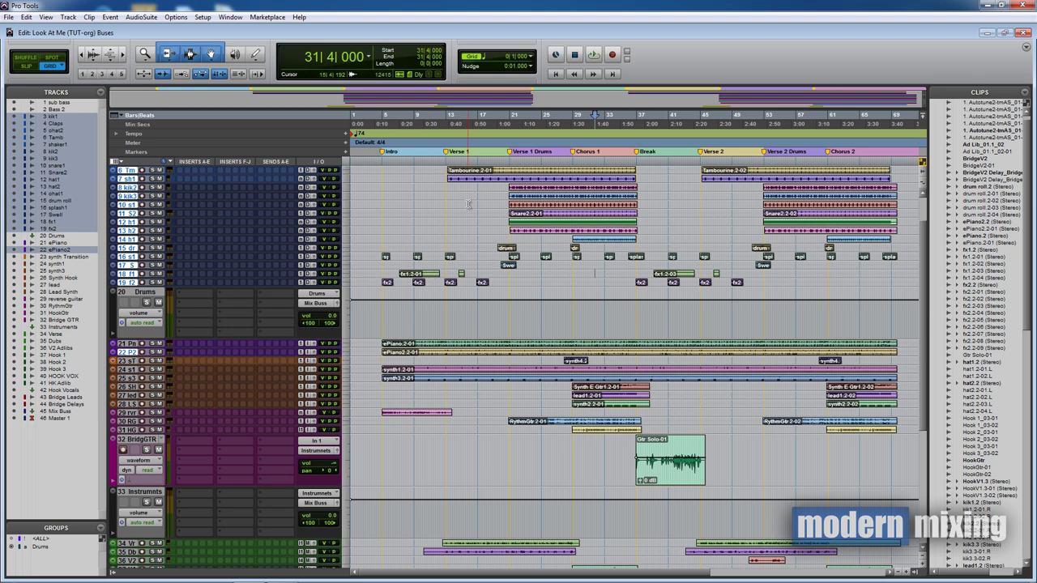
click(447, 161)
key(ctrl+bracketright)
key(ctrl+bracketright)
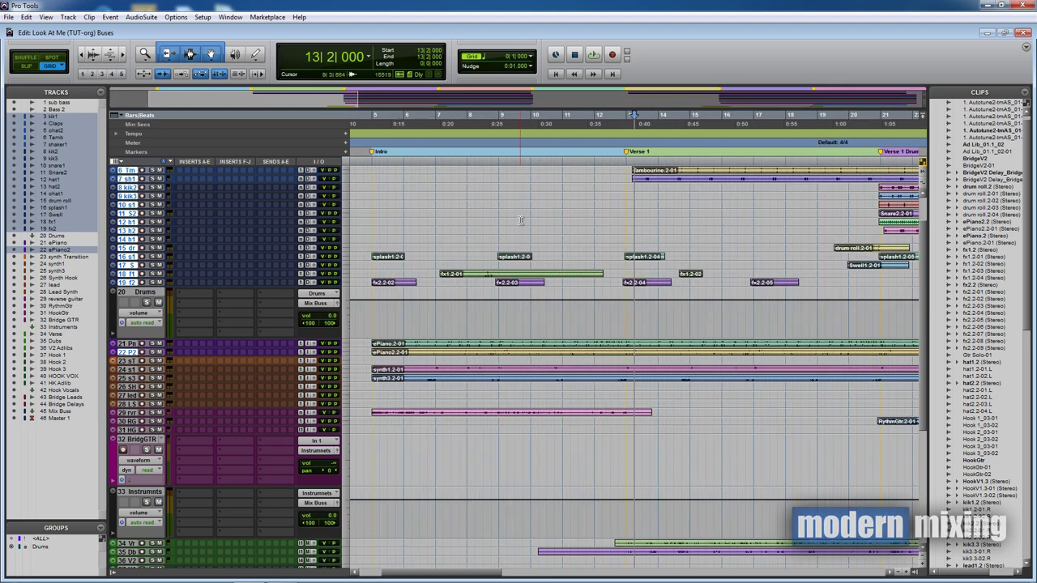
drag(444, 161, 695, 167)
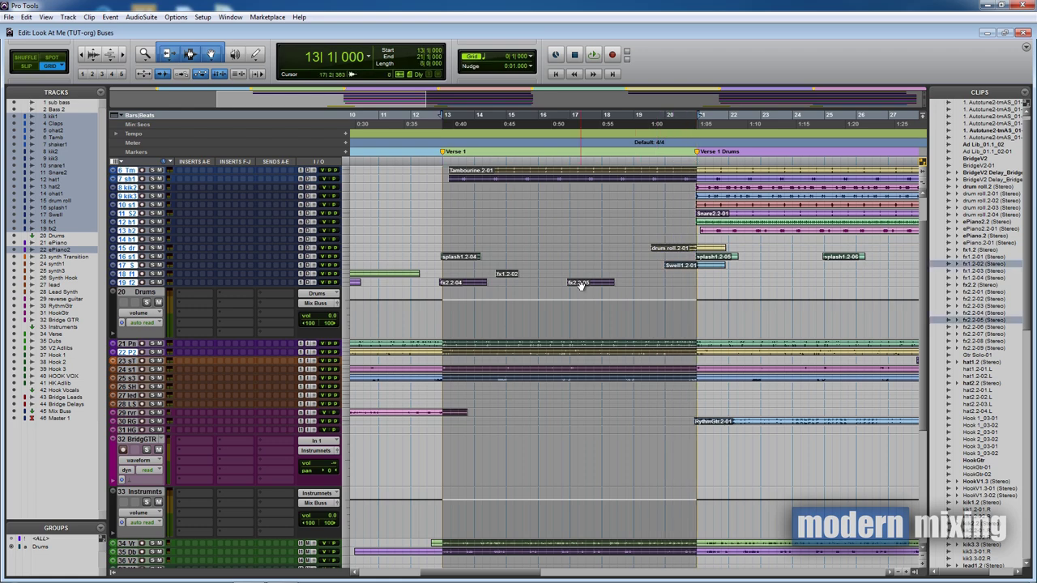
- Back in the Mix window, raise the Verse vocal to -2.5 dB and Dubs to -15.1 dB
key(ctrl+equal)
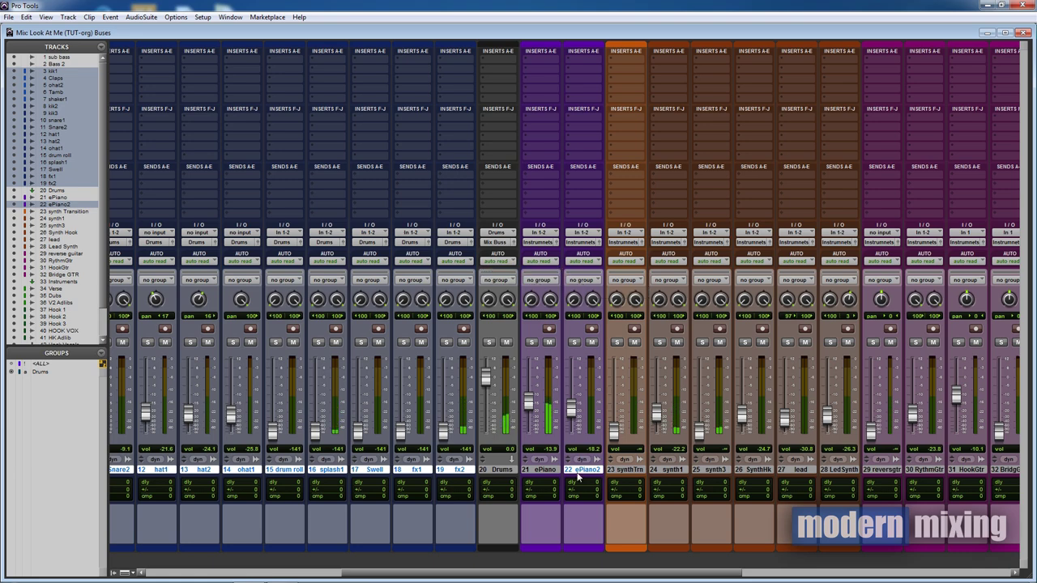
drag(624, 576, 838, 576)
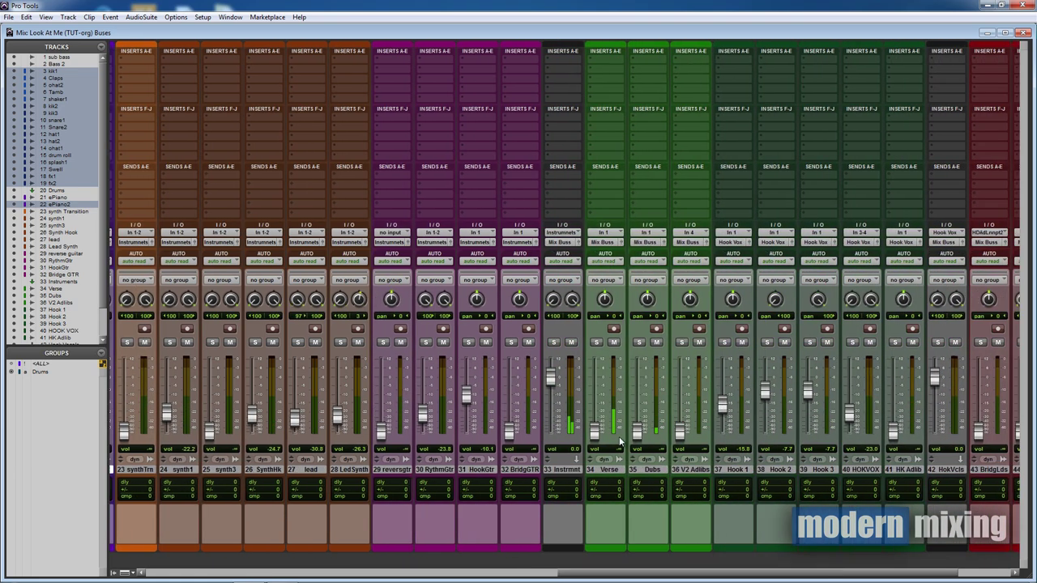
drag(594, 428, 596, 391)
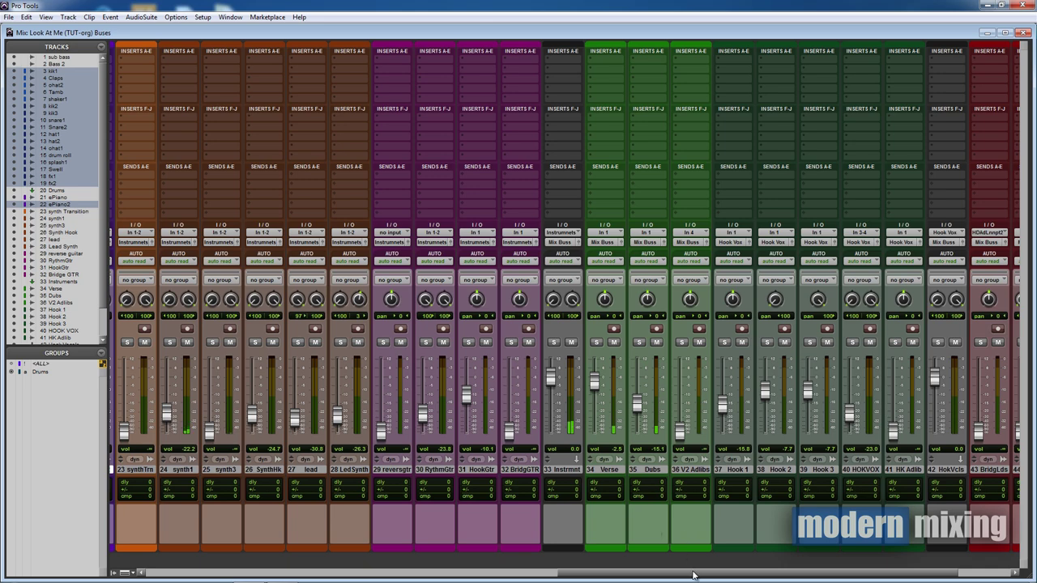
- Rebalance the verse drums: kik1 at -5.8 dB, Claps at -5.5 dB, ohat2 at -25.5 dB and Tamb at -19.2 dB
drag(693, 576, 281, 569)
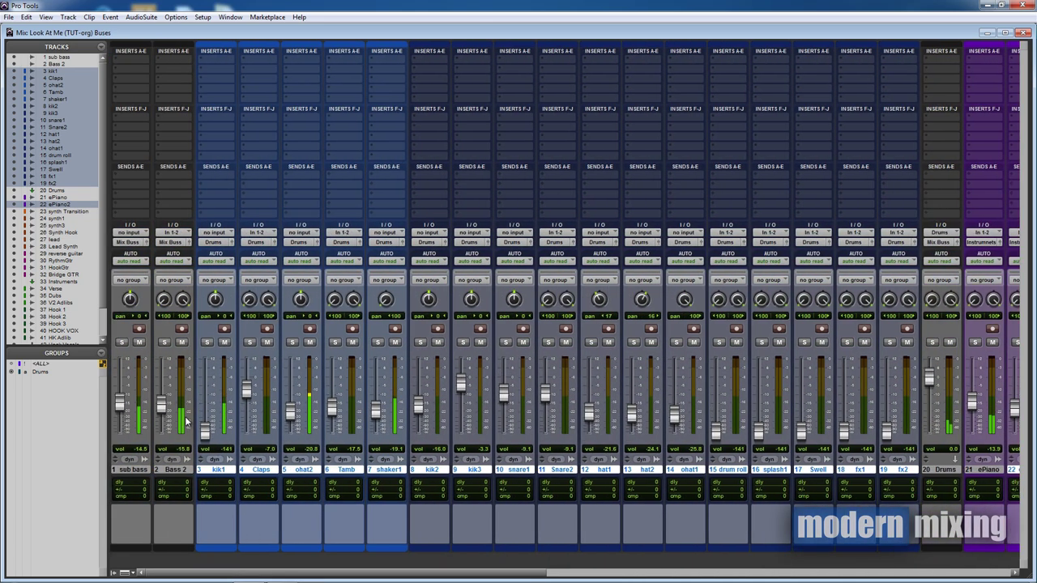
drag(205, 430, 208, 393)
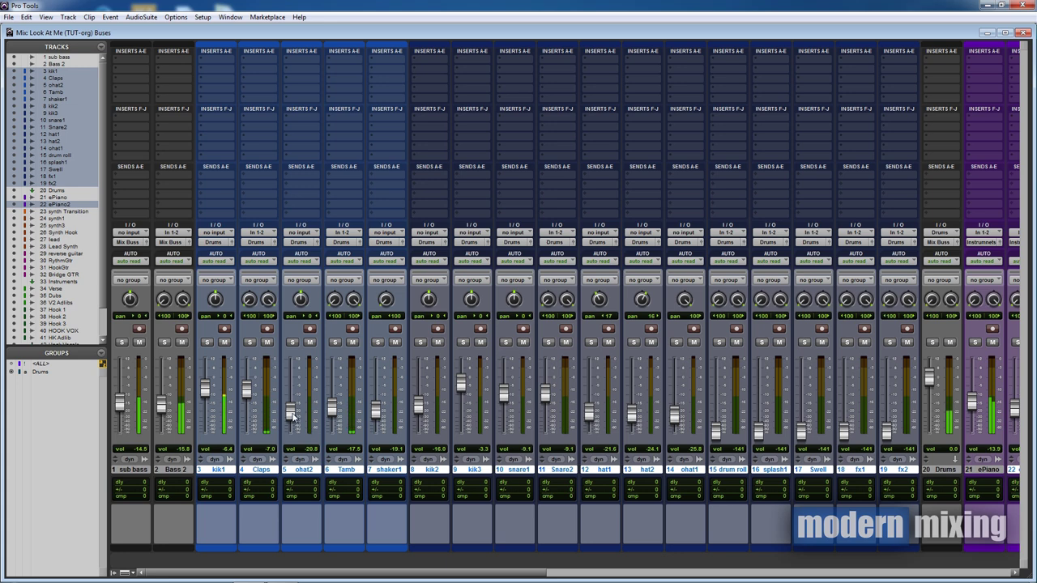
drag(293, 416, 293, 418)
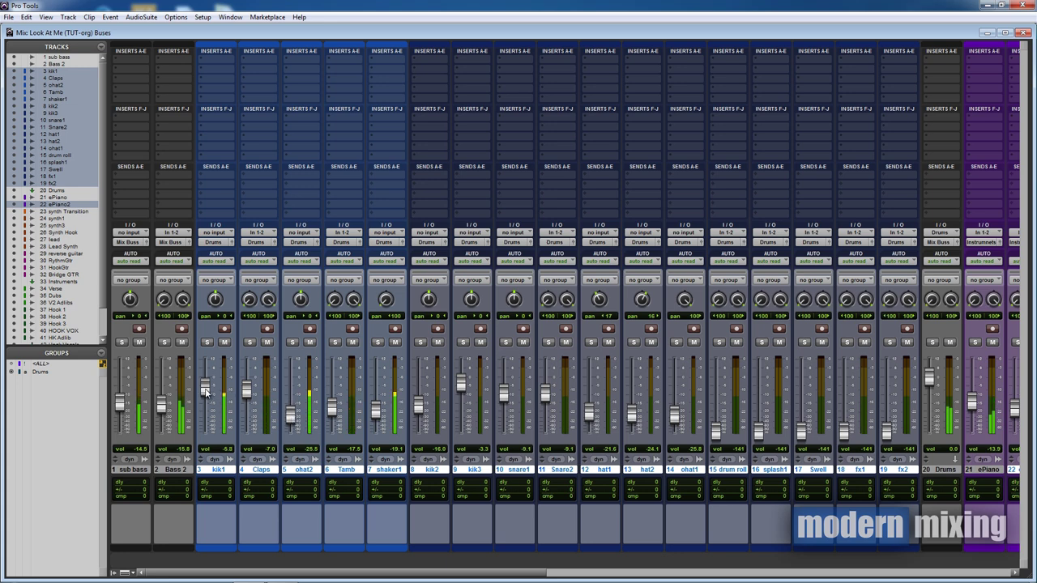
drag(247, 394, 248, 393)
drag(332, 411, 332, 414)
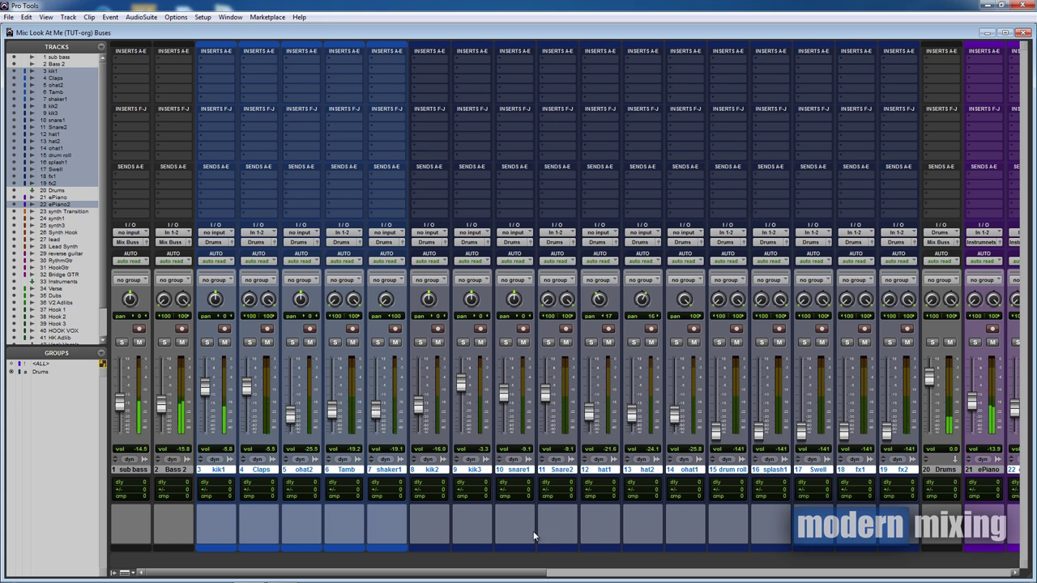
- Raise fx2 to -15.1 dB, splash1 to -14.5 dB and the Verse vocal to -1.6 dB
drag(887, 430, 887, 408)
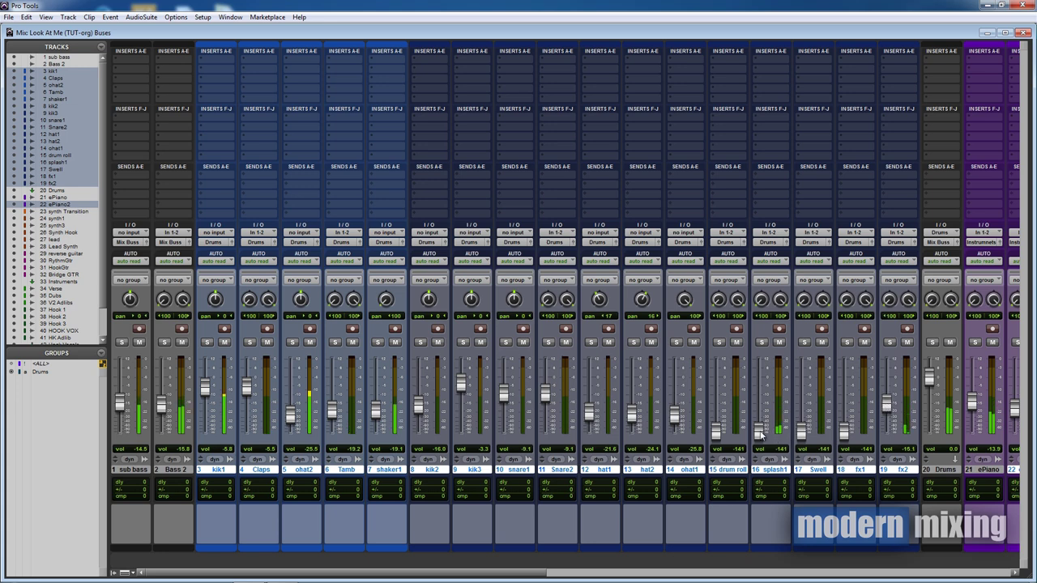
drag(759, 429, 758, 404)
drag(549, 573, 815, 572)
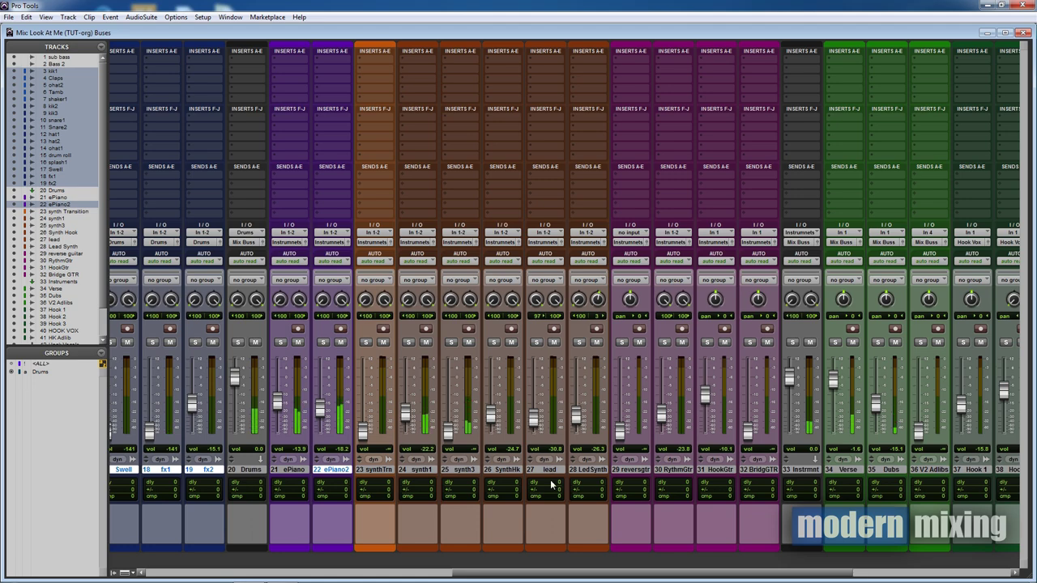
drag(544, 570, 251, 545)
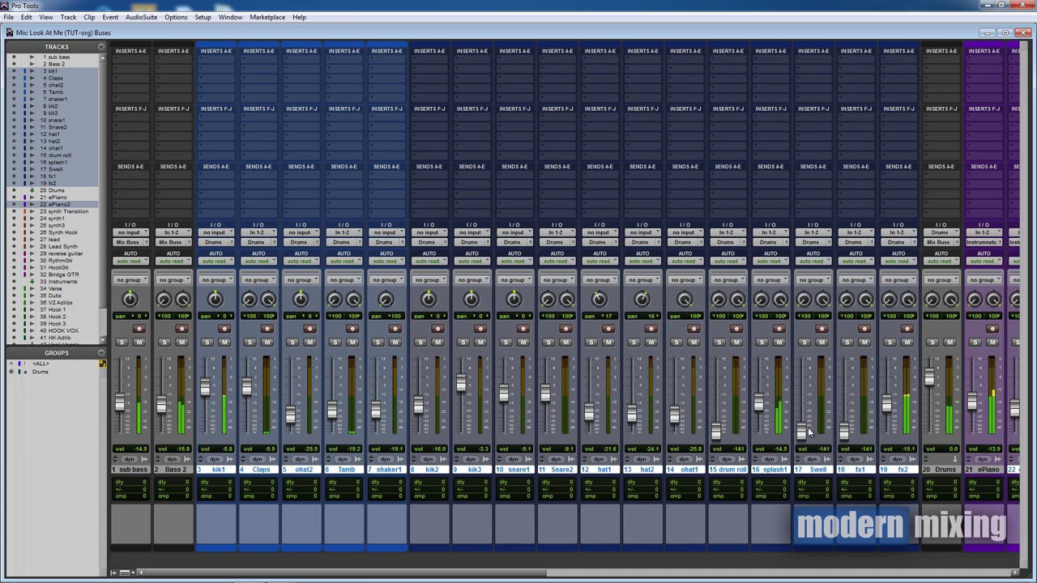
- Enlarge the splash1, Swell, fx1 and fx2 tracks in the Edit window so their clip waveforms can be seen
key(ctrl+equal)
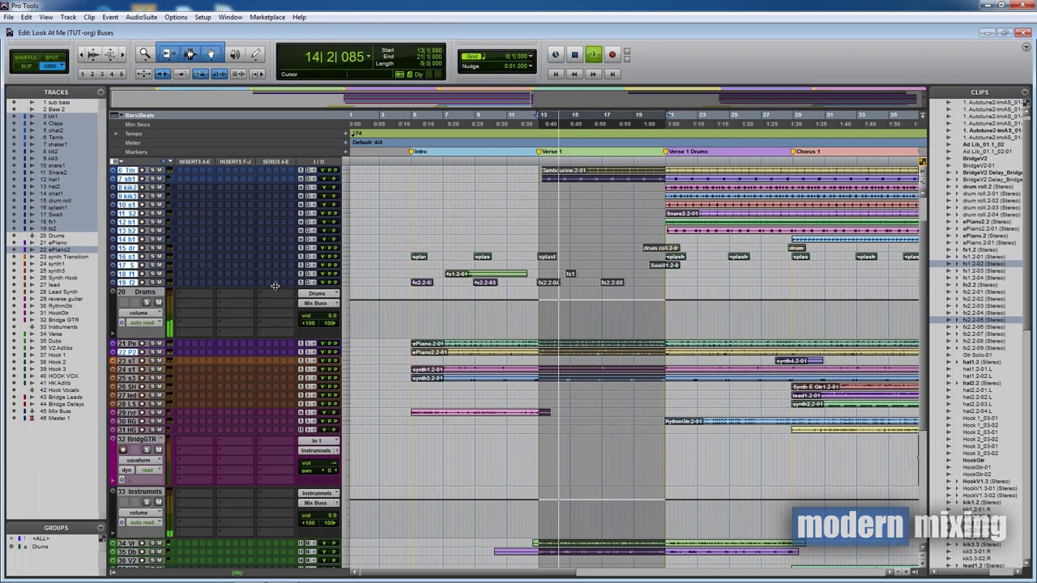
drag(275, 287, 276, 330)
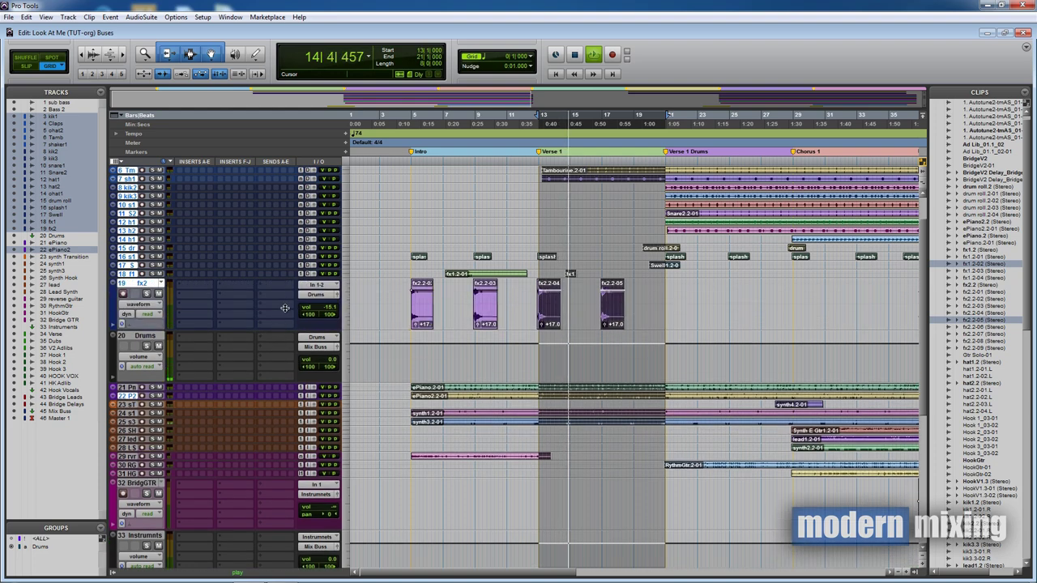
drag(289, 277, 285, 325)
drag(278, 270, 260, 304)
- Play from just before the first fx1 clip in the intro and raise fx1 to -14.4 dB
click(439, 160)
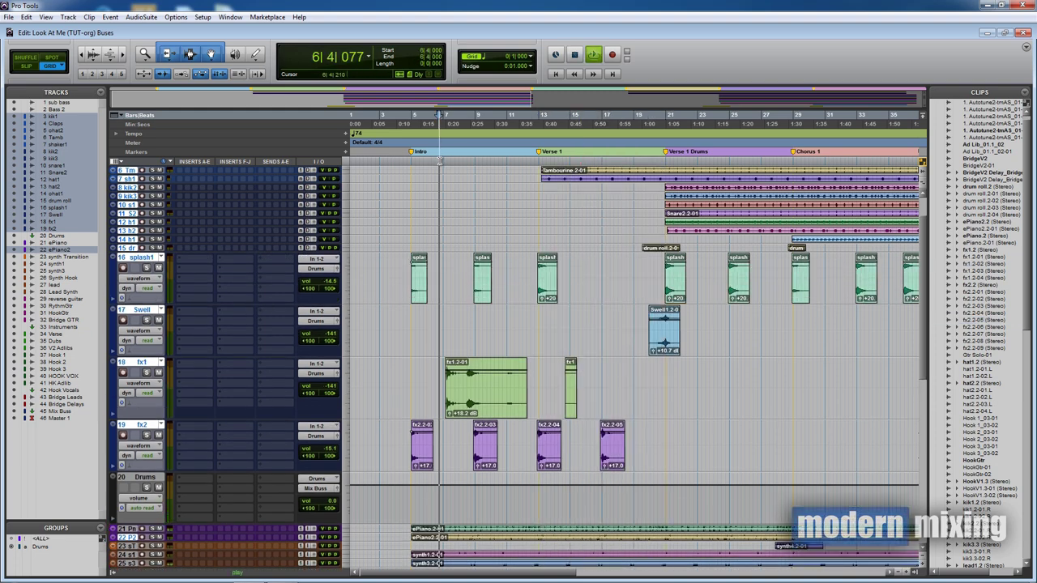
key(ctrl+equal)
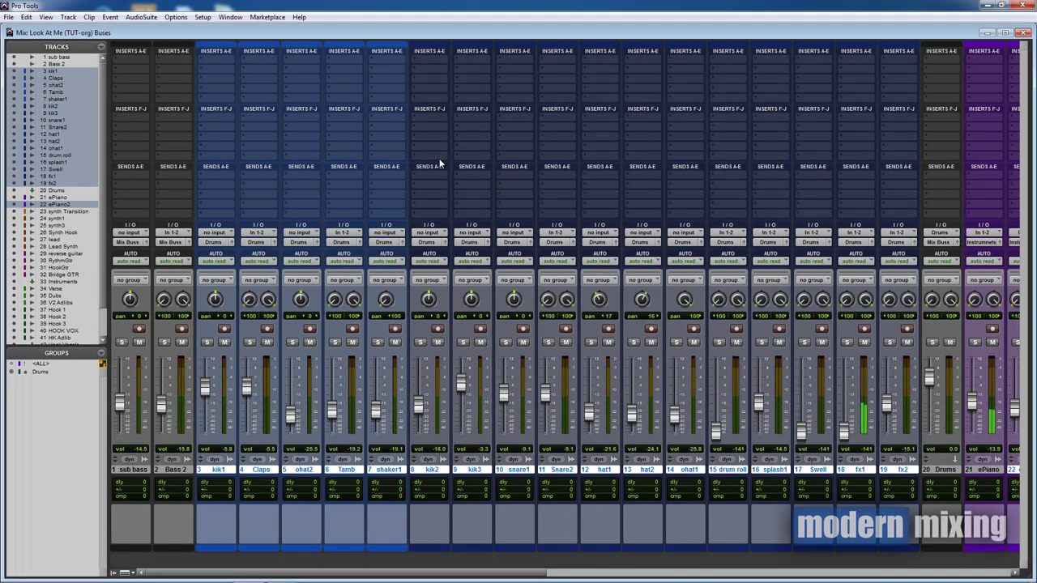
drag(844, 435, 845, 413)
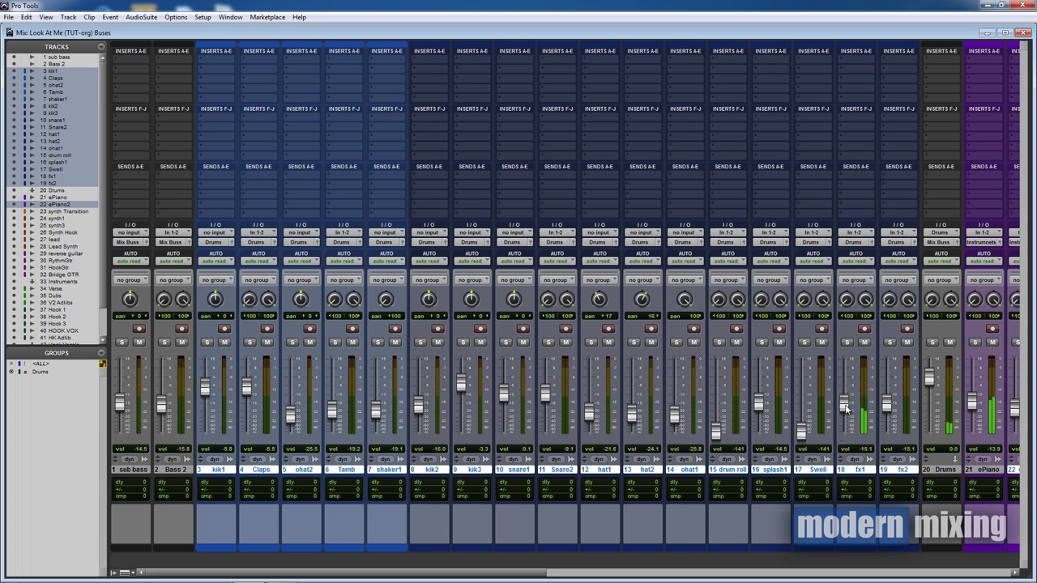
key(ctrl+equal)
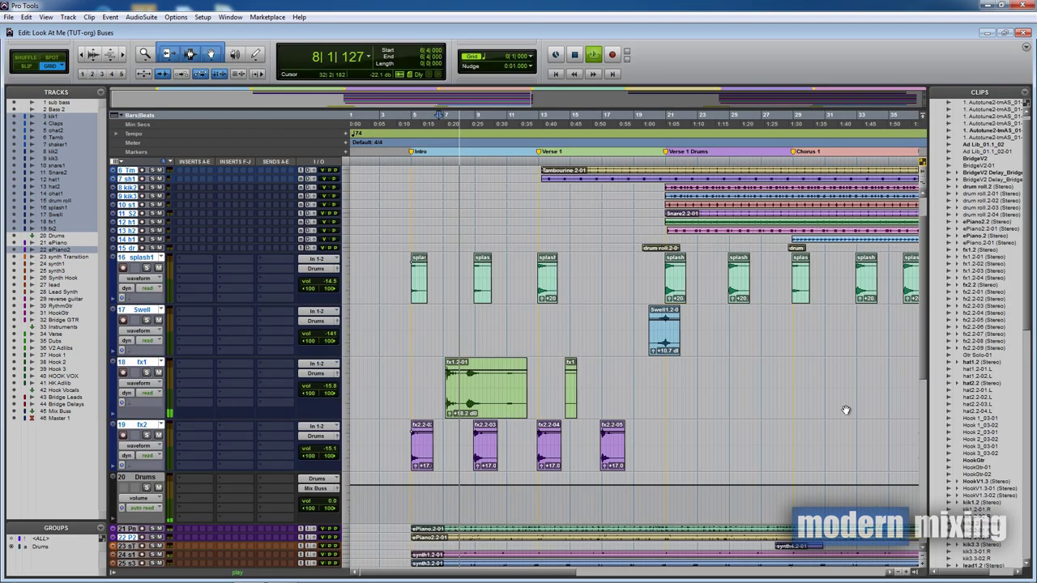
ctrl+click(328, 388)
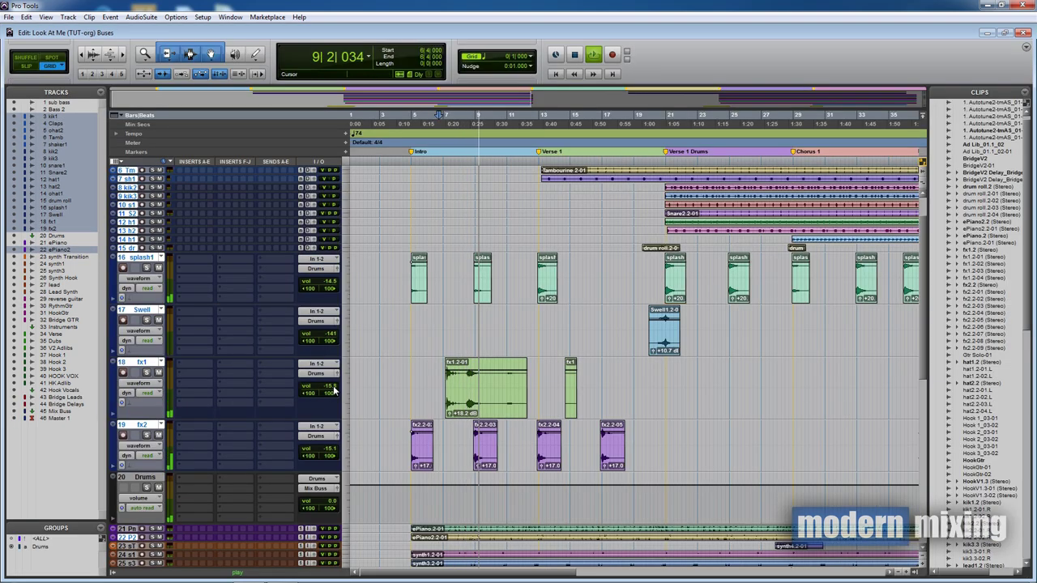
click(332, 388)
drag(332, 385, 332, 382)
- Play from the first Swell clip before Verse 1 Drums, make its track taller and raise Swell to -14.0 dB
click(569, 162)
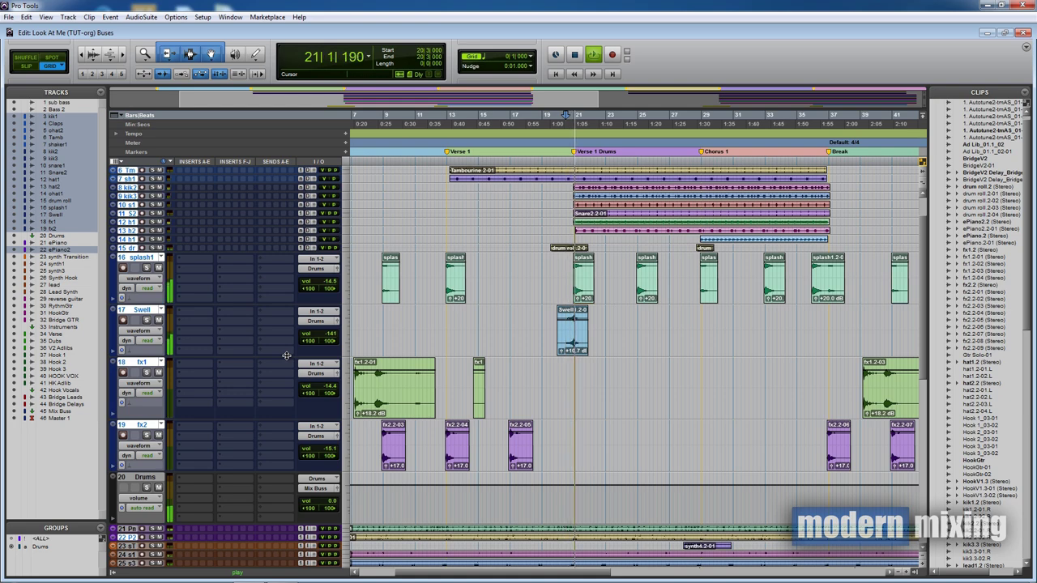
drag(248, 357, 248, 388)
mouse_move(331, 334)
mouse_down()
mouse_move(331, 324)
mouse_move(330, 334)
mouse_up()
key(space)
key(space)
key(space)
key(space)
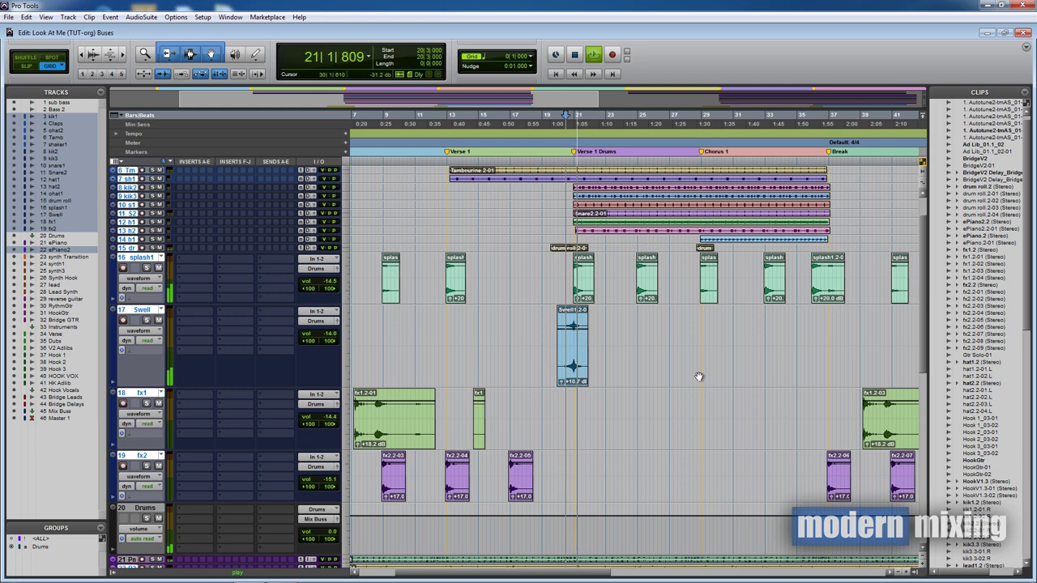
- Play from just before the drum roll clip leading into Verse 1 Drums and raise the drum roll to -9.5 dB
key(ctrl+bracketleft)
scroll(612, 370, down, 2)
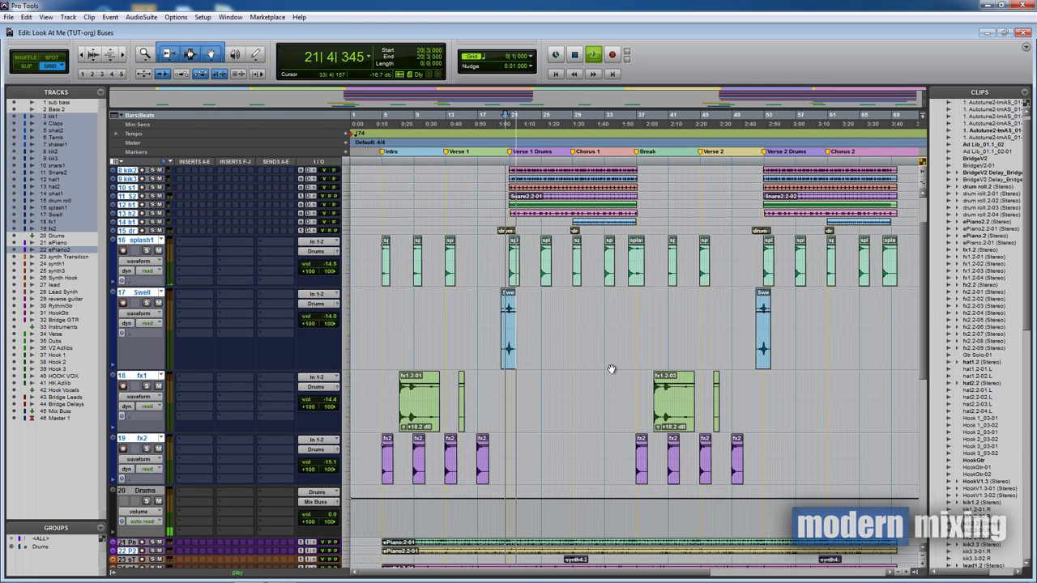
scroll(612, 369, down, 1)
scroll(611, 370, right, 1)
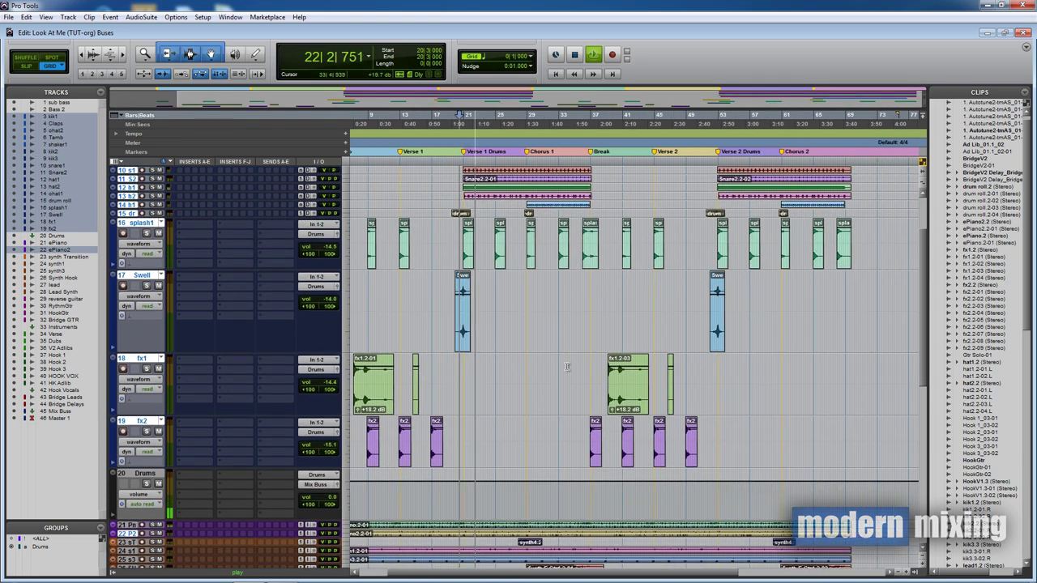
key(ctrl+equal)
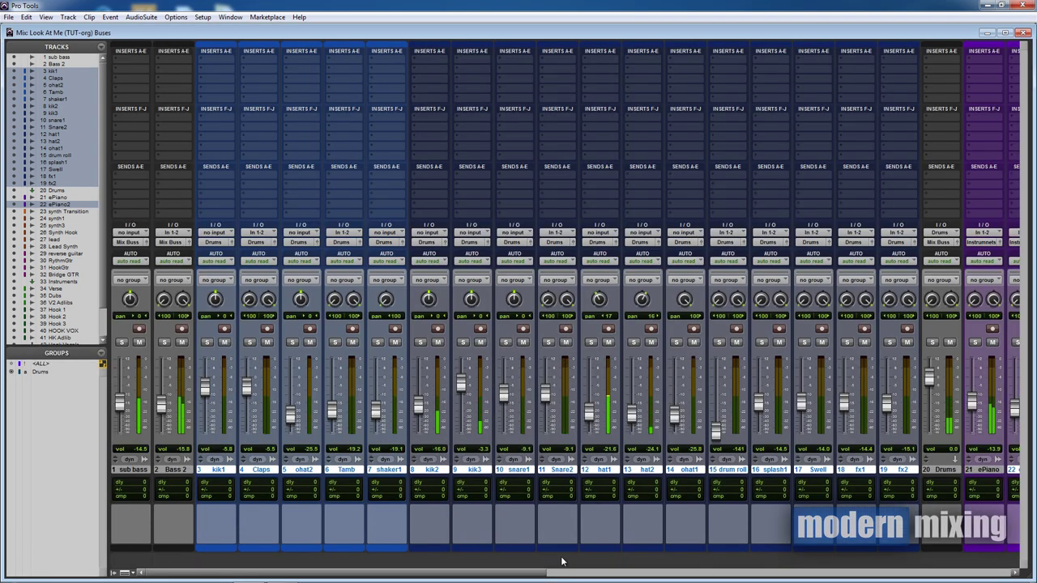
drag(540, 576, 683, 575)
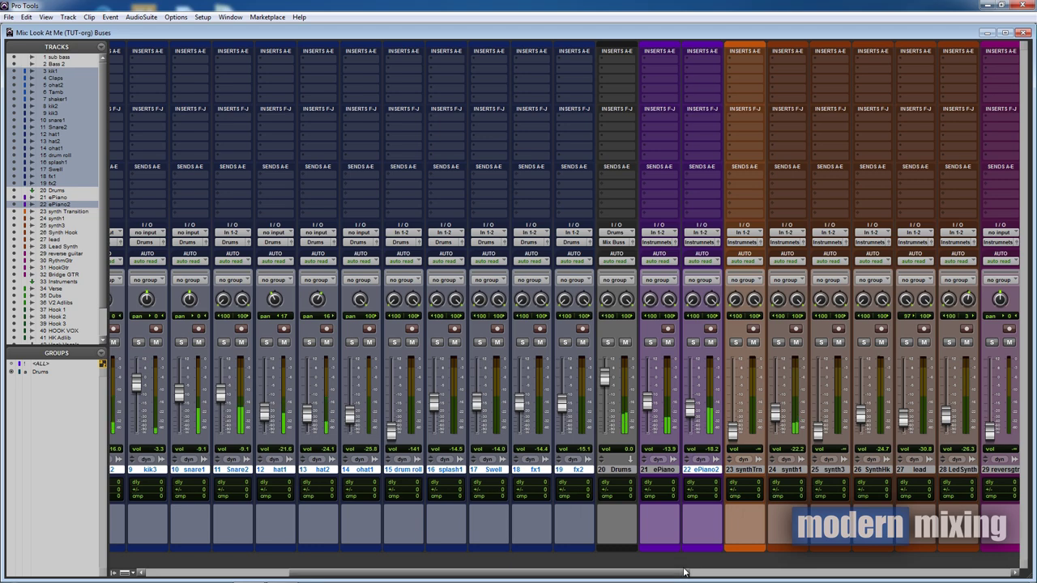
key(ctrl+equal)
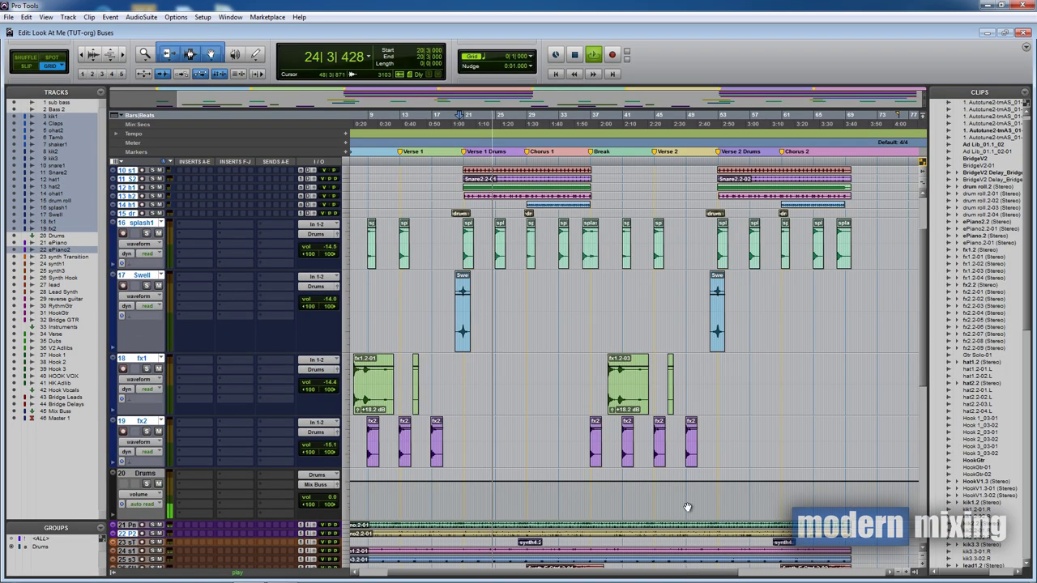
click(586, 162)
click(579, 162)
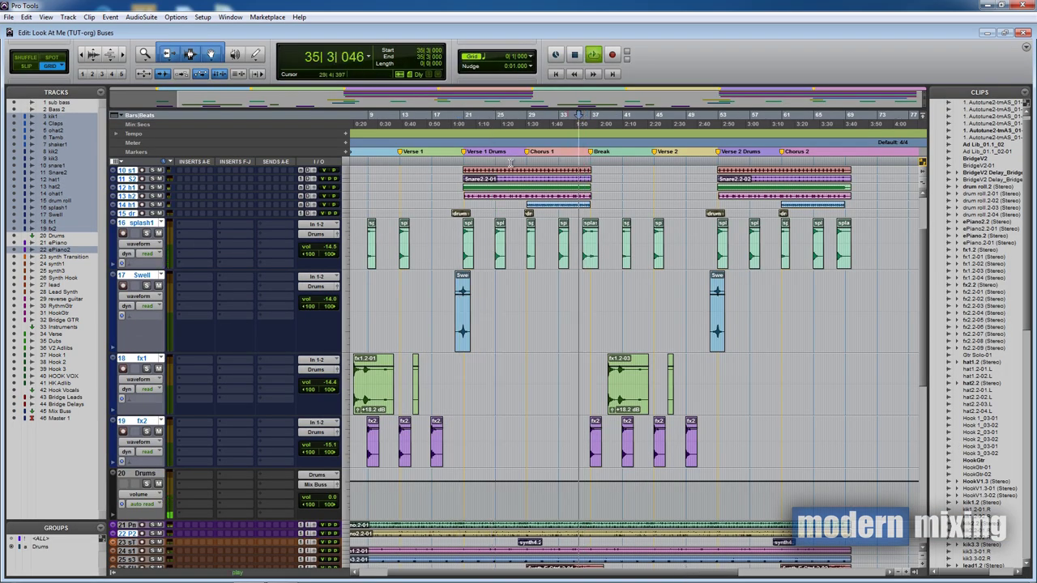
click(453, 159)
key(space)
key(ctrl+equal)
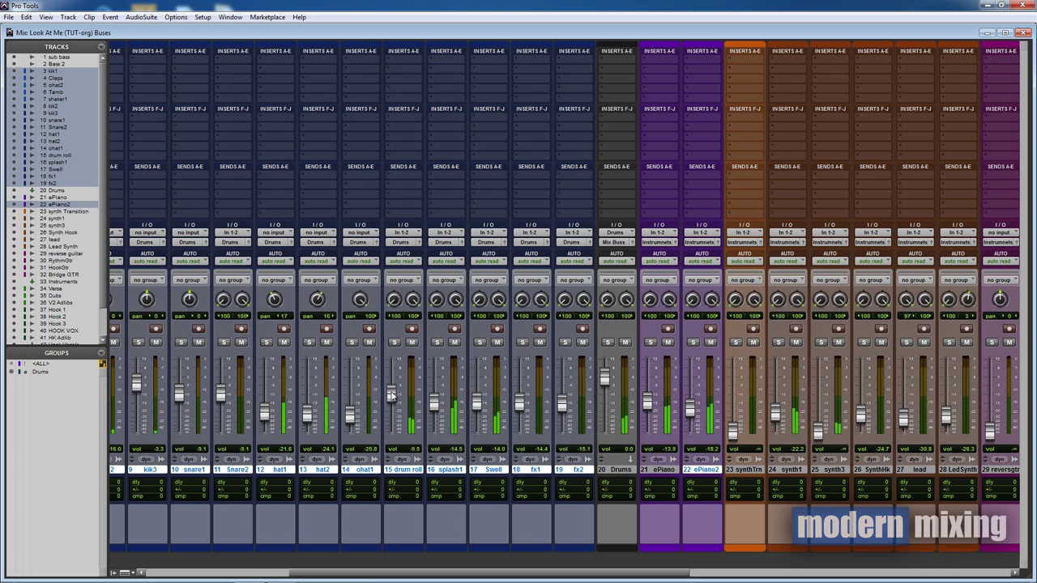
- While the song plays, raise synth3 to -13.5 dB and synth1 to -18.5 dB in the Mix window
drag(587, 570, 713, 572)
drag(529, 435, 526, 411)
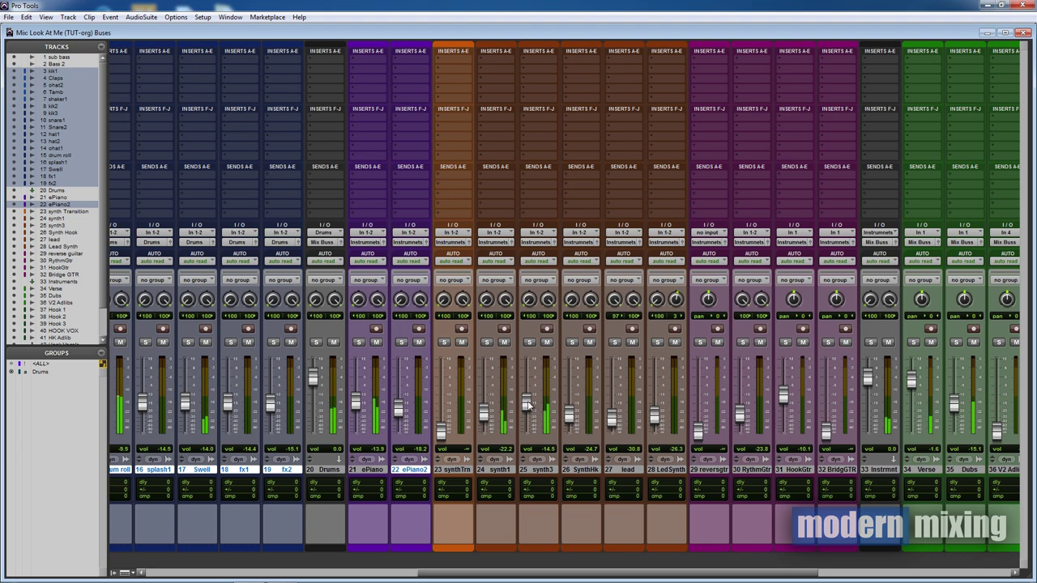
drag(527, 402, 528, 405)
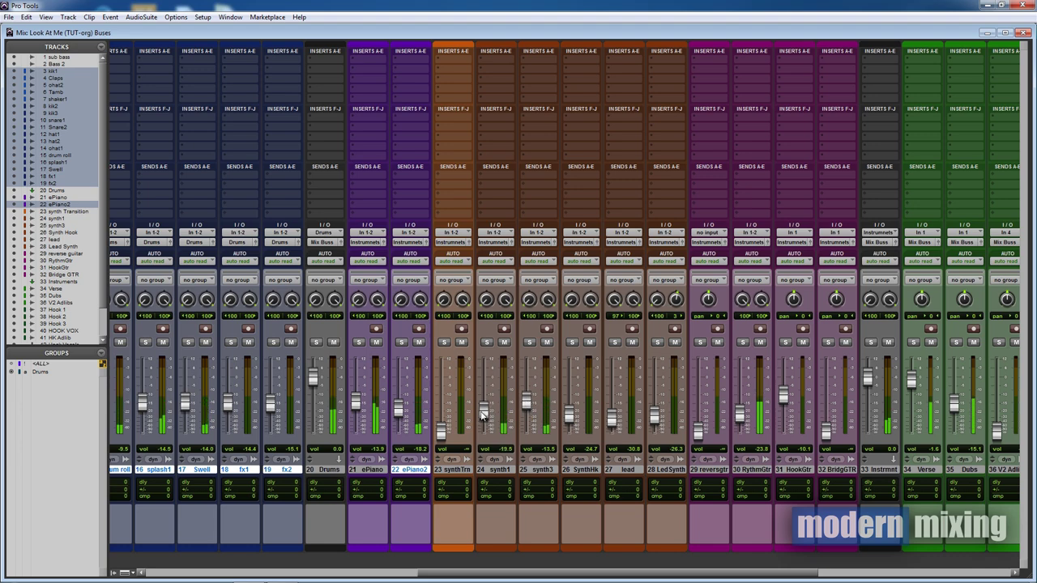
- Enlarge the synth Transition track in the Edit window so its clip waveforms can be seen
key(ctrl+equal)
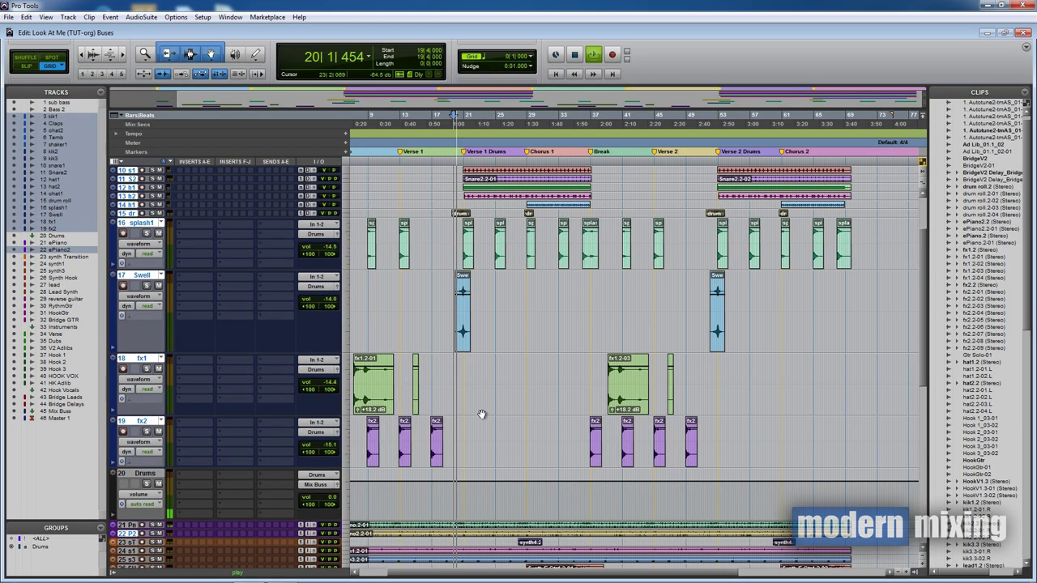
scroll(481, 344, down, 1)
scroll(481, 343, down, 8)
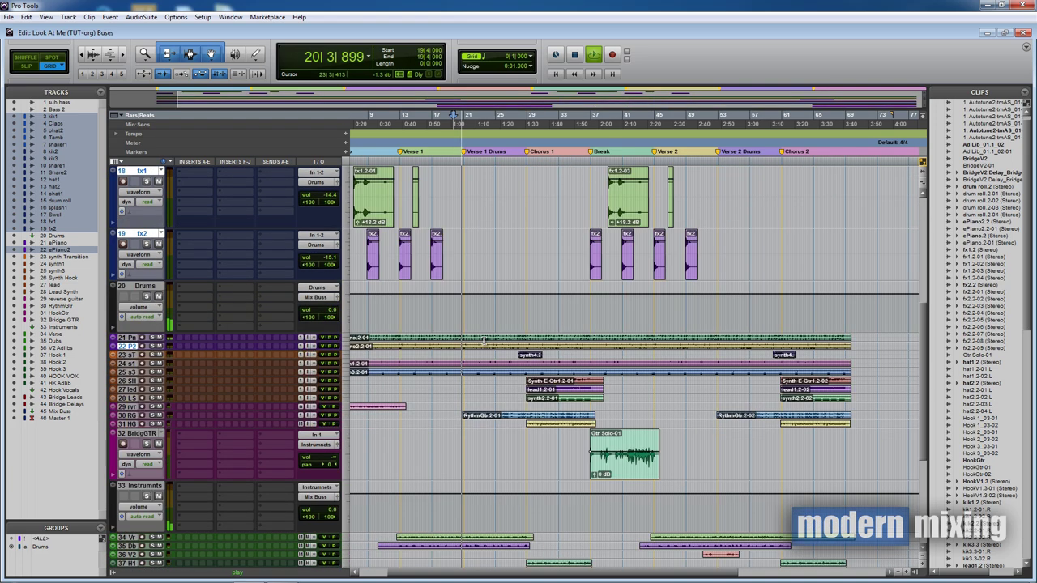
key(super+Up)
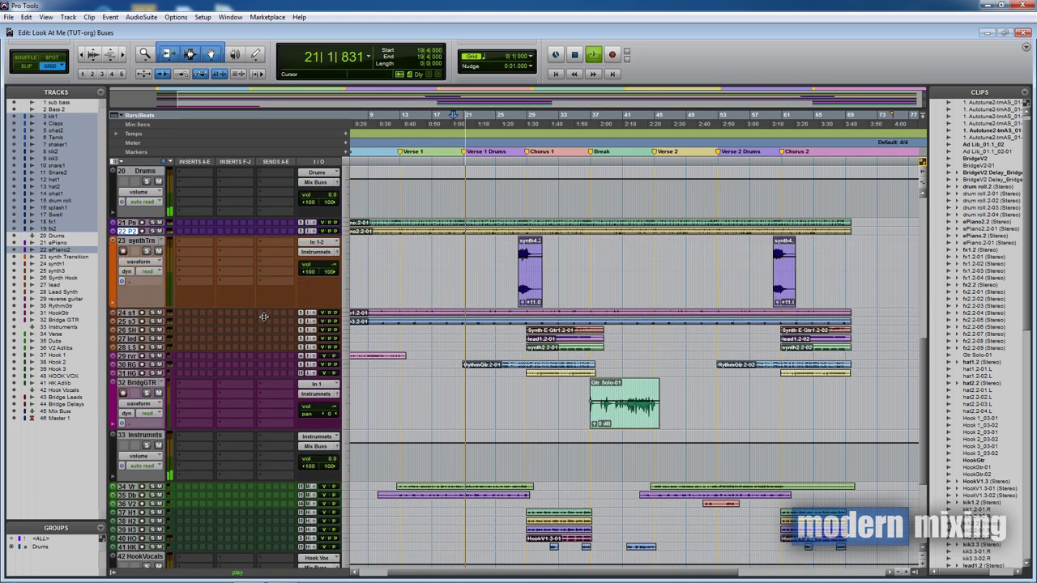
- Play from just before the first synth Transition clip leading into Chorus 1 and raise that track to -13.5 dB
key(ctrl+bracketright)
key(ctrl+bracketright)
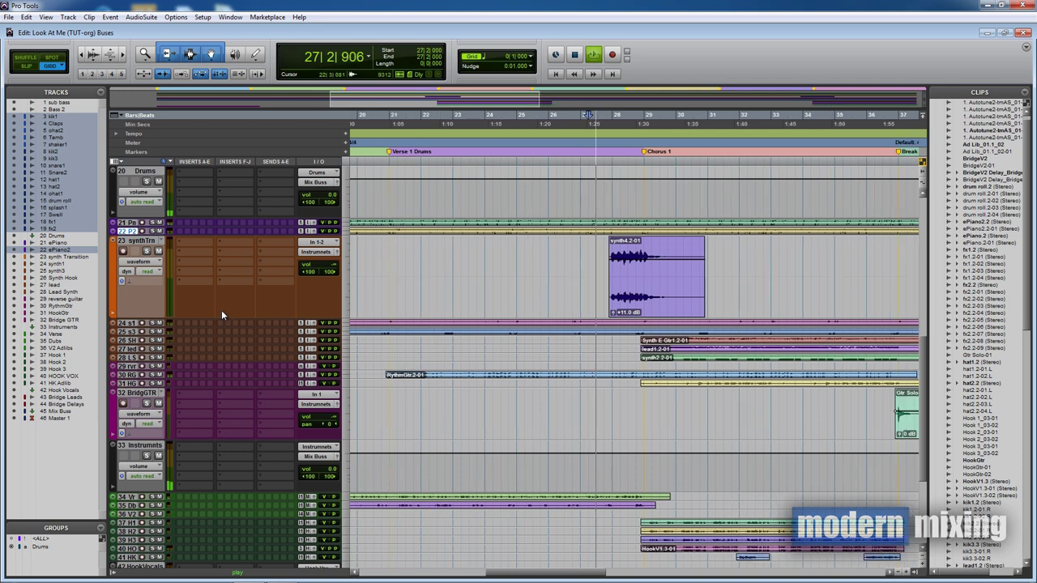
drag(330, 266, 335, 247)
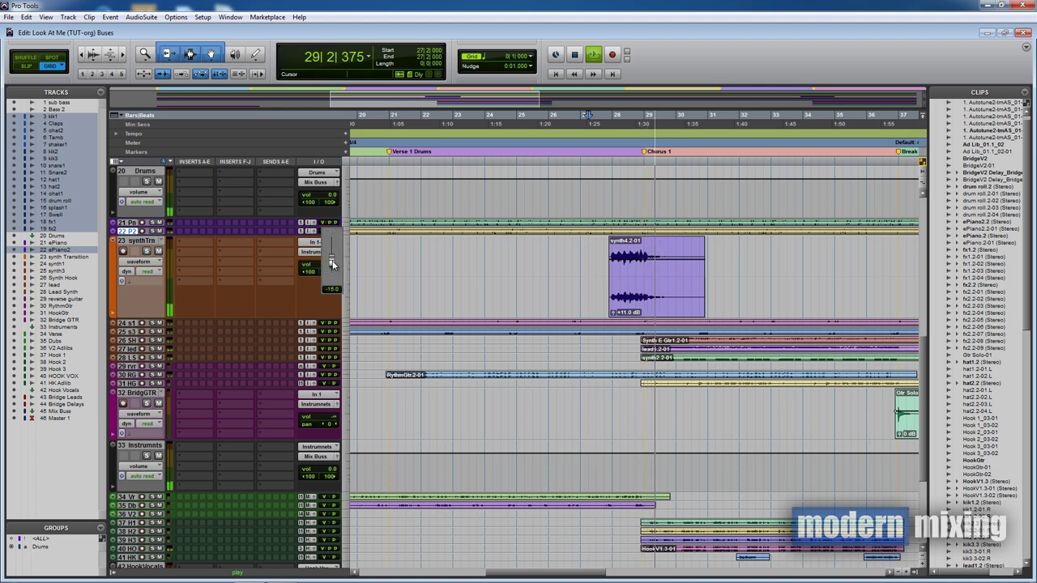
key(space)
key(space)
key(ctrl+[)
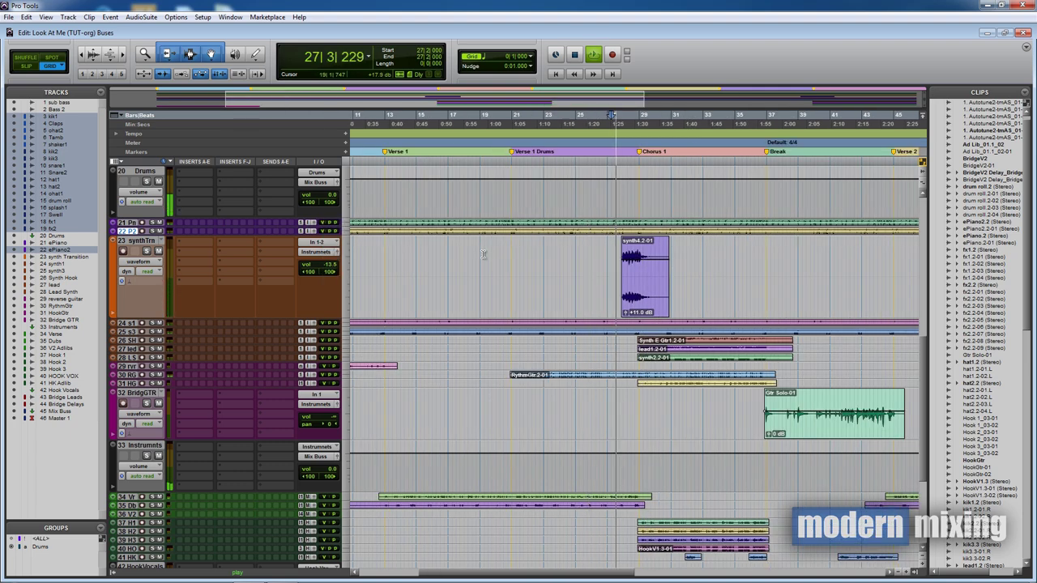
key(ctrl+[)
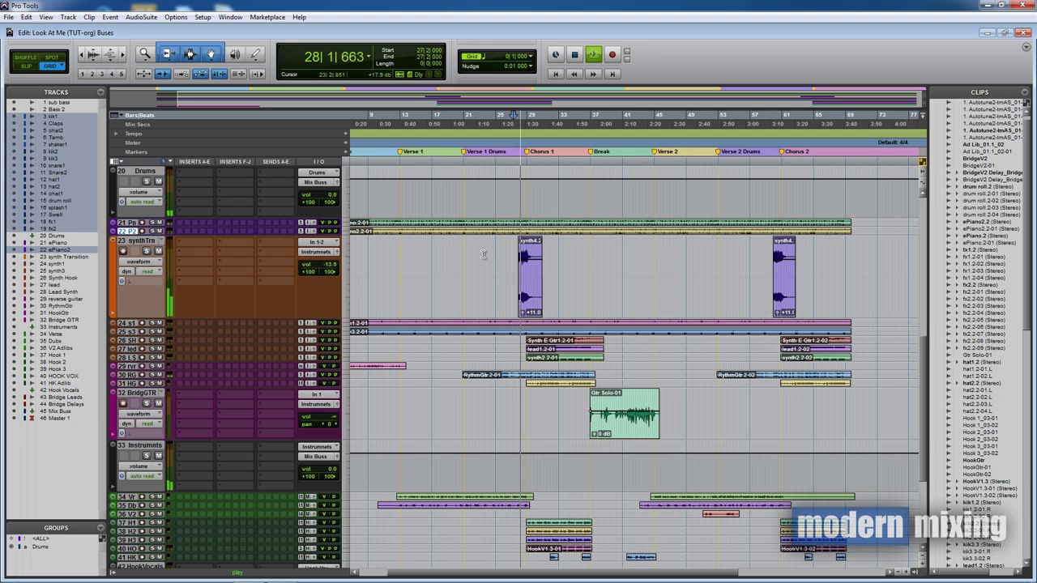
- During Chorus 1, raise the Hook 2 vocal to -6.4 dB and the Hook 3 vocal to -6.8 dB in the Mix window
key(ctrl+equal)
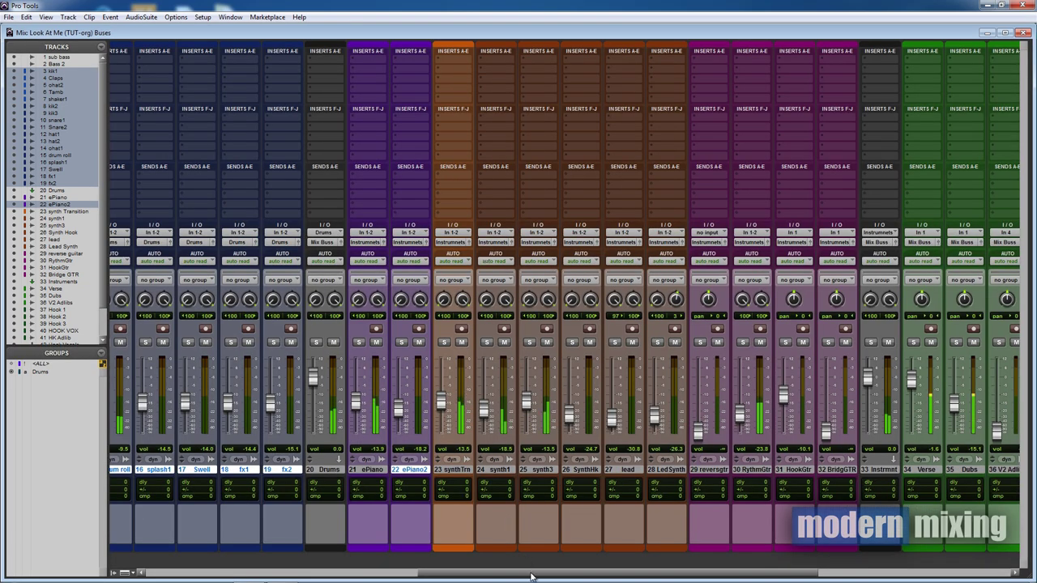
drag(530, 572, 754, 569)
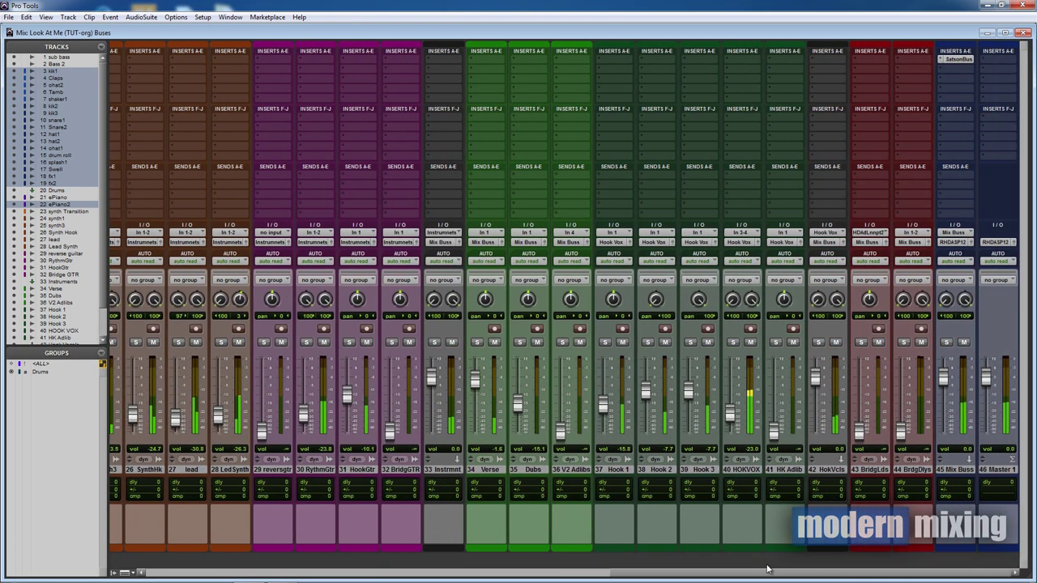
drag(648, 400, 688, 396)
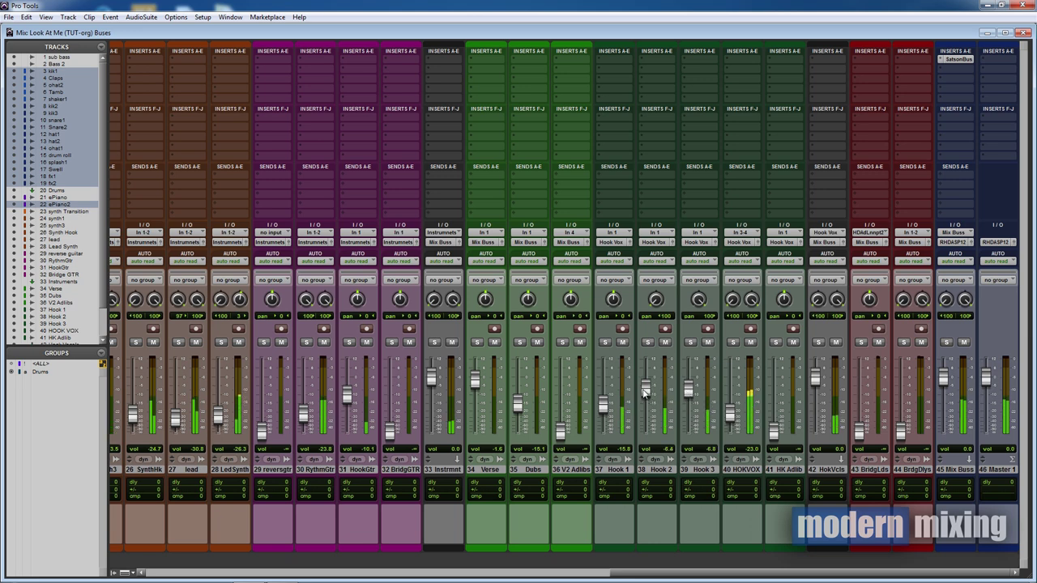
- Replay the lead-in to Chorus 1 and review the bass and drum faders in the Mix window
key(ctrl+equal)
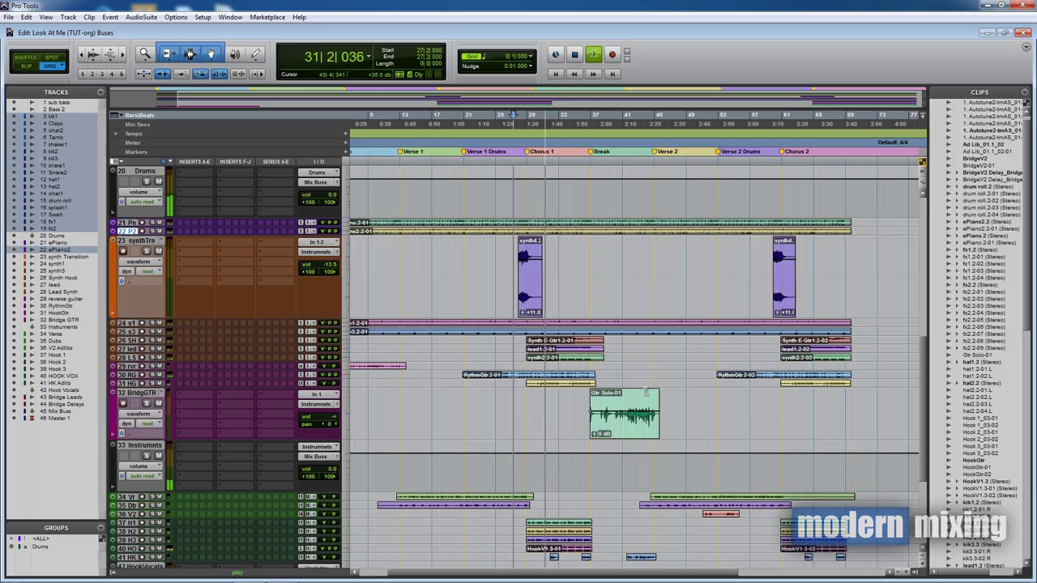
key(space)
key(space)
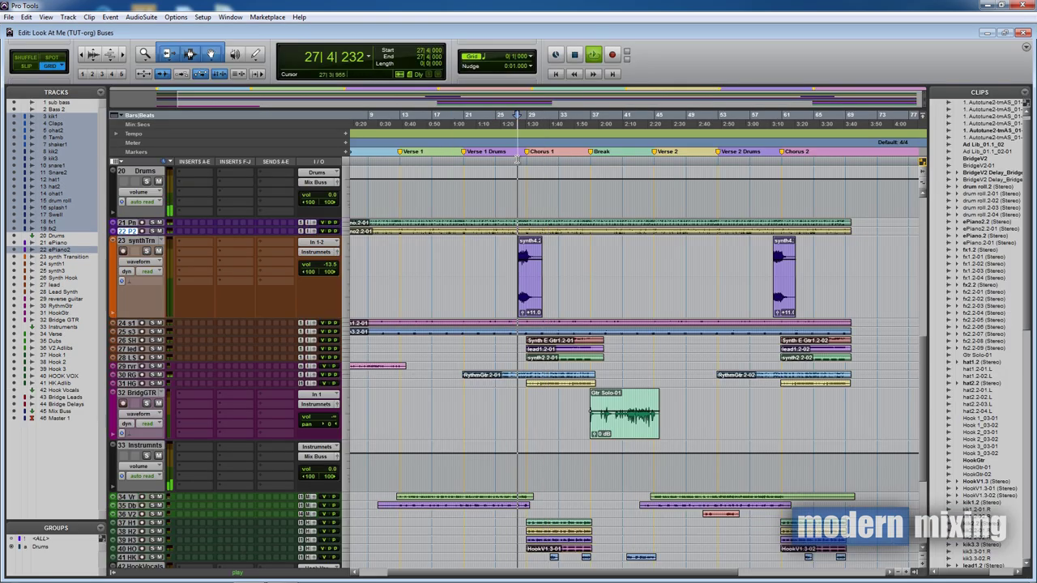
scroll(497, 364, down, 2)
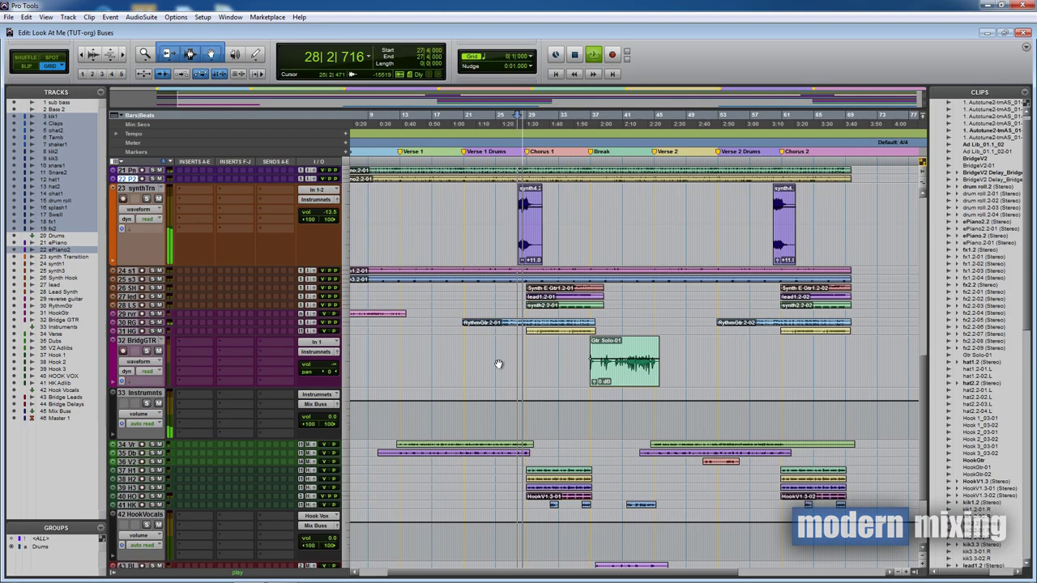
key(ctrl+equal)
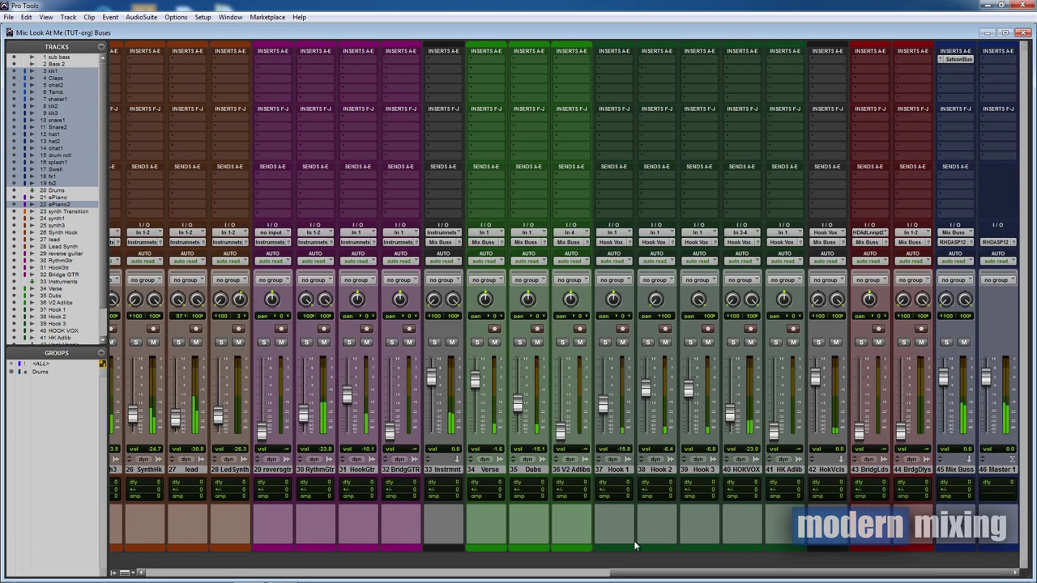
drag(631, 575, 161, 576)
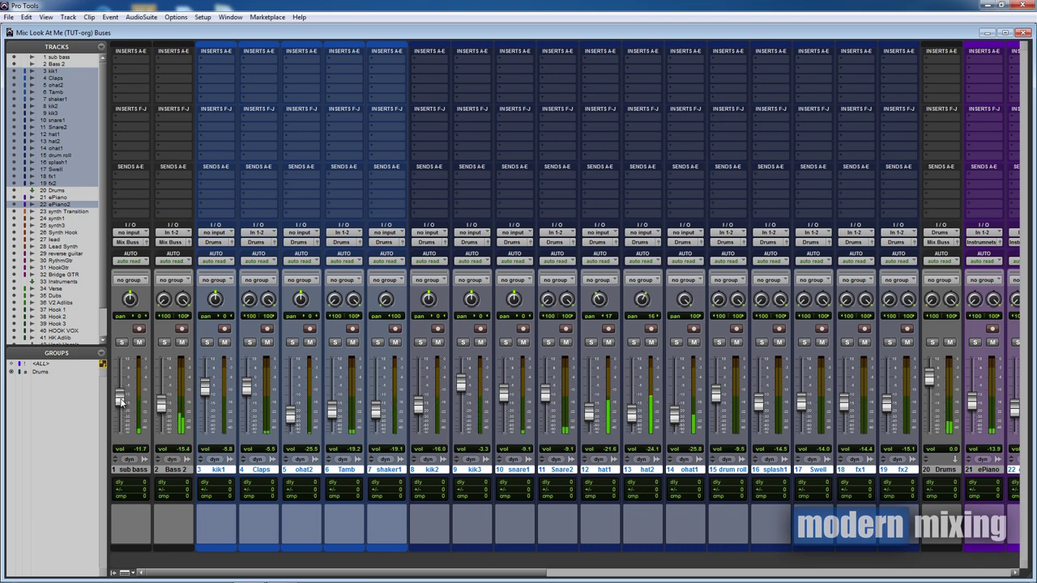
drag(479, 573, 876, 570)
key(ctrl+equal)
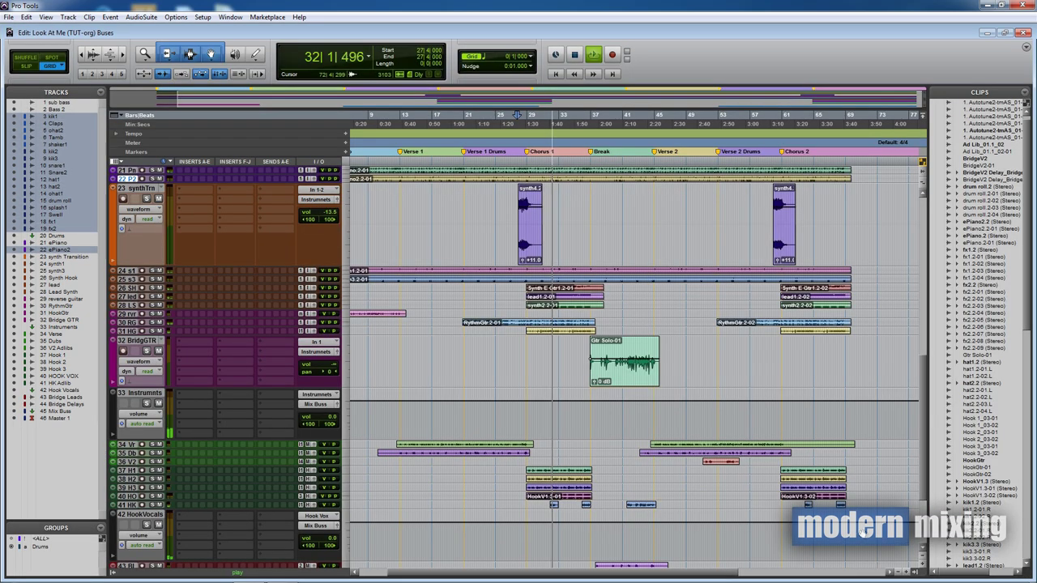
- Enlarge the HK Adlib, HOOK VOX, ePiano2 and ePiano tracks in the Edit window to show their waveforms
scroll(600, 388, down, 3)
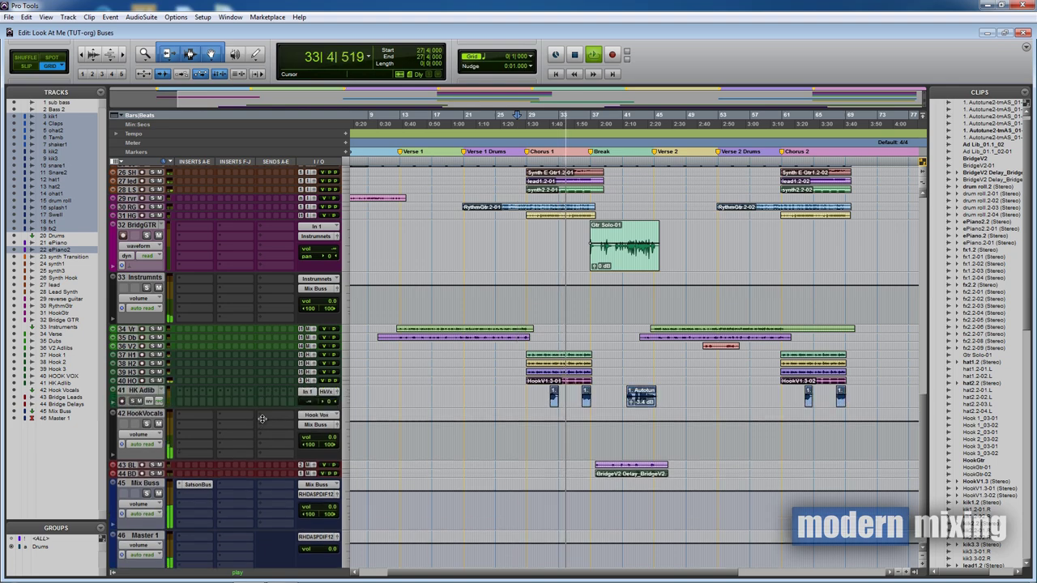
key(super+Up)
key(super+Up)
scroll(374, 413, up, 10)
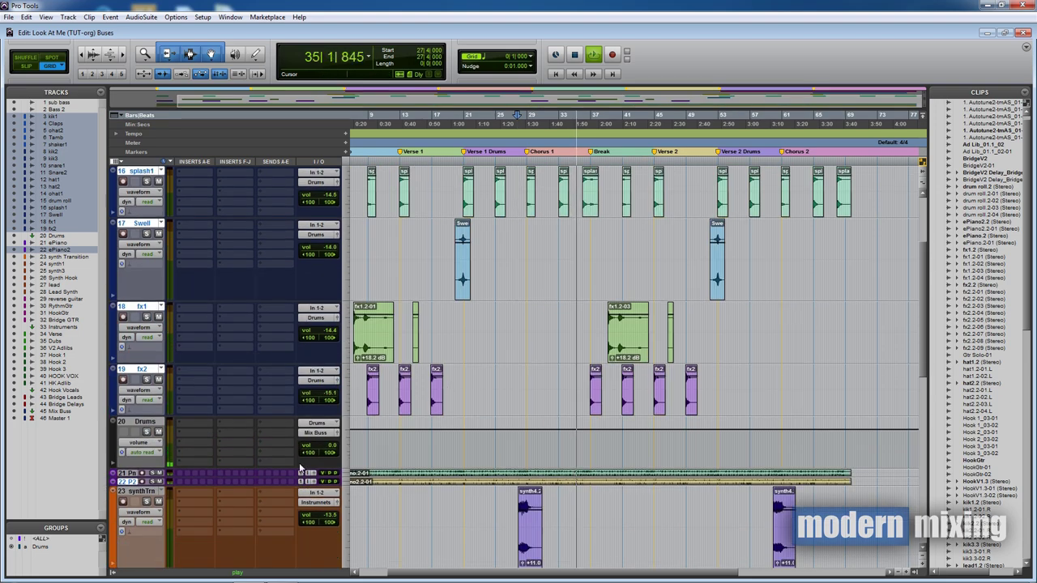
key(super+Up)
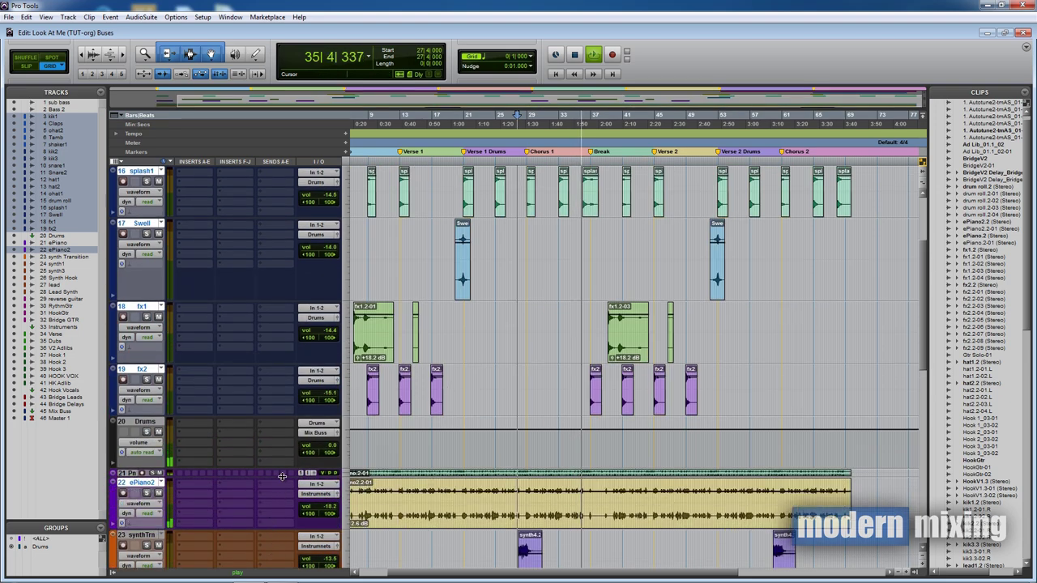
key(super+Up)
scroll(269, 517, down, 4)
- Restart playback just before Chorus 1 and raise ePiano to -12.6 dB and ePiano2 to -16.8 dB
key(space)
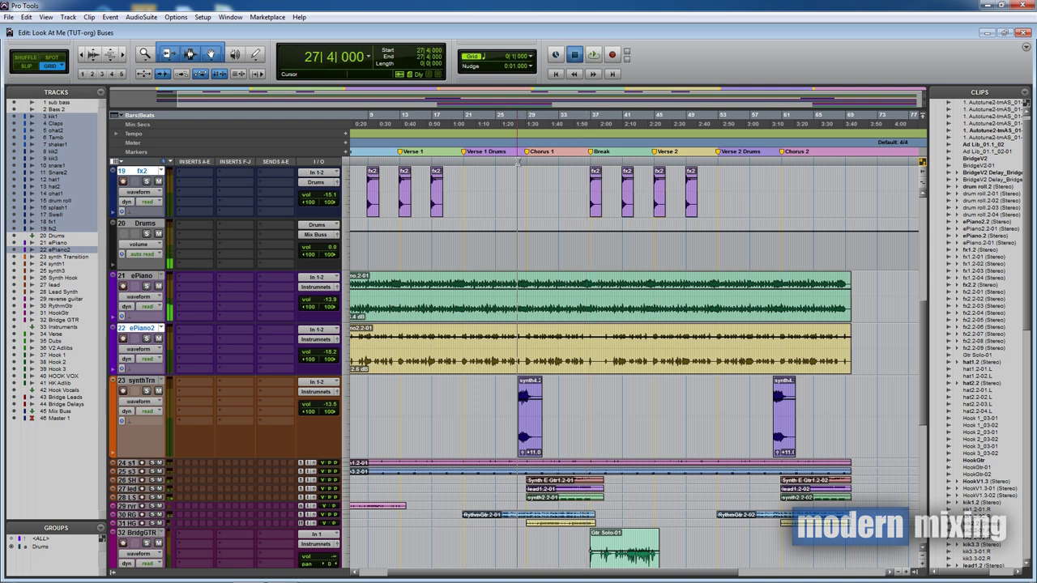
key(space)
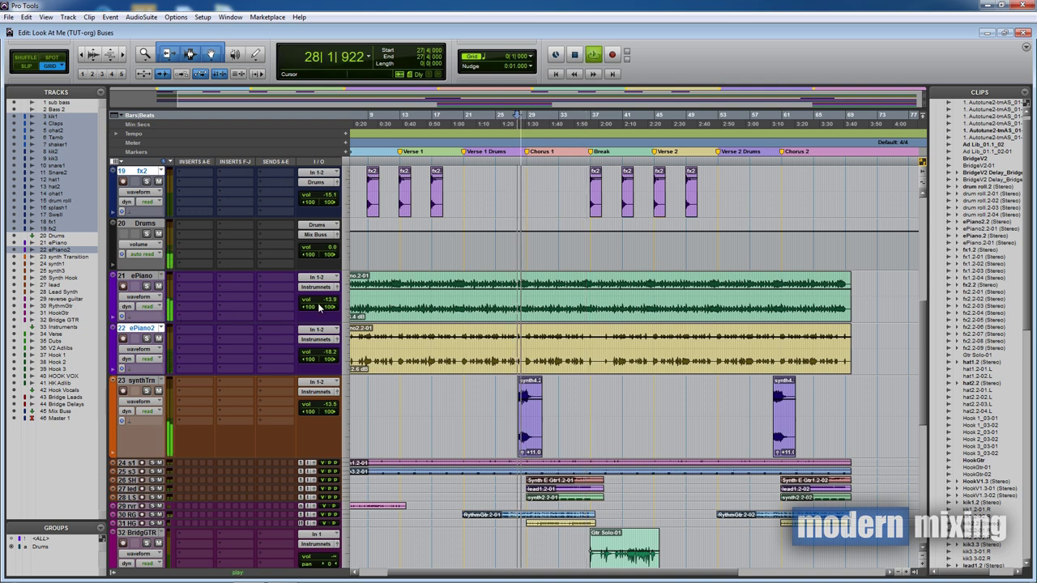
click(329, 305)
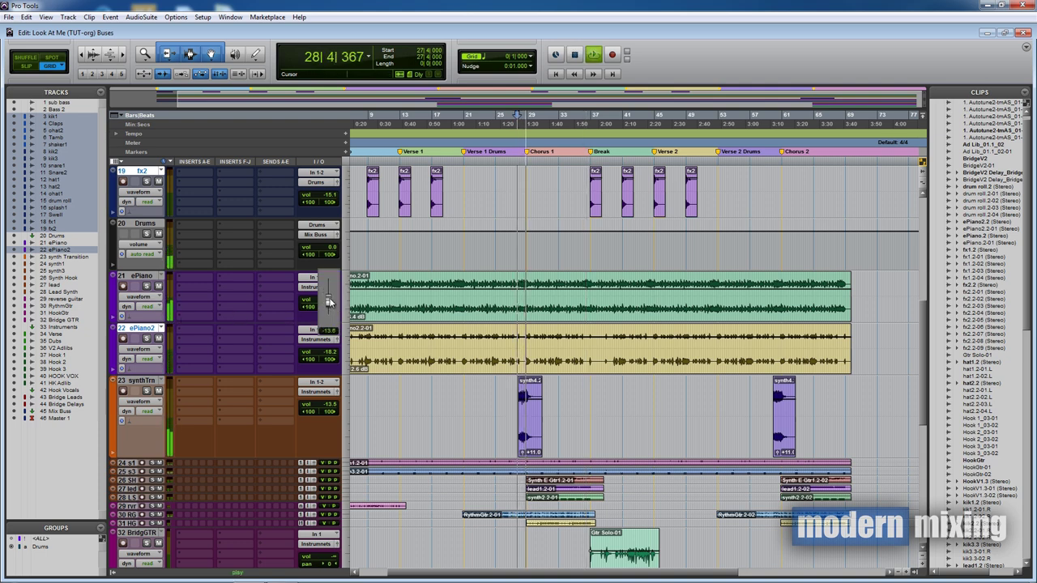
drag(329, 306, 333, 302)
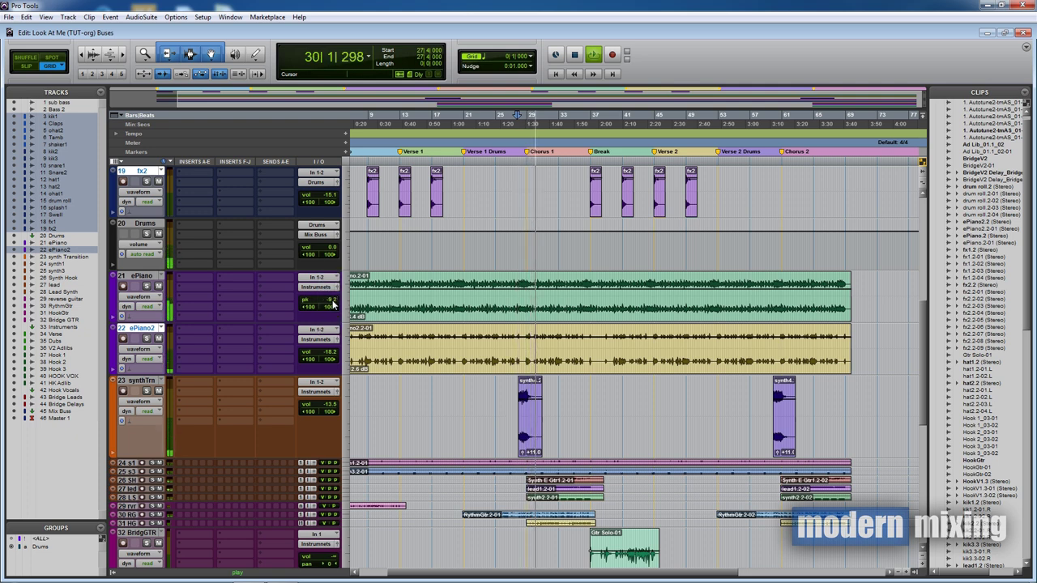
click(333, 302)
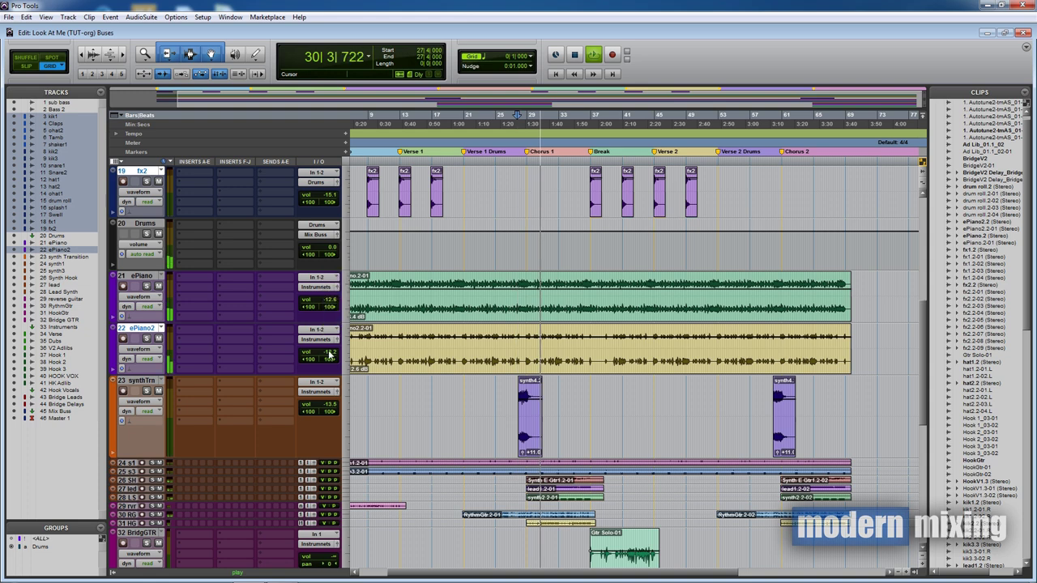
drag(330, 353, 331, 344)
- Play from the start of the Break, where the guitar solo clip begins, and raise the Bridge GTR track to -8.0 dB
scroll(504, 372, down, 2)
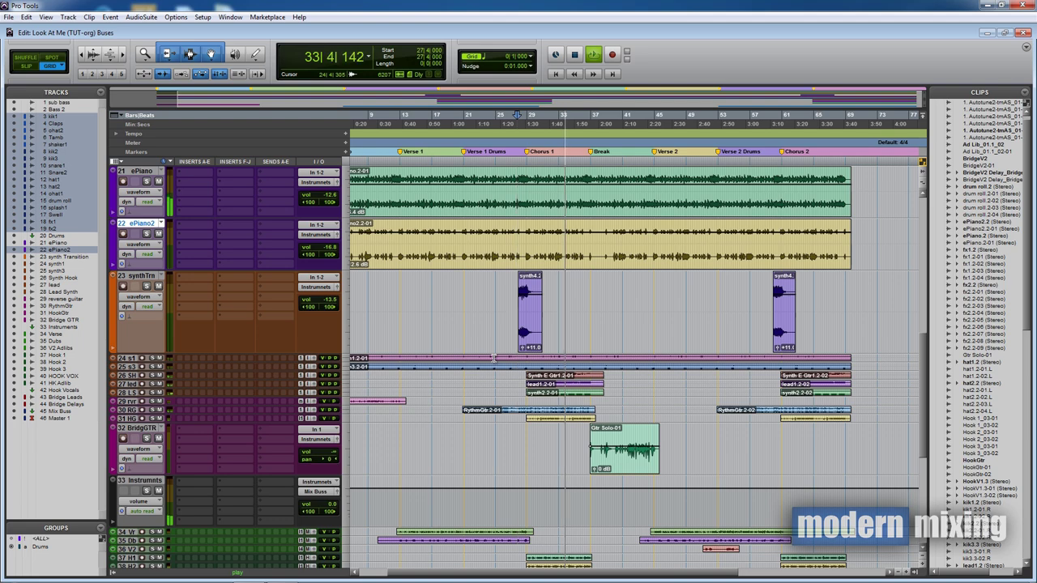
key(ctrl+equal)
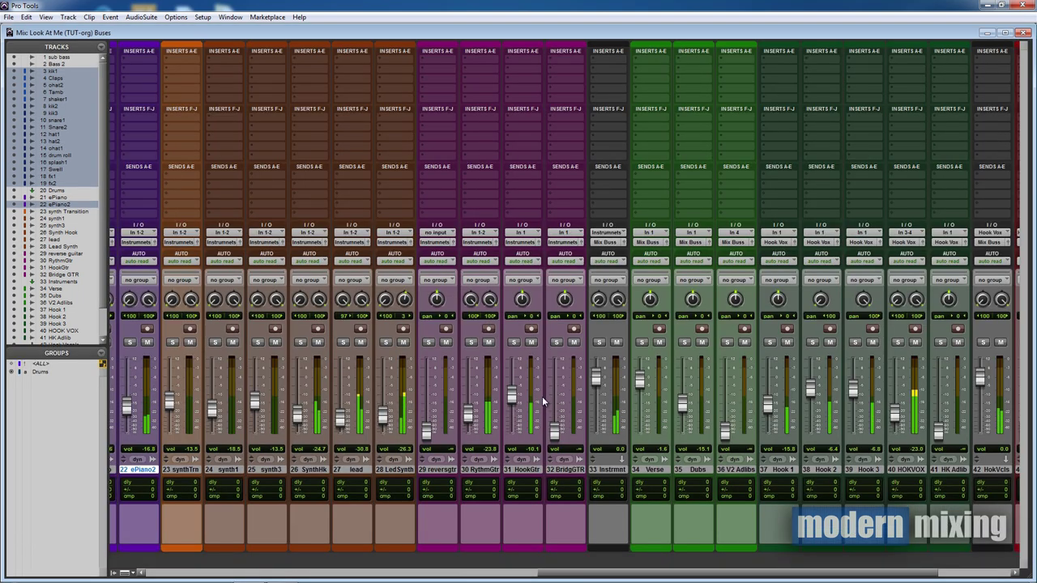
key(ctrl+equal)
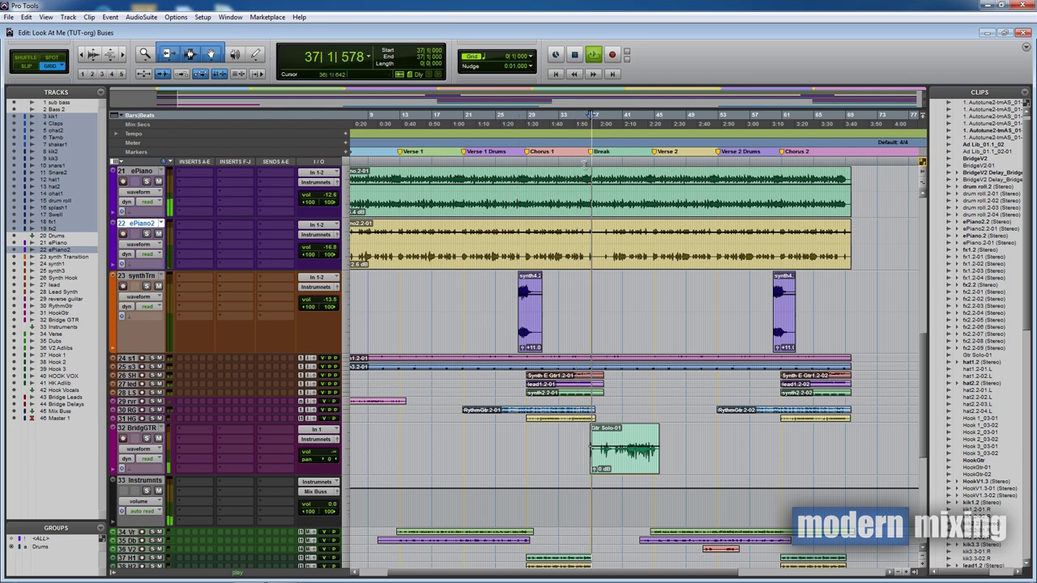
key(ctrl+equal)
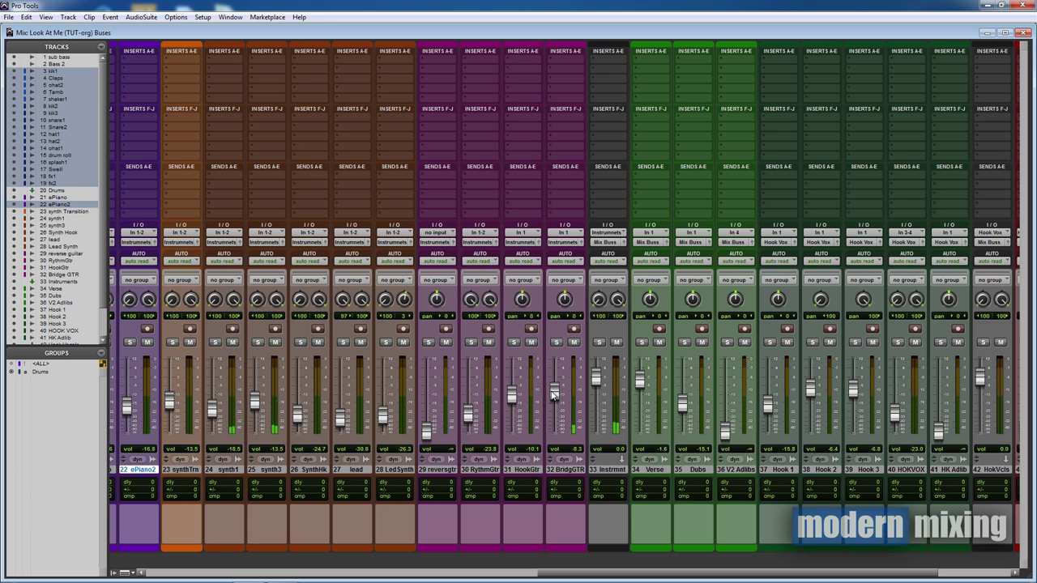
- Enlarge the rhythm guitar and reverse guitar tracks in the Edit window and return to the start of the session
key(ctrl+equal)
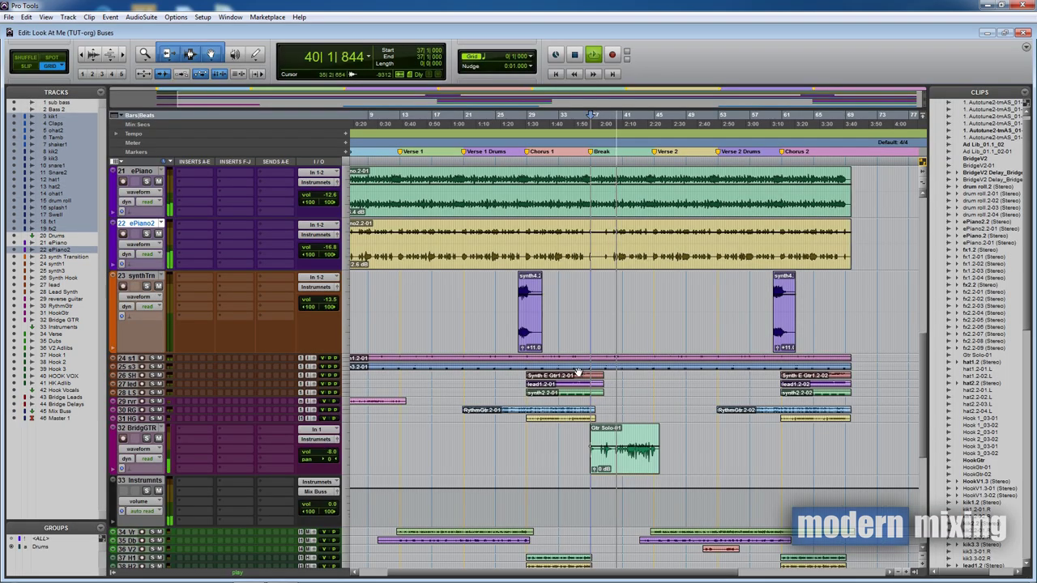
scroll(620, 368, down, 5)
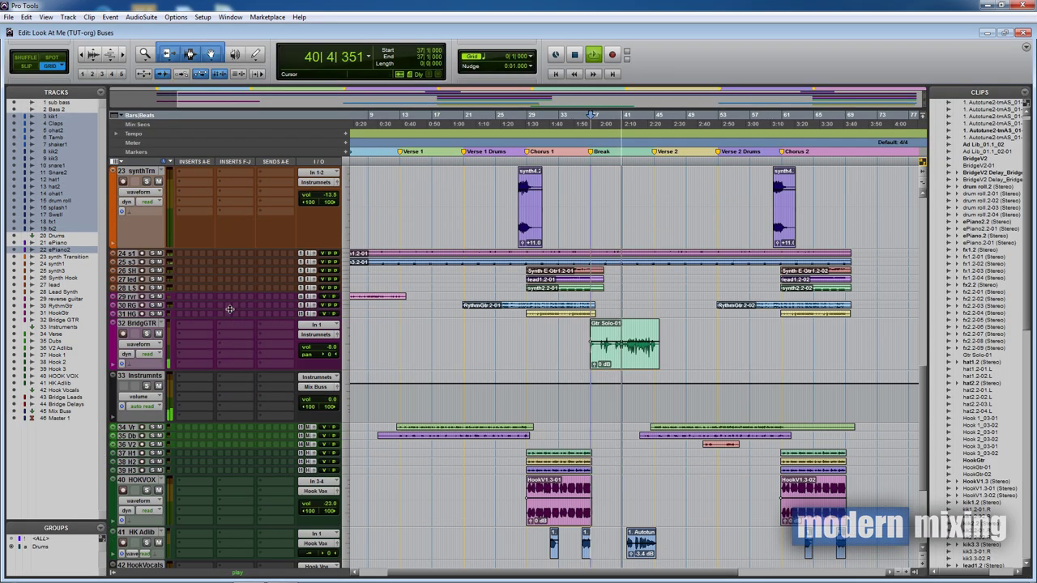
drag(229, 309, 227, 364)
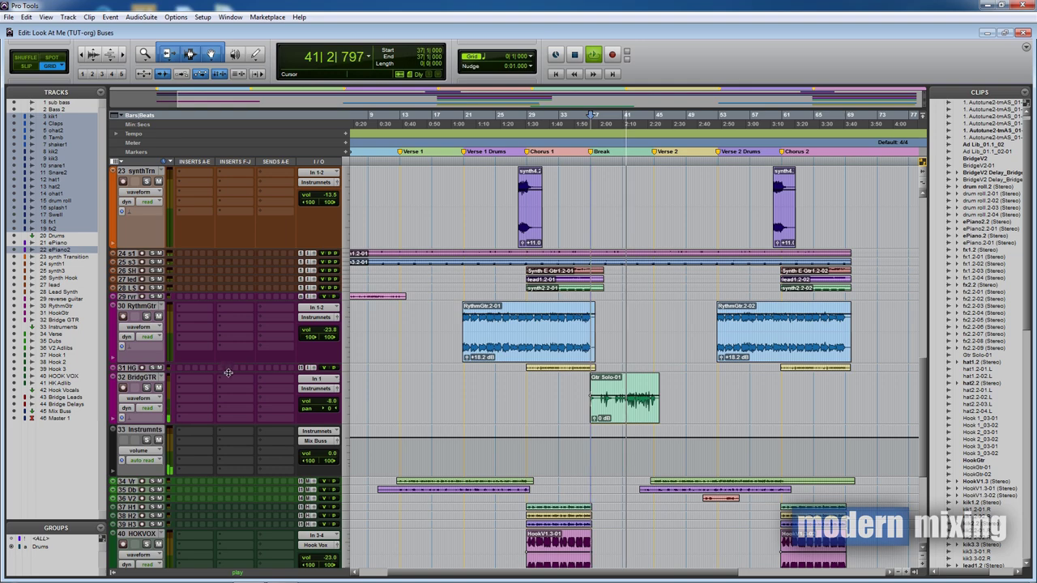
drag(232, 302, 232, 335)
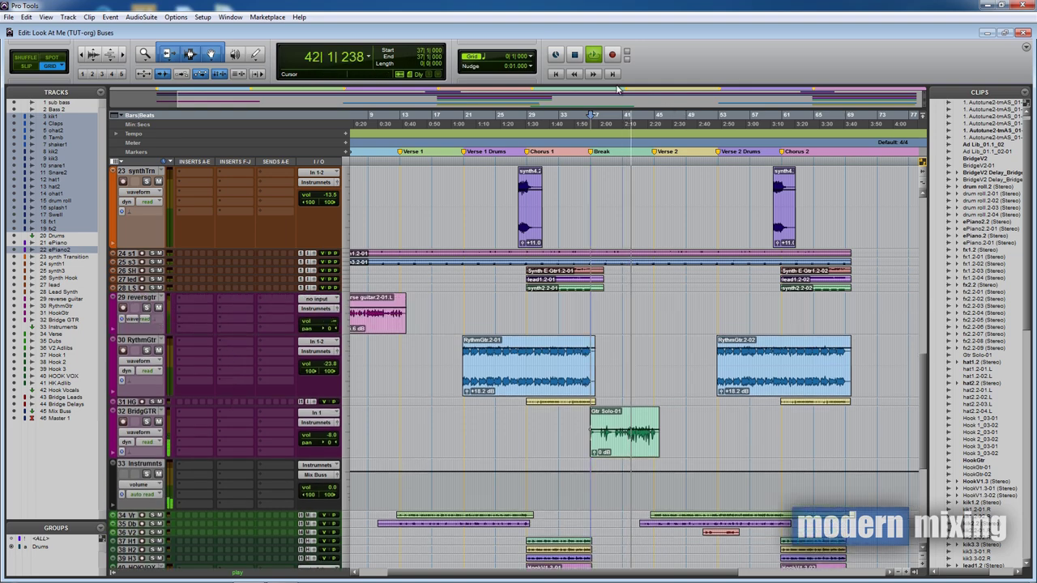
click(556, 74)
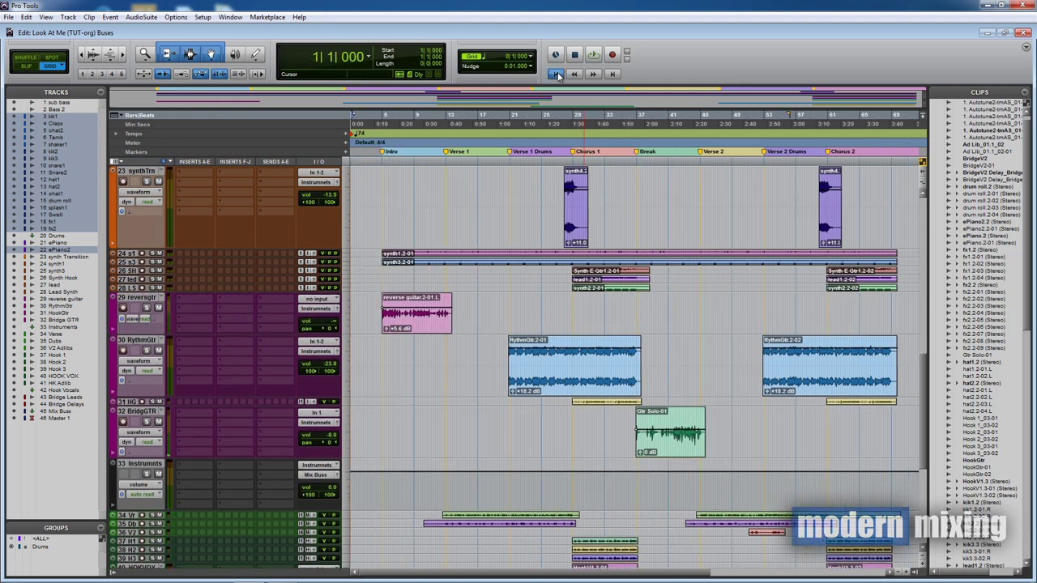
- Play from just before the Intro, raise the reverse guitar track to -12.9 dB and increase its height in the Edit window
click(380, 160)
key(space)
drag(330, 322, 334, 301)
drag(285, 336, 280, 361)
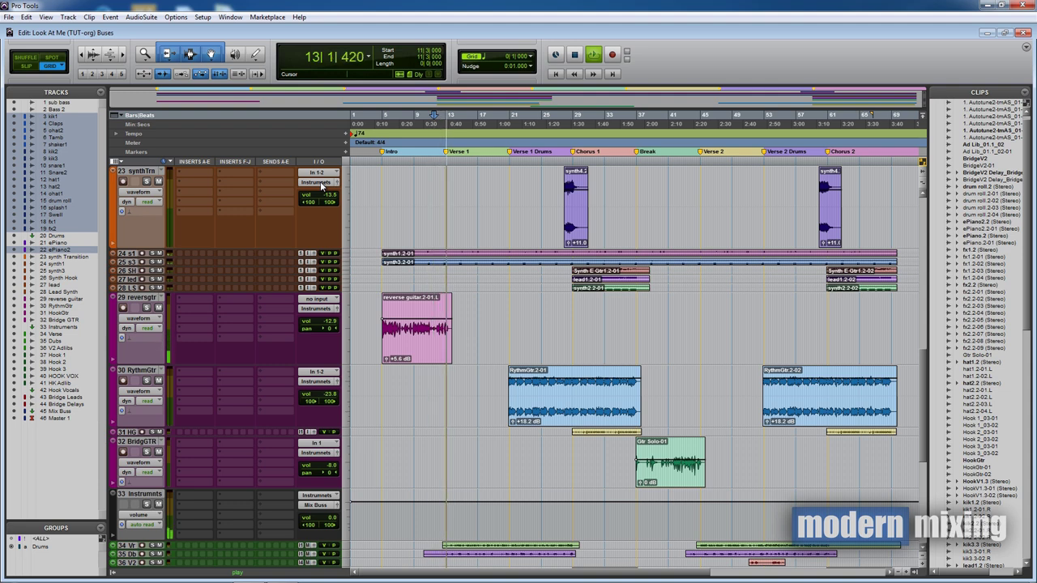
key(ctrl+bracketleft)
key(ctrl+bracketright)
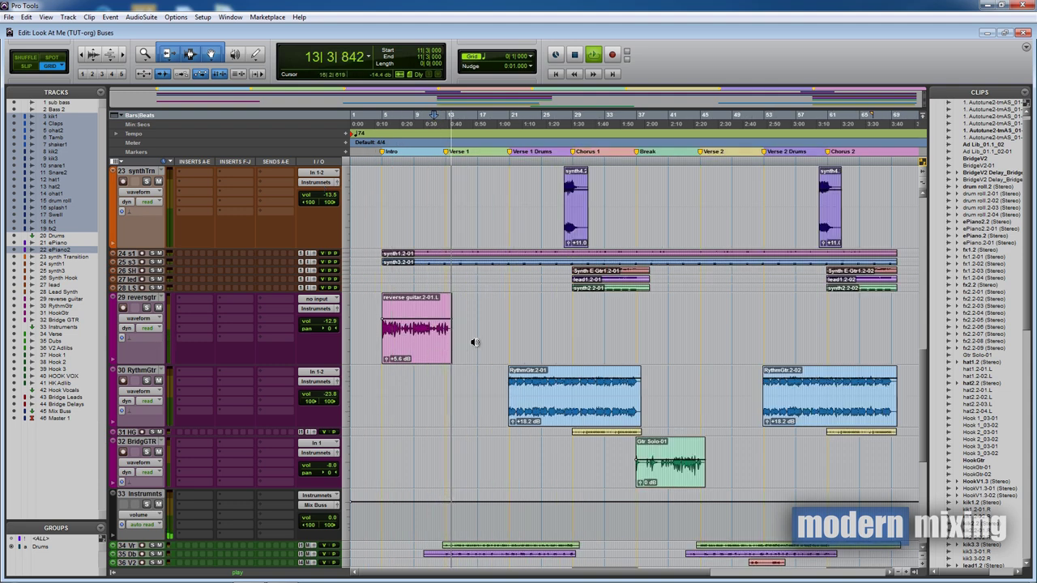
- Play from bar 51 in Verse 2, where the adlib clip begins, and raise the V2 Adlibs track to -14.1 dB
scroll(484, 342, down, 3)
scroll(484, 343, down, 1)
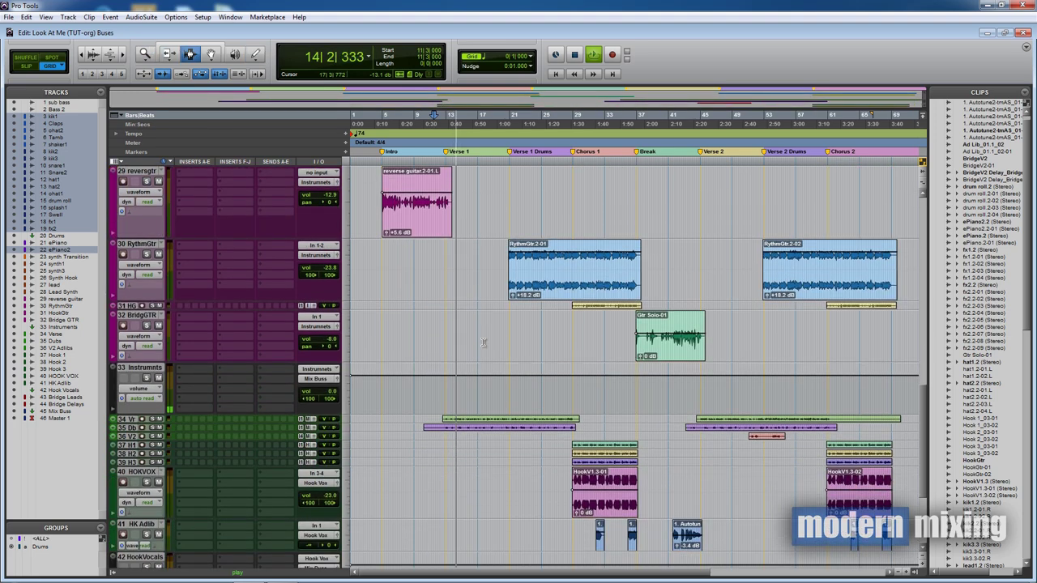
key(ctrl+equal)
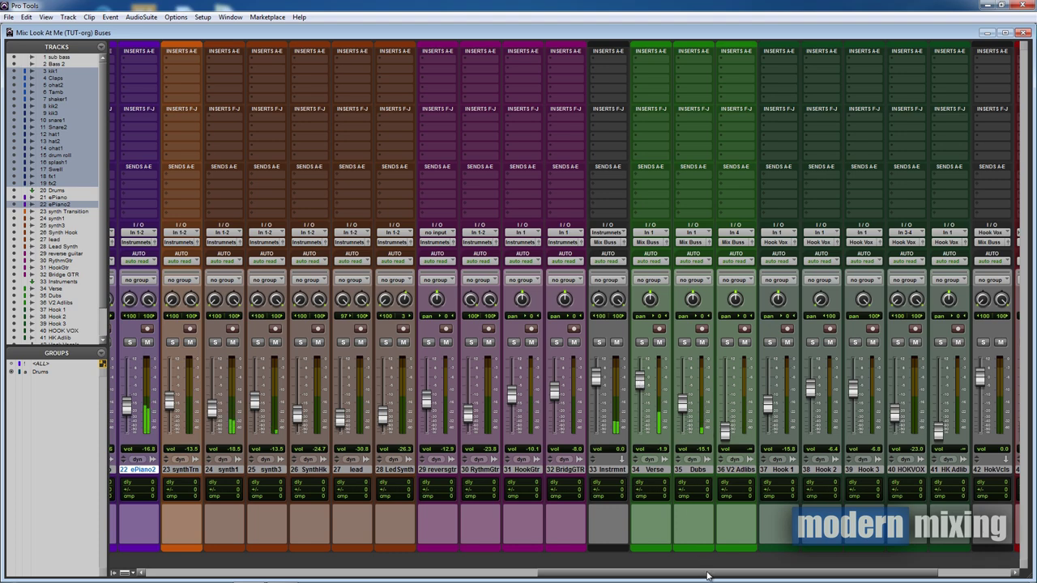
drag(708, 576, 764, 575)
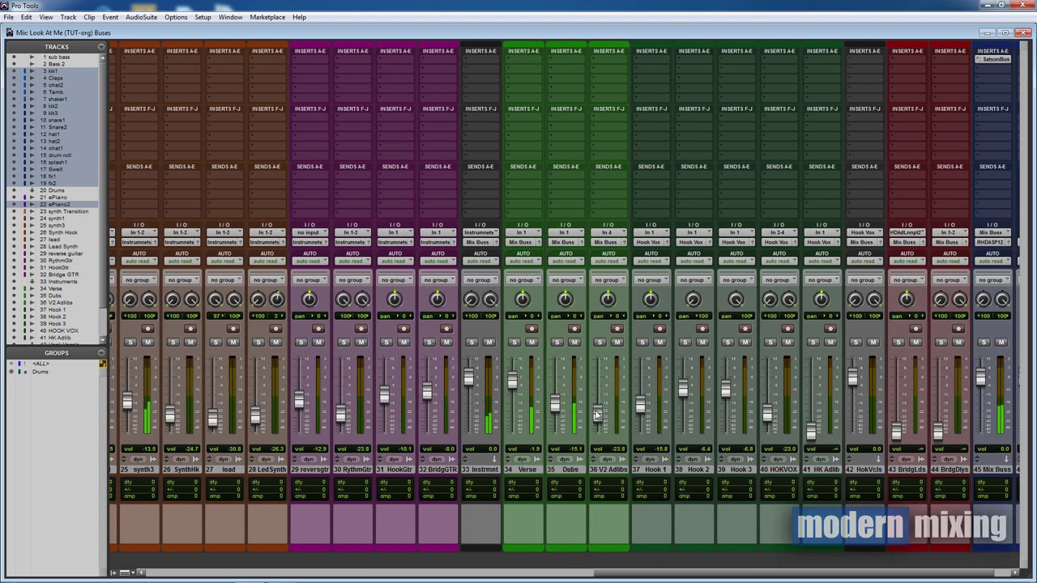
key(ctrl+equal)
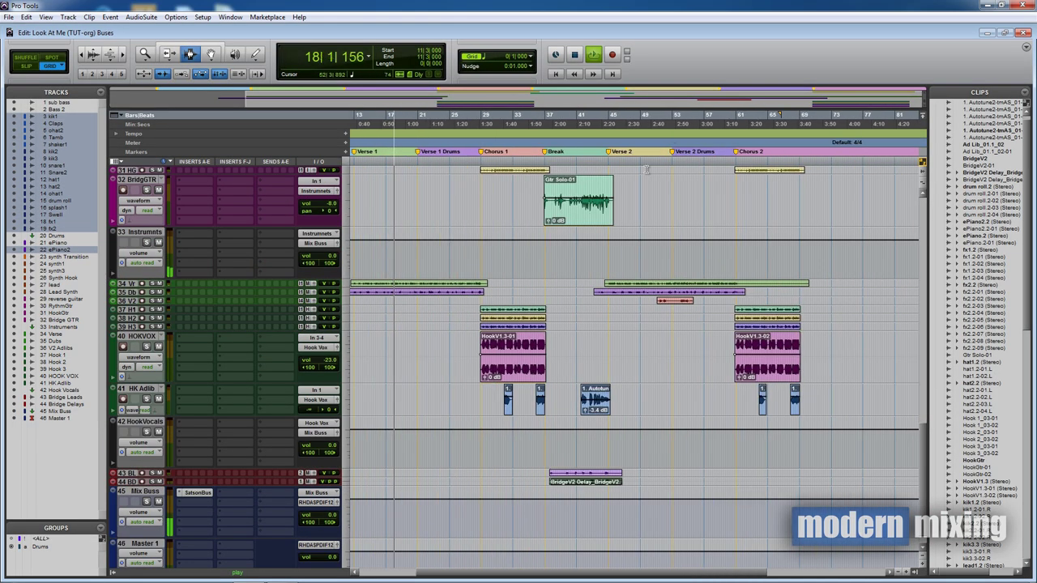
click(660, 162)
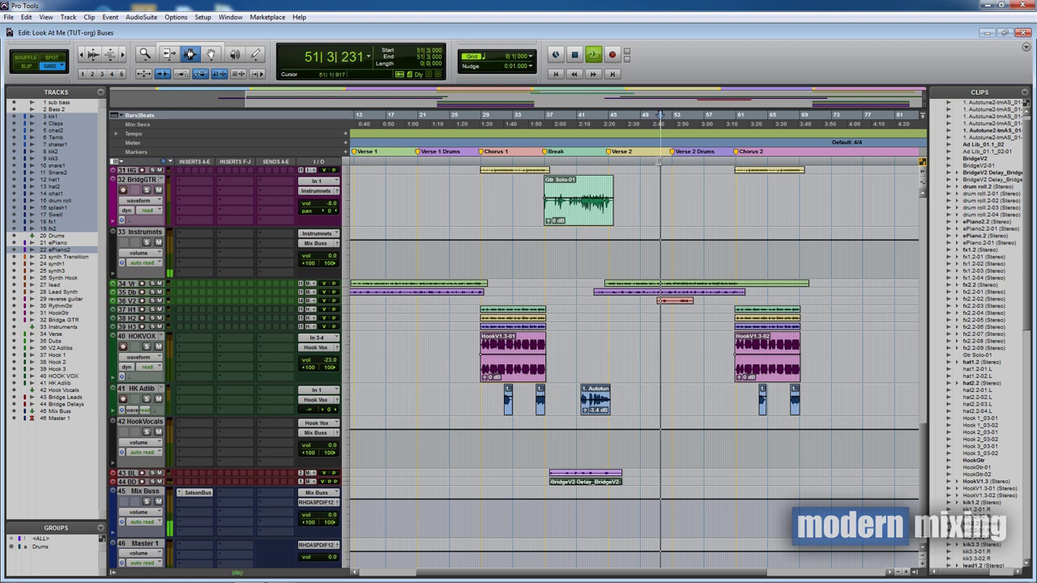
key(ctrl+equal)
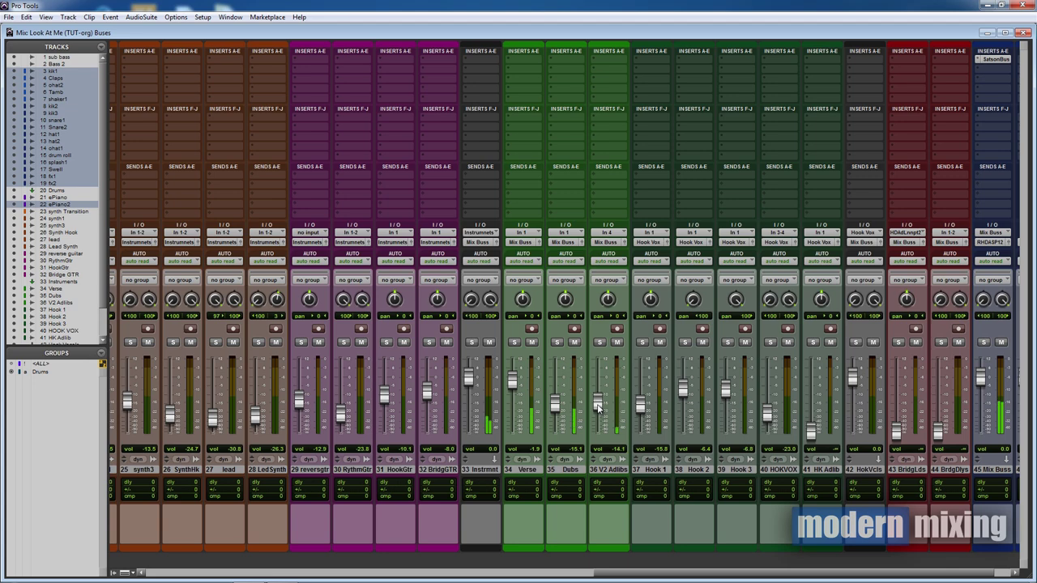
- Play from the first hook adlib in Chorus 1, raise HK Adlib to -13.9 dB and HOOK VOX to -19.5 dB
key(ctrl+equal)
key(ctrl+bracketleft)
key(ctrl+bracketleft)
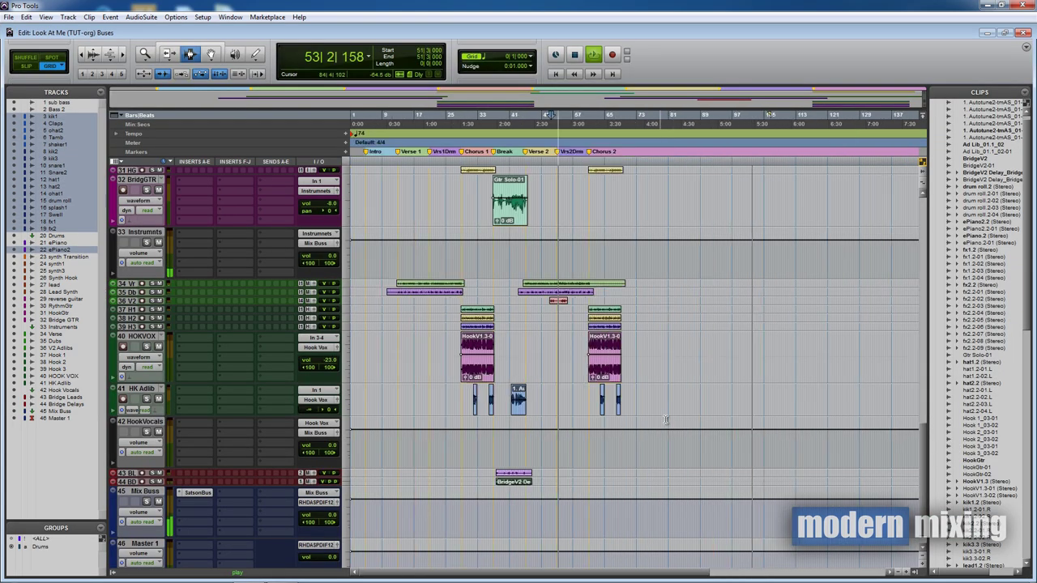
key(ctrl+bracketright)
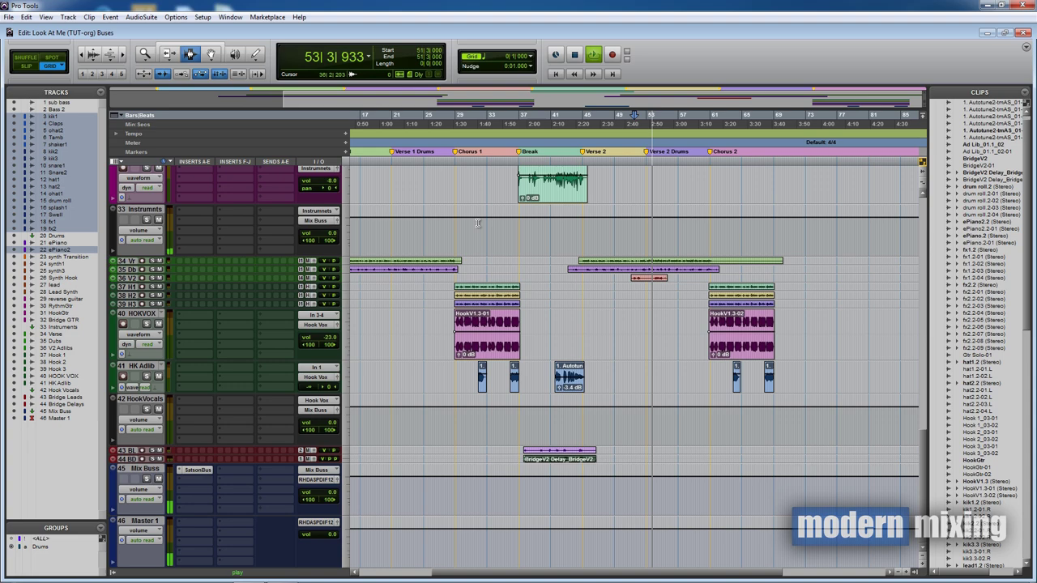
click(479, 162)
key(space)
key(ctrl+equal)
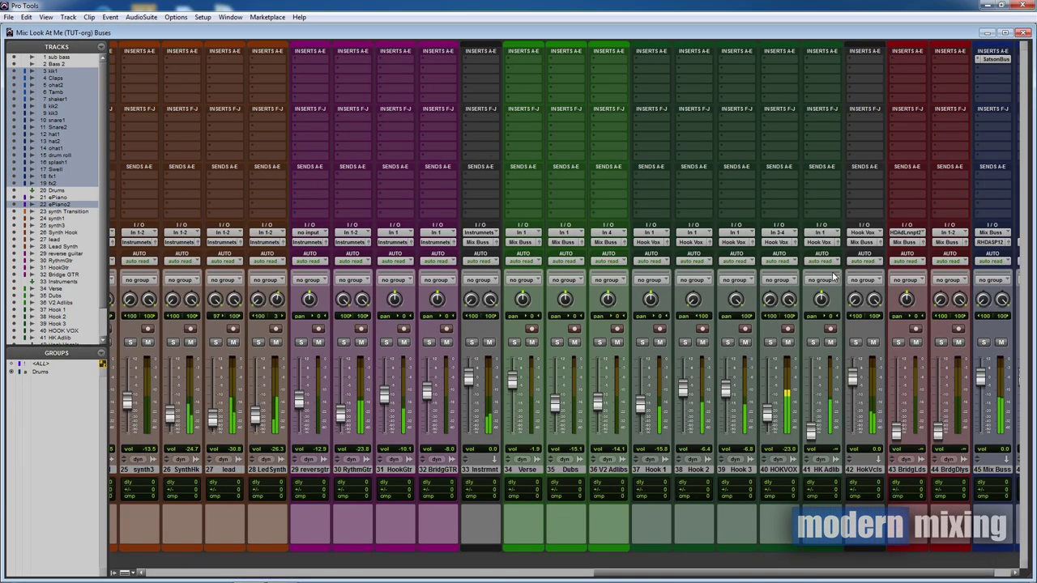
drag(810, 413, 809, 408)
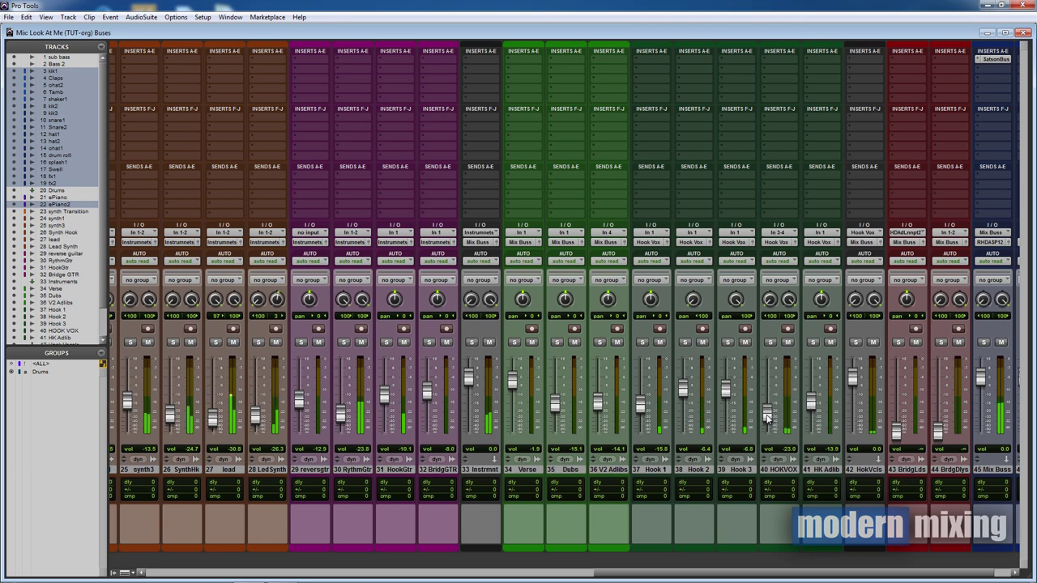
drag(766, 415, 766, 413)
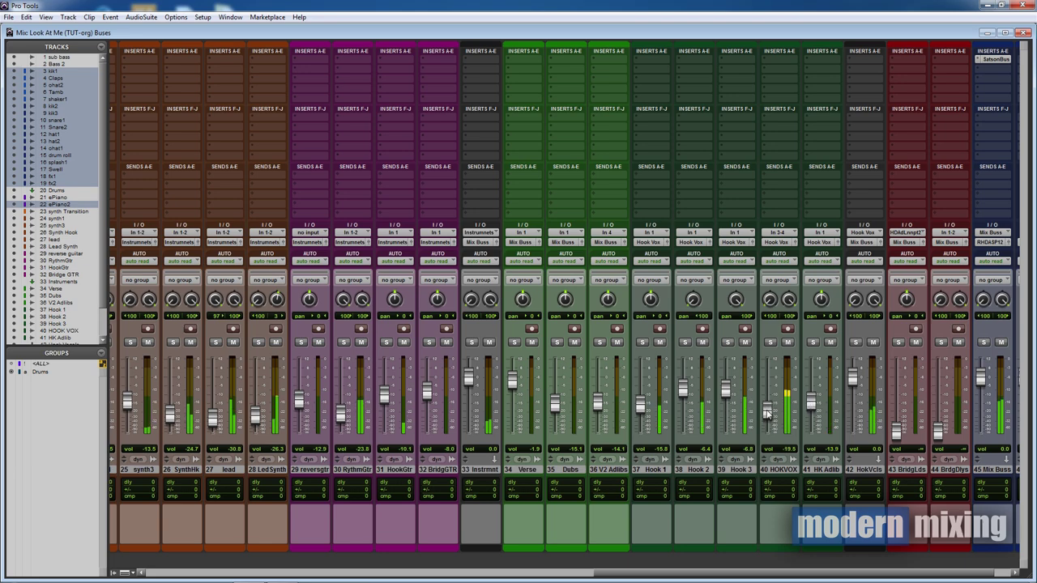
- Replay the HK Adlib clips in Chorus 1 and the Break and fine-tune the HK Adlib level to -13.2 dB
key(ctrl+equal)
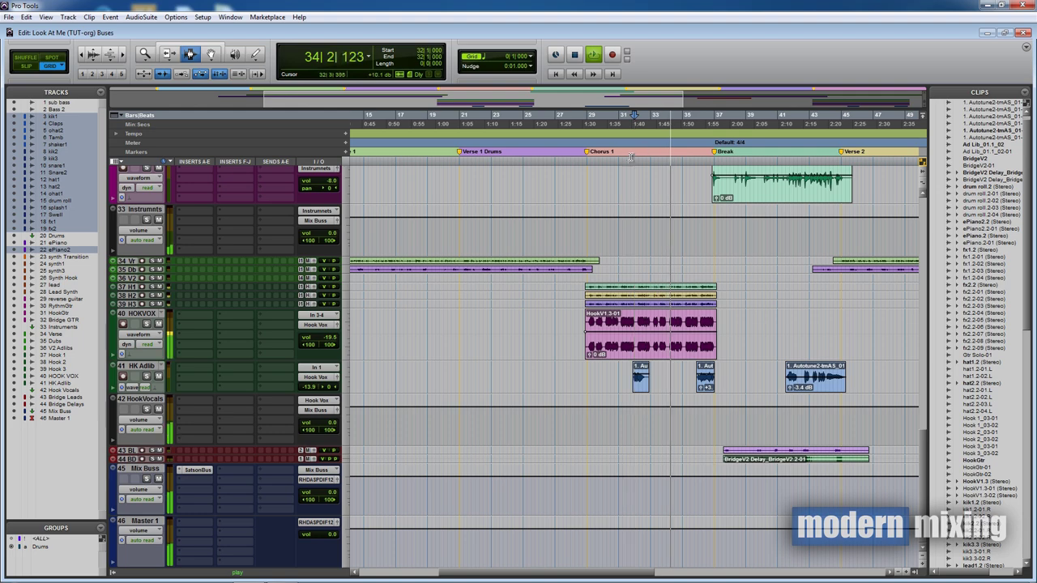
key(ctrl+equal)
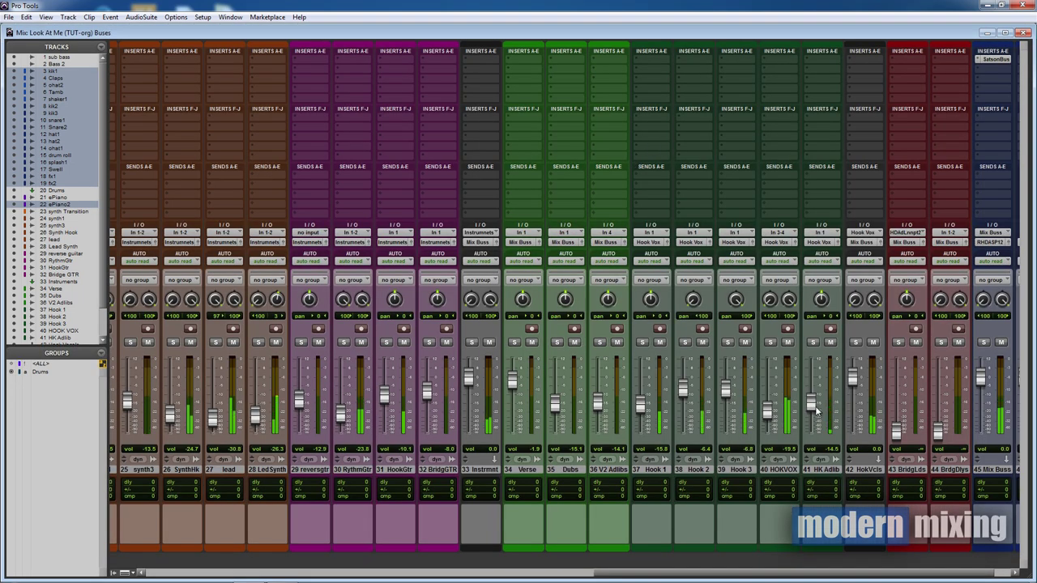
key(ctrl+equal)
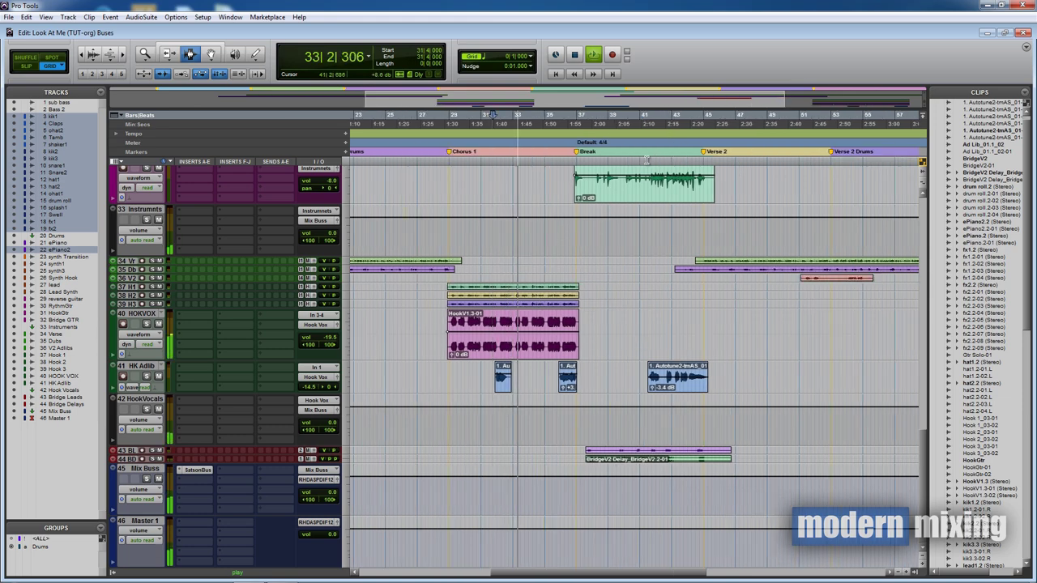
key(ctrl+equal)
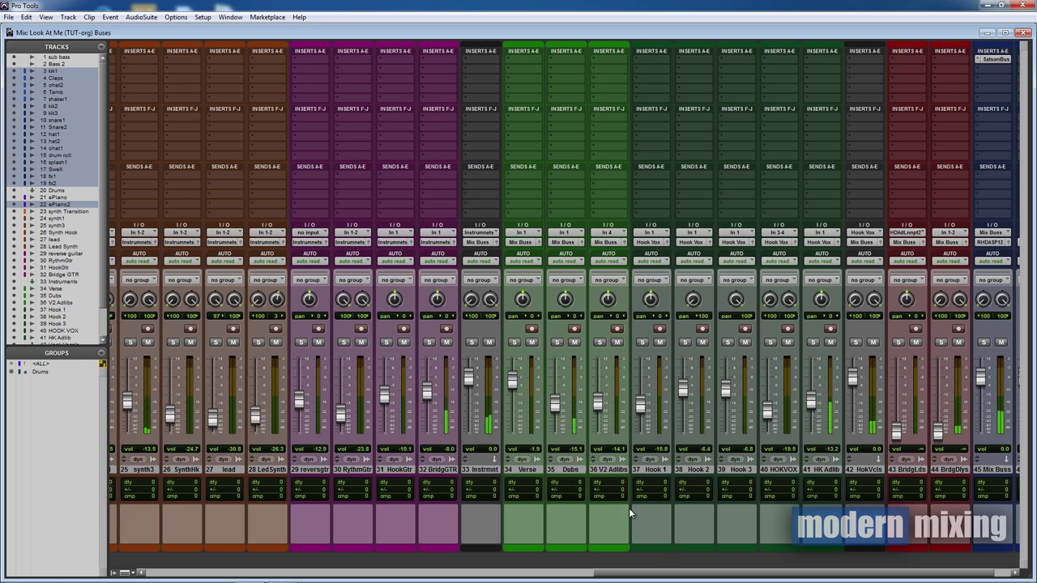
- Look over the mixer channels while Verse 2 plays, return to the Edit window and stop playback
drag(650, 576, 190, 551)
scroll(463, 541, right, 8)
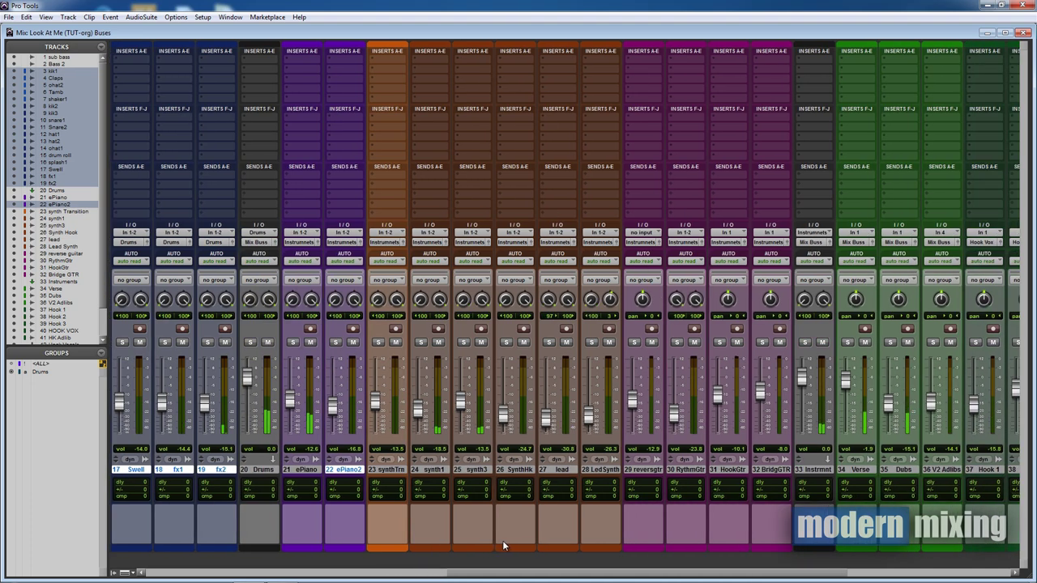
key(ctrl+equal)
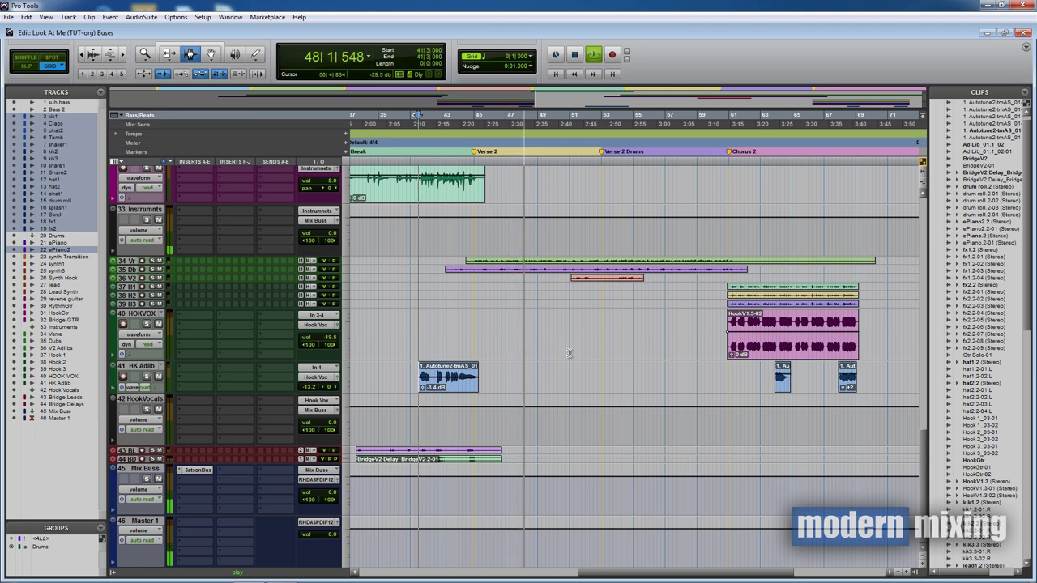
key(space)
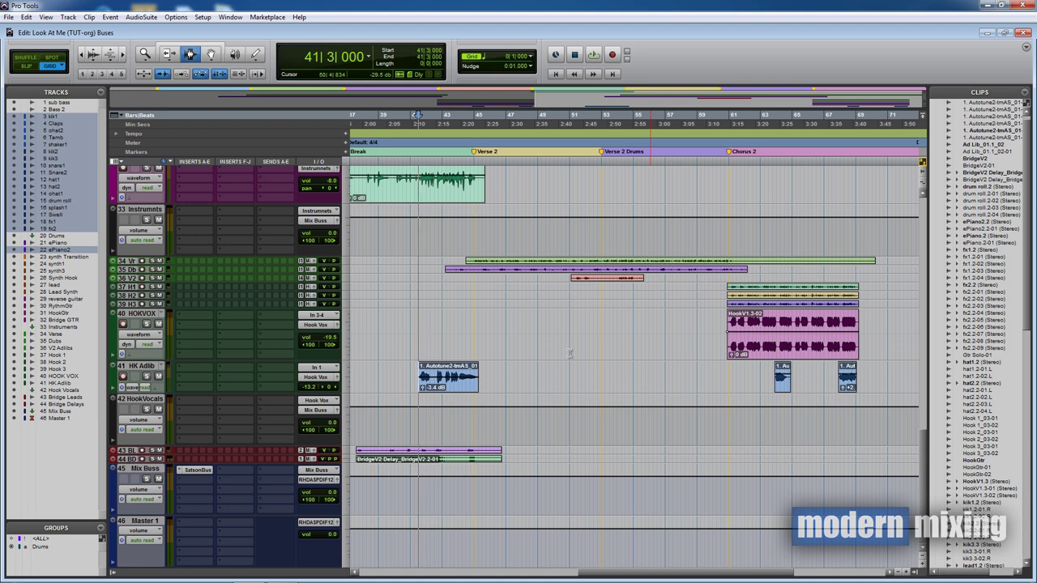
- Restart playback just before the Intro and check the drum, instrument and vocal levels across the mixer through Verse 1
scroll(430, 474, left, 5)
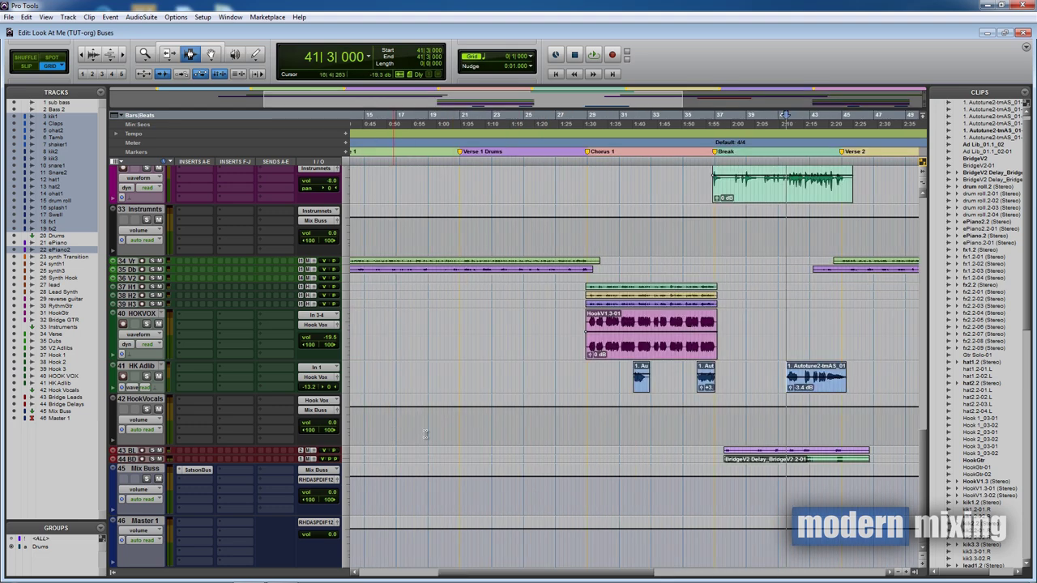
scroll(460, 443, down, 1)
click(360, 165)
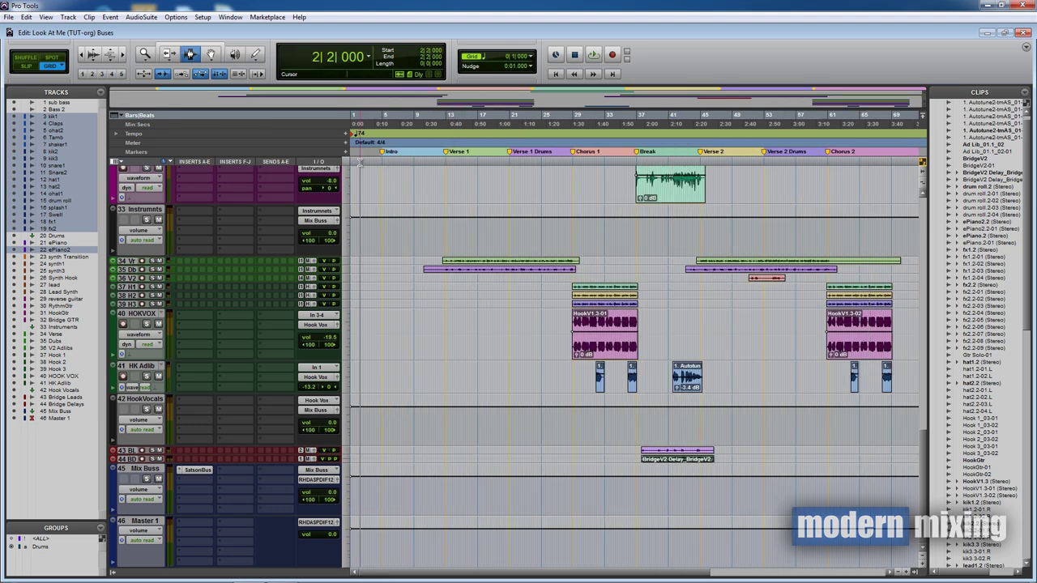
drag(360, 165, 394, 166)
click(376, 162)
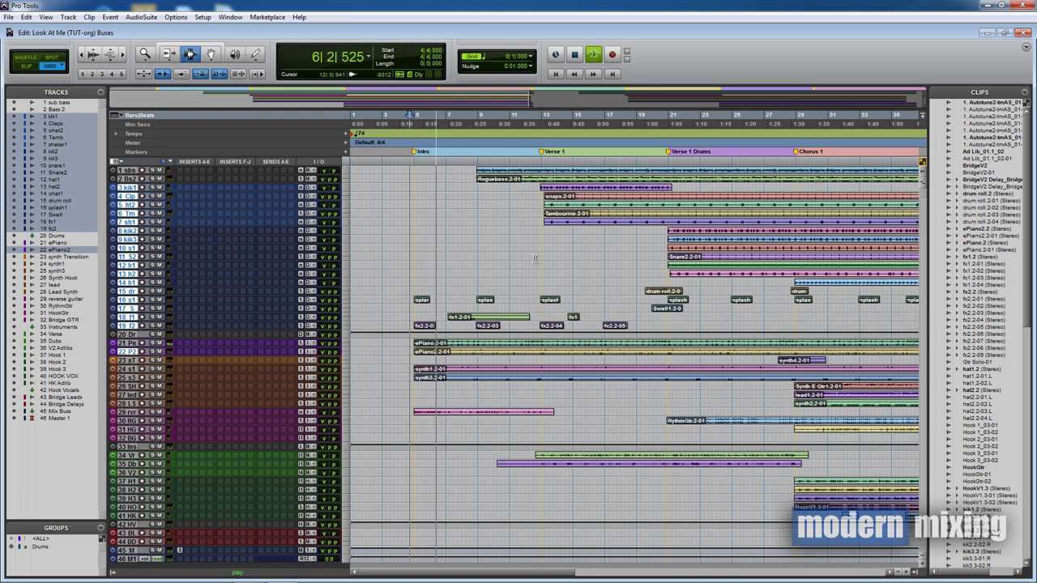
key(ctrl+bracketleft)
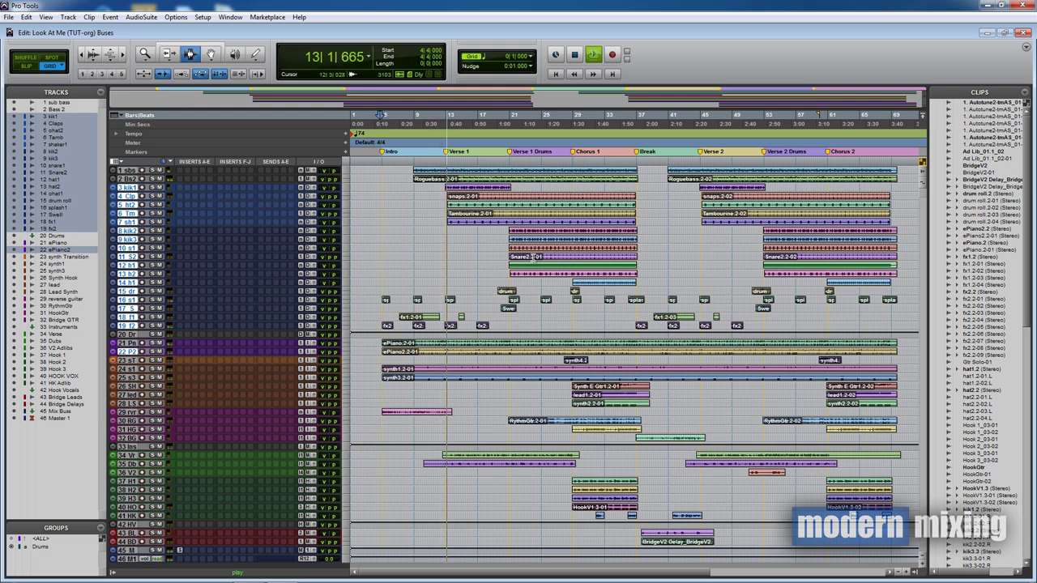
key(ctrl+equal)
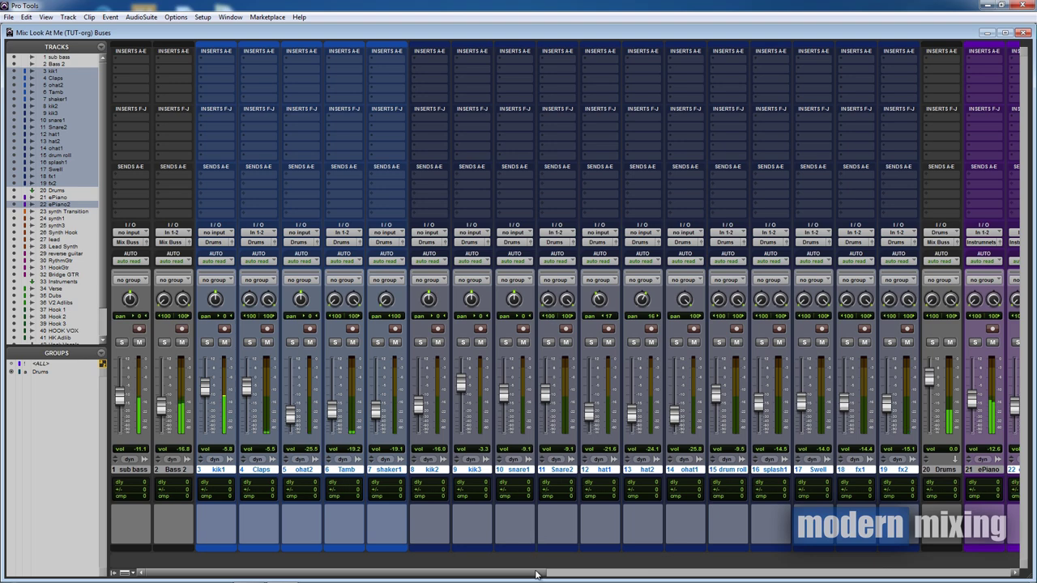
drag(535, 575, 849, 569)
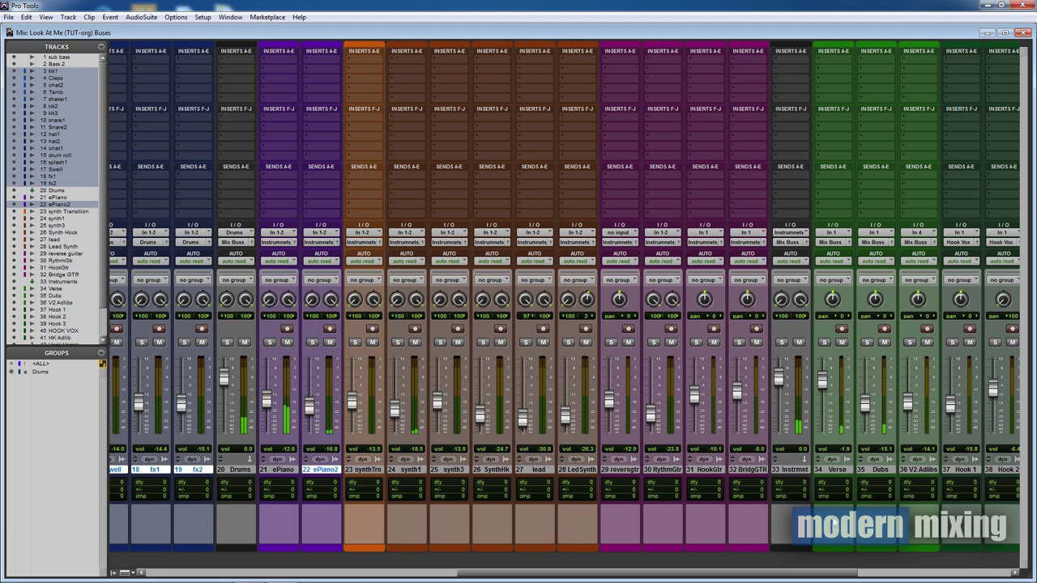
drag(842, 576, 844, 576)
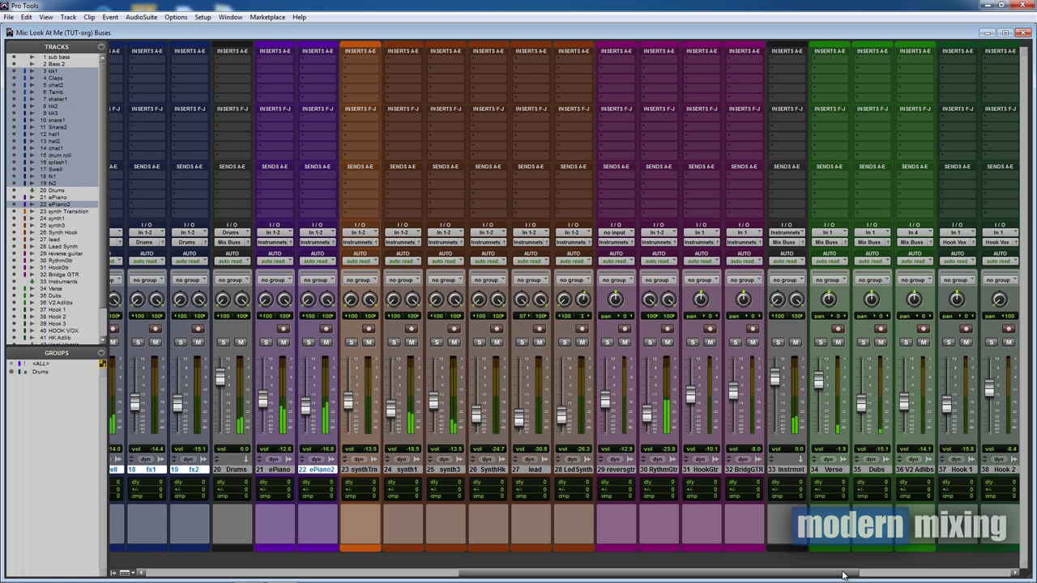
- Set snare1 to -8.9 dB, Snare2 to -8.3 dB, hat1 to -19.2 dB, hat2 to -20.5 dB, kik2 to -16.5 dB and kik3 to -4.0 dB
drag(778, 574, 476, 574)
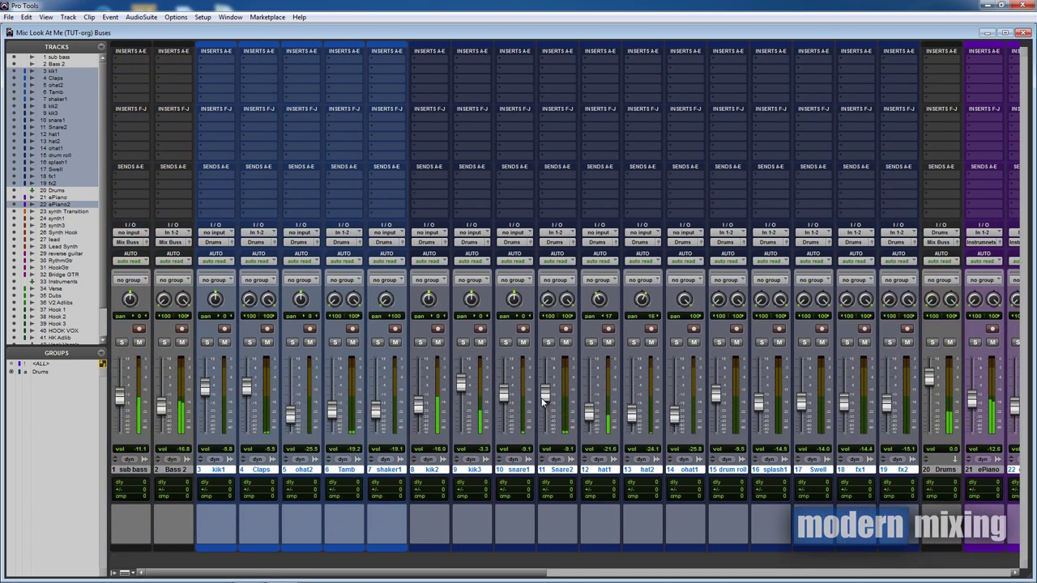
mouse_move(545, 397)
mouse_down()
mouse_move(506, 395)
mouse_move(545, 393)
mouse_up()
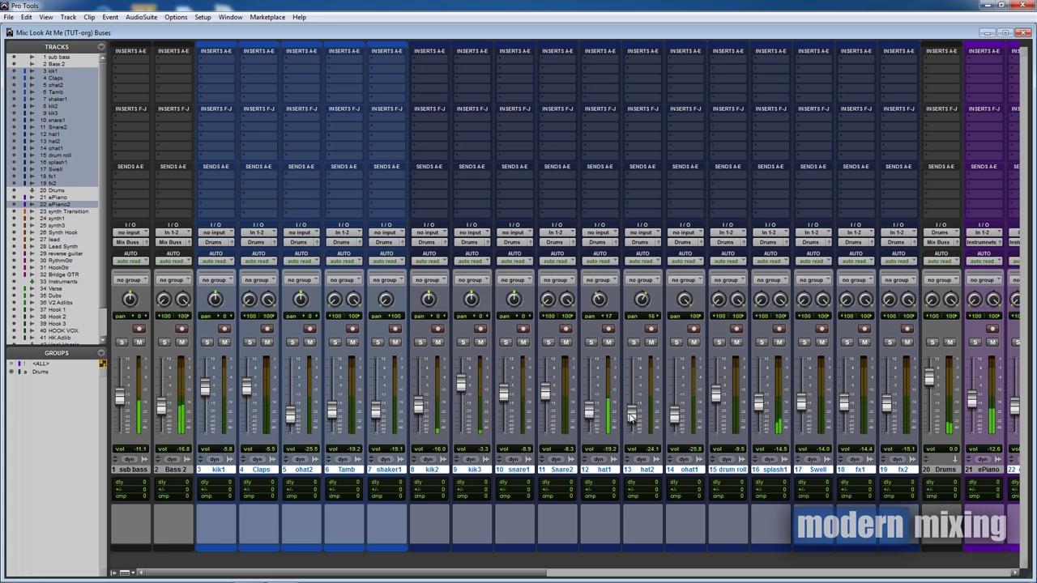
drag(631, 417, 631, 415)
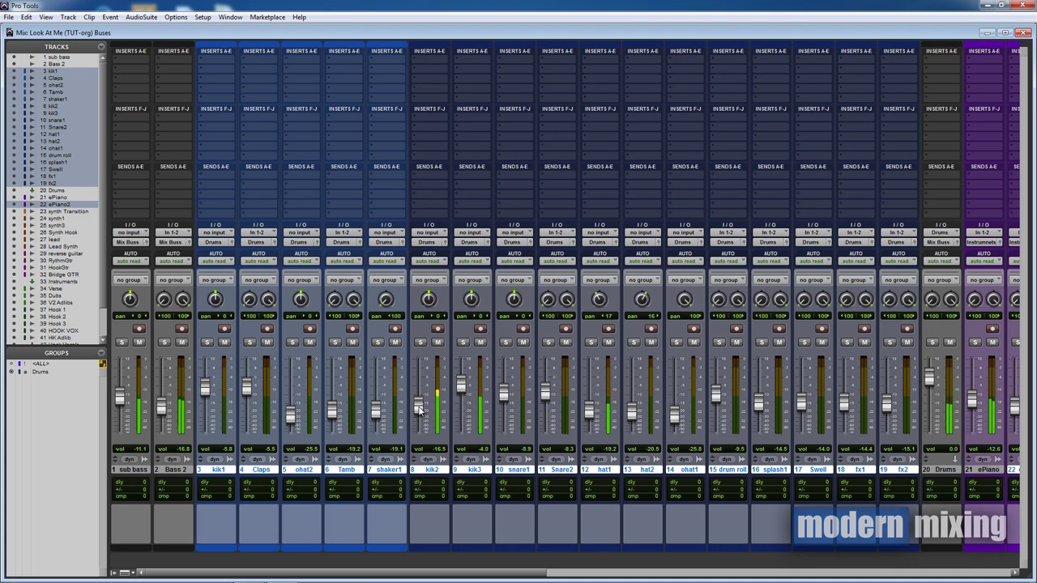
- Review the instrument, hook vocal and bus channels while the chorus plays and open the SatsonBus insert on the Mix Buss
drag(540, 575, 838, 567)
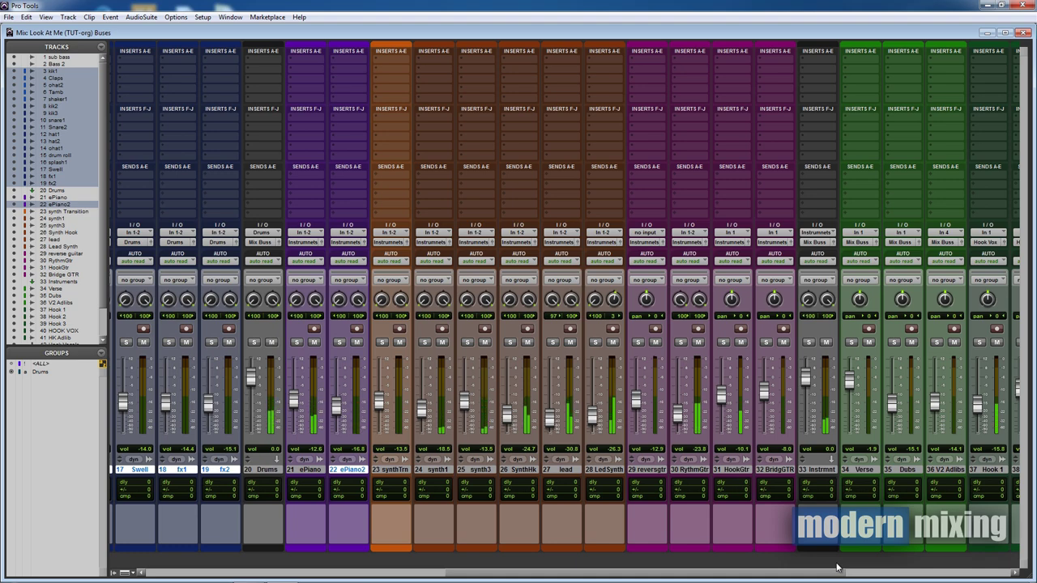
drag(838, 567, 840, 568)
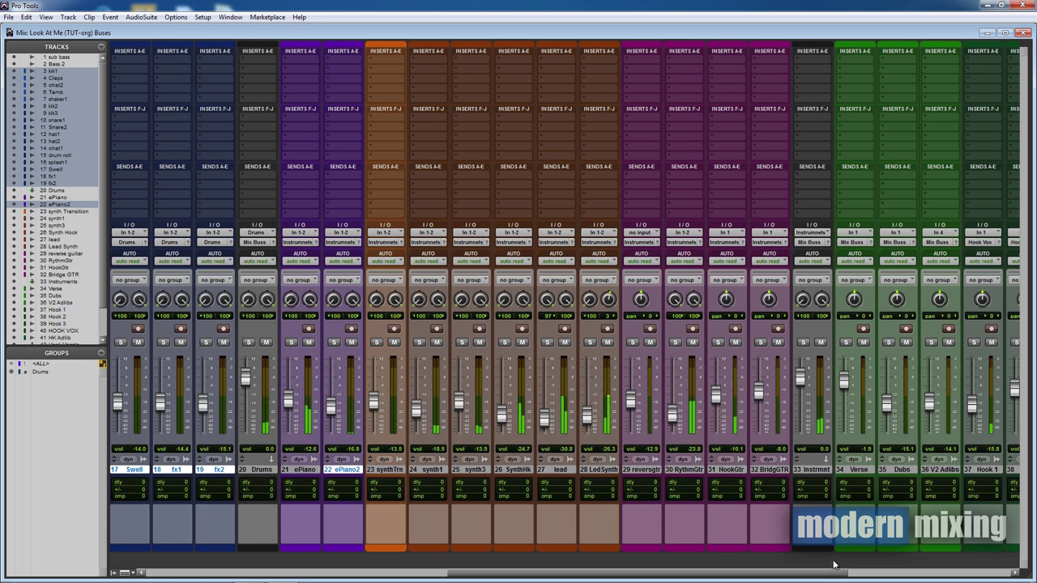
drag(794, 574, 976, 575)
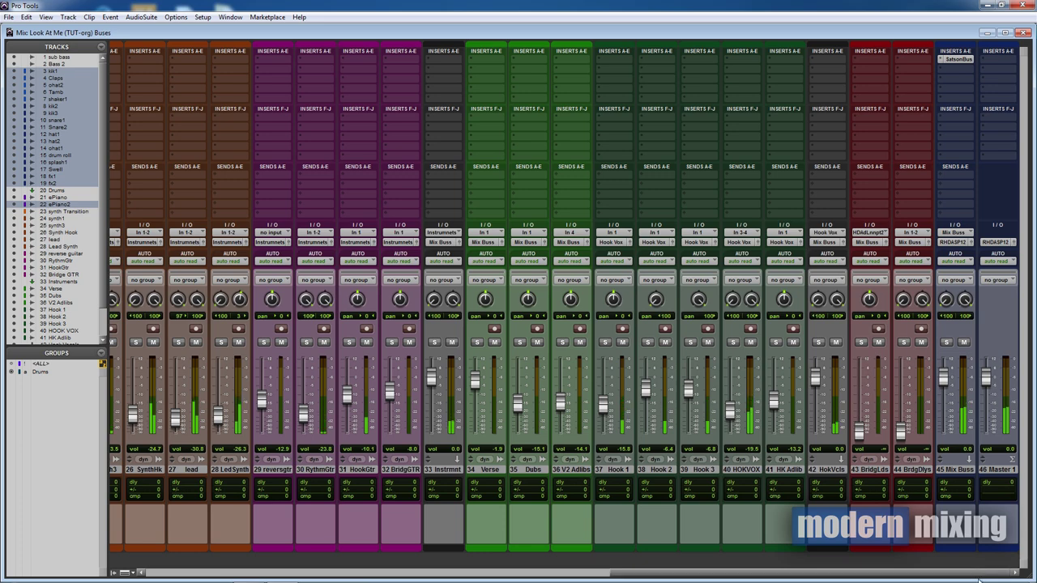
click(958, 59)
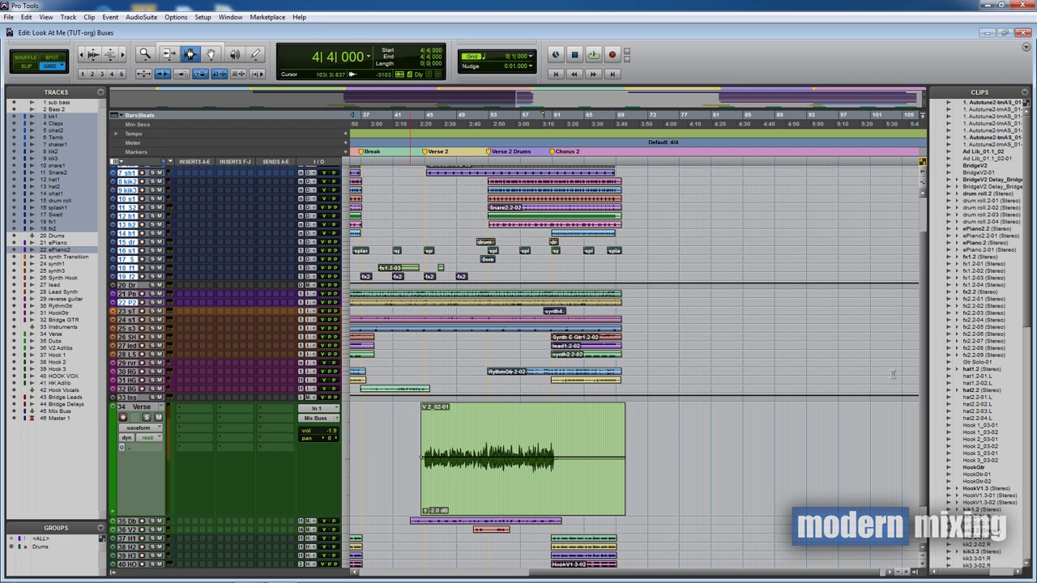
- Show the whole song with both enlarged Verse clips in the Edit window and place the cursor at bar 81, past the clips
key(ctrl+[)
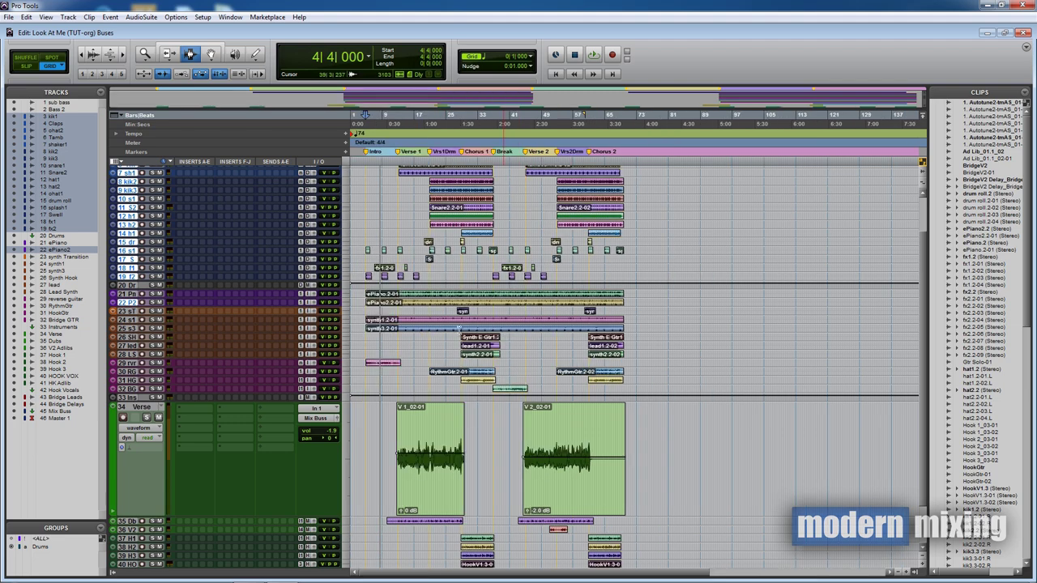
scroll(495, 345, down, 5)
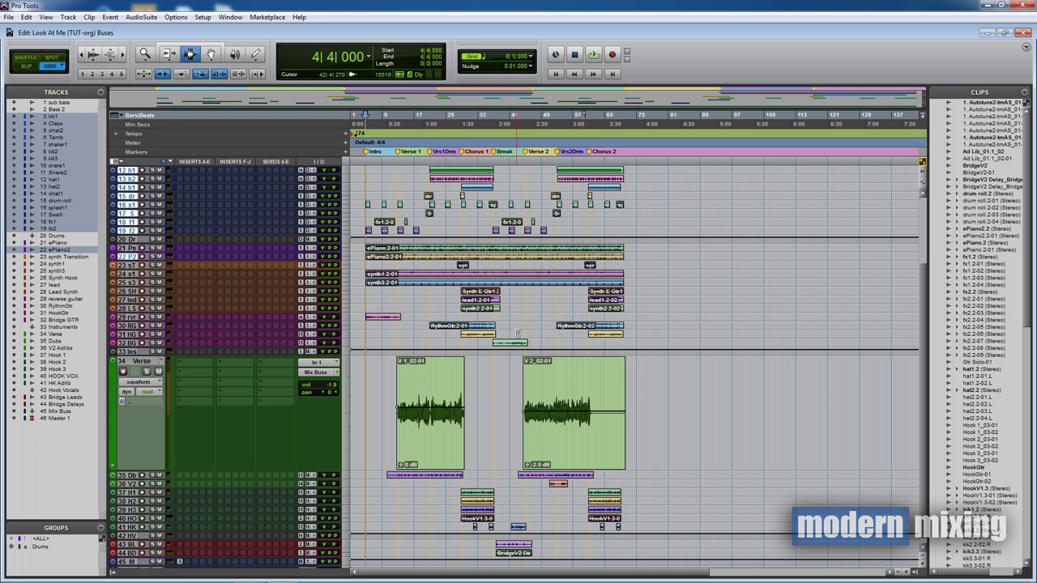
scroll(511, 328, down, 1)
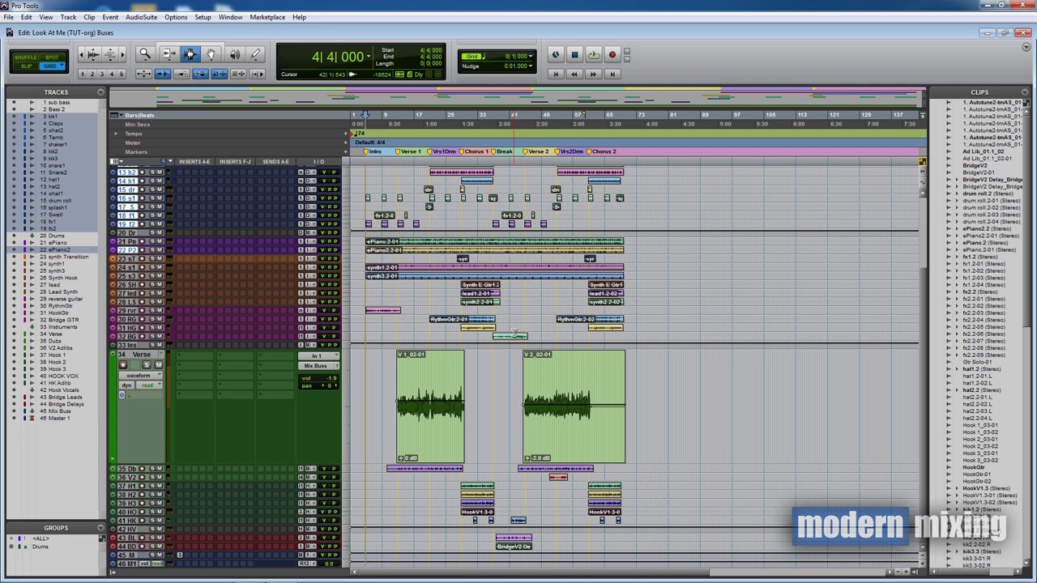
click(670, 390)
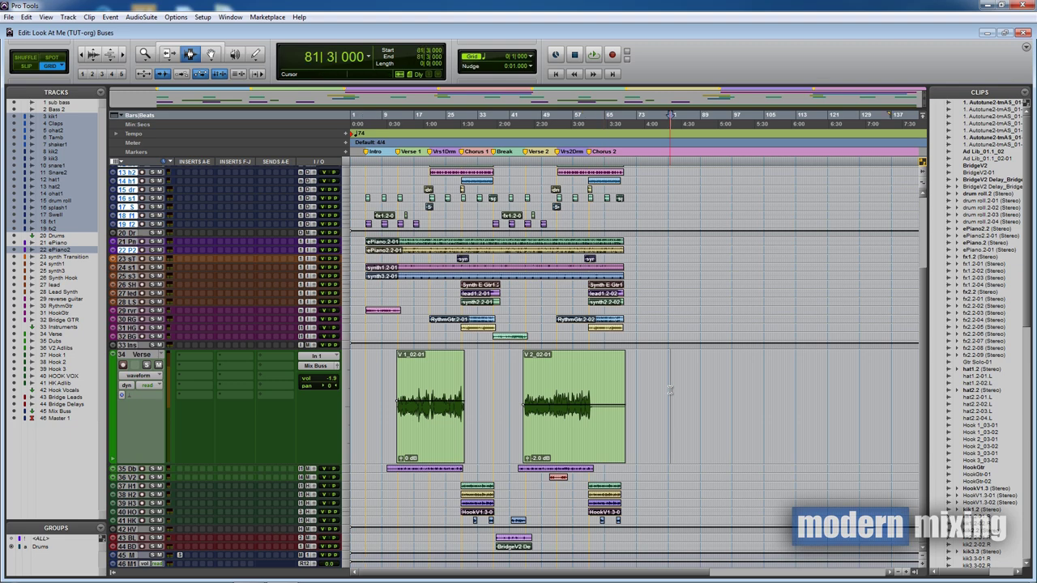